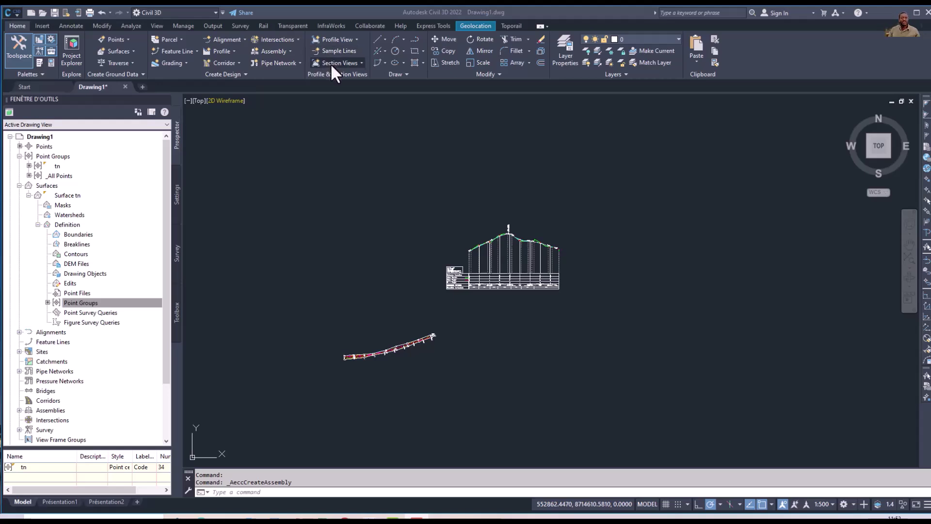
Create an Undivided Crowned Road assembly named "Profil type U" and place its baseline in the empty area beside the profile view
left_click(279, 53)
left_click(286, 69)
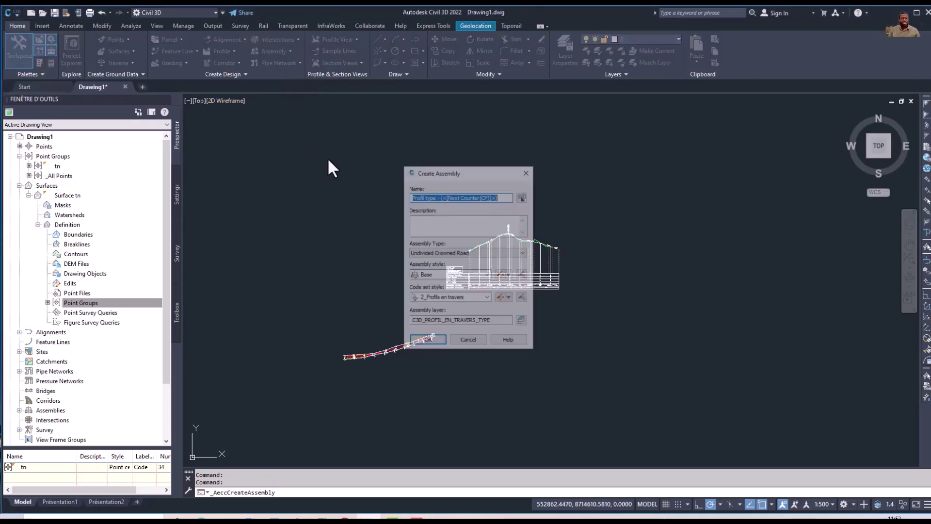
left_click_drag(512, 197, 448, 202)
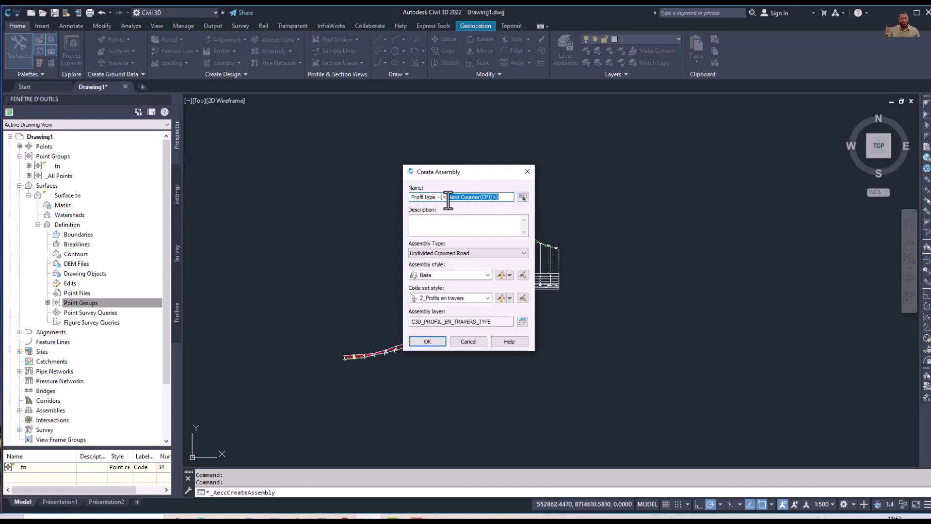
key("Delete")
key("BackSpace")
key("BackSpace")
key("BackSpace")
key("BackSpace")
key("BackSpace")
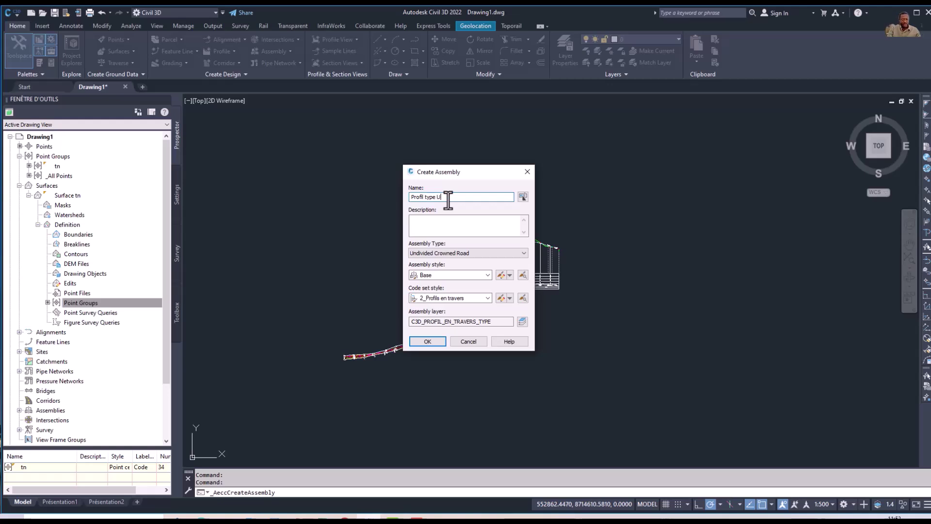
left_click(432, 340)
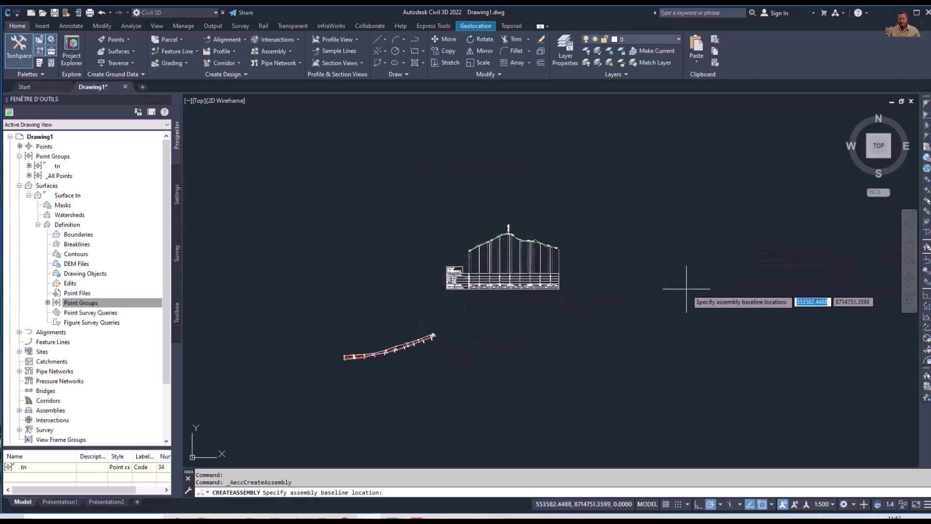
left_click(687, 287)
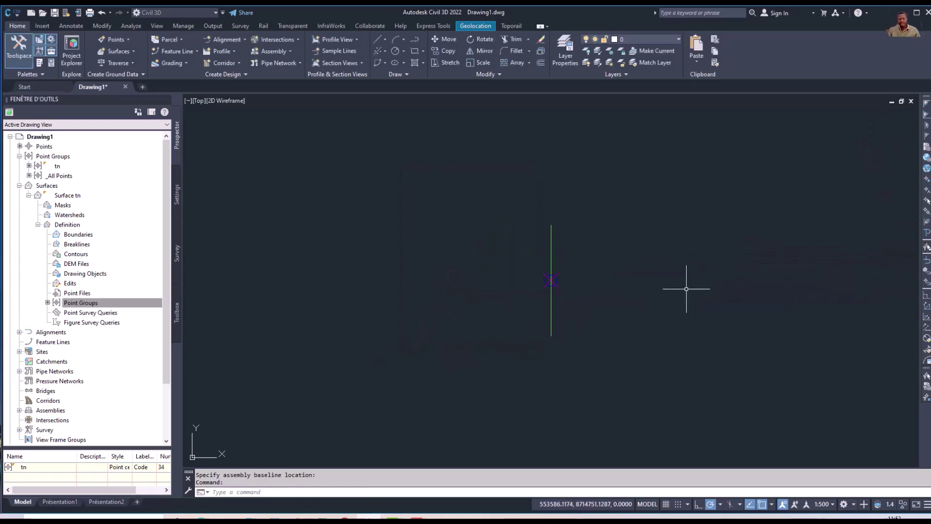
Open the tool palettes, move them clear of the assembly baseline and display the metric Lanes subassemblies
left_click(38, 65)
left_click(38, 64)
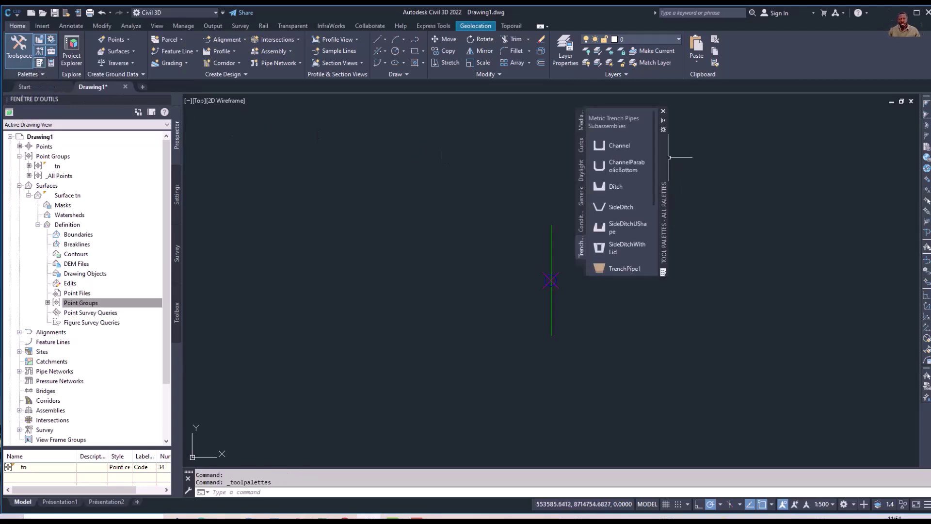
left_click_drag(666, 164, 738, 207)
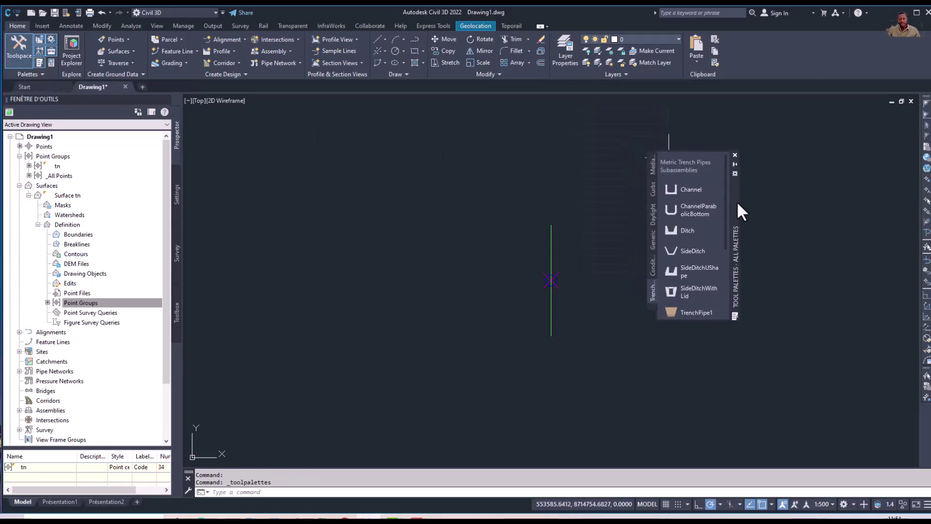
left_click(651, 308)
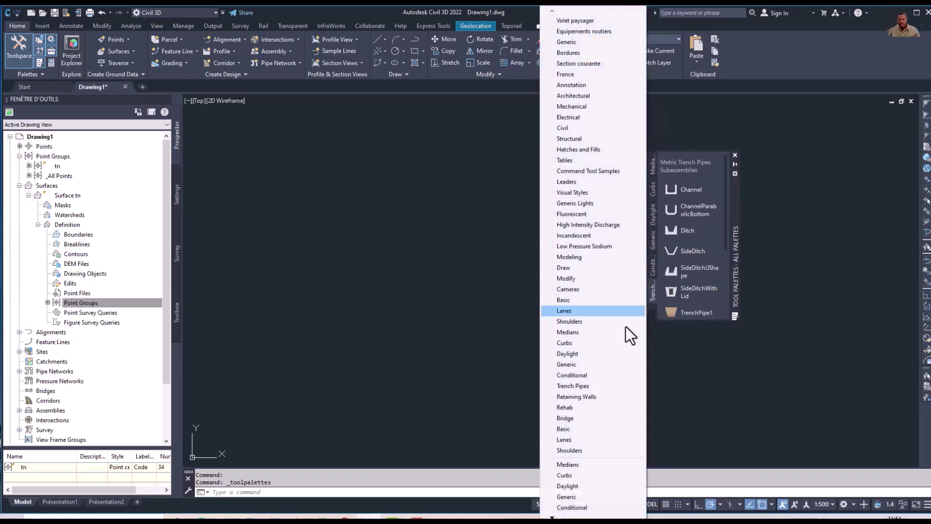
left_click(572, 439)
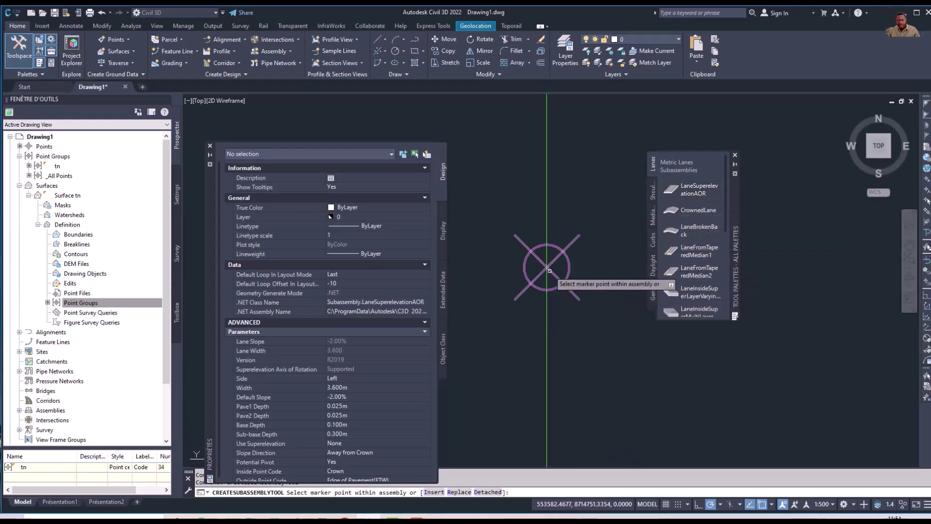
Attach LaneSuperelevationAOR lanes to both sides of the assembly's baseline marker and end the subassembly command
left_click(547, 267)
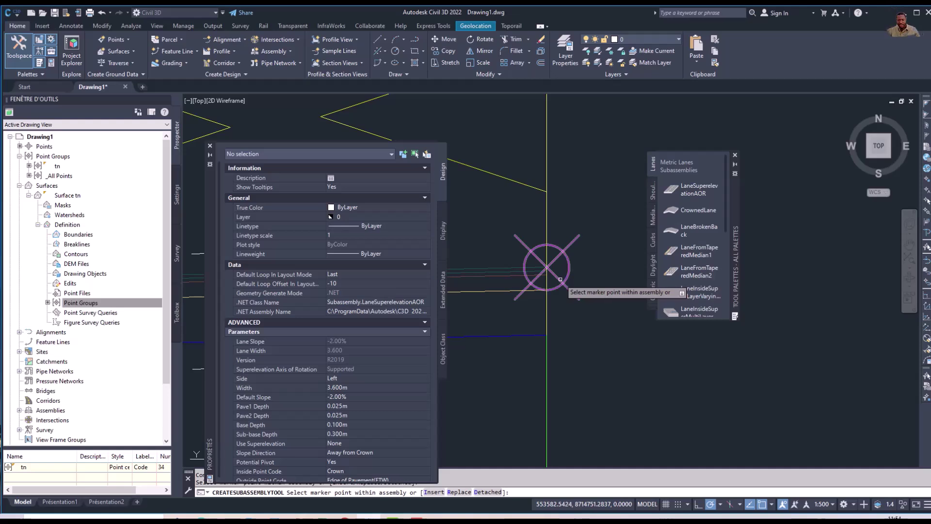
left_click(562, 269)
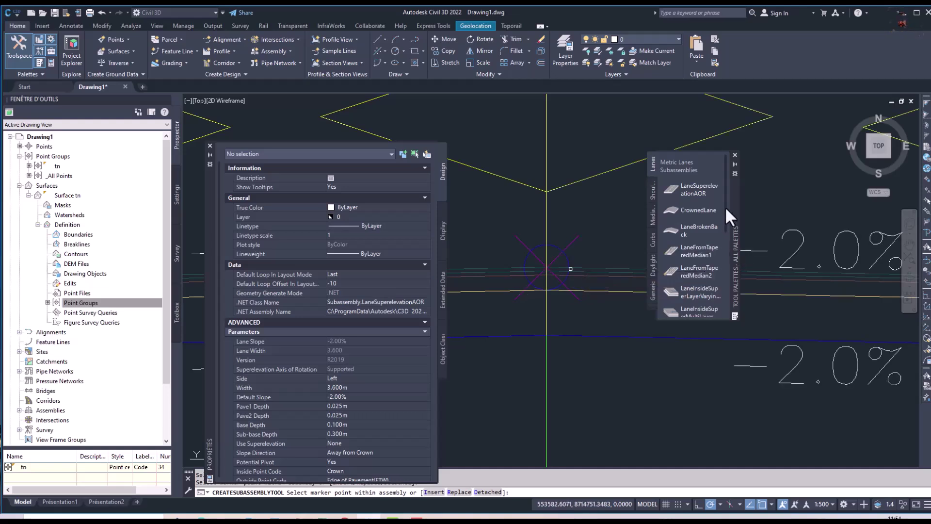
left_click_drag(725, 191, 730, 170)
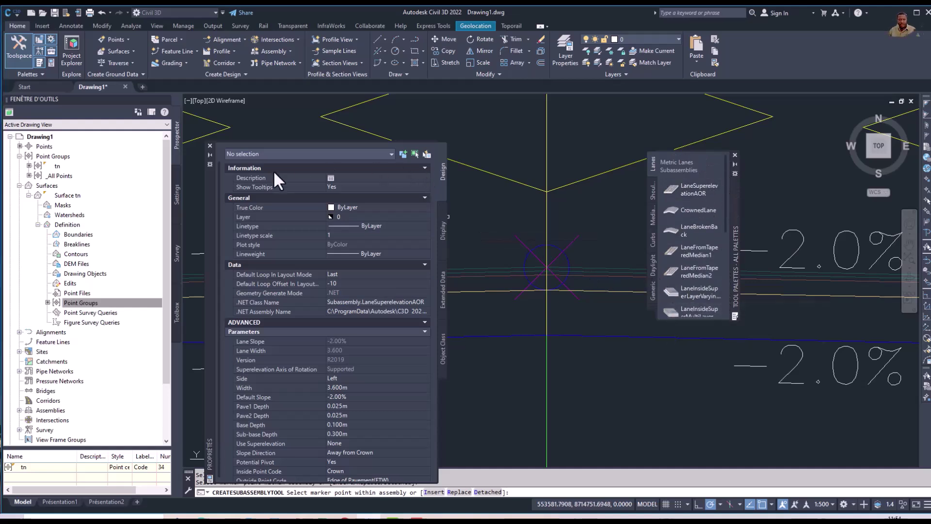
left_click(650, 190)
left_click(653, 217)
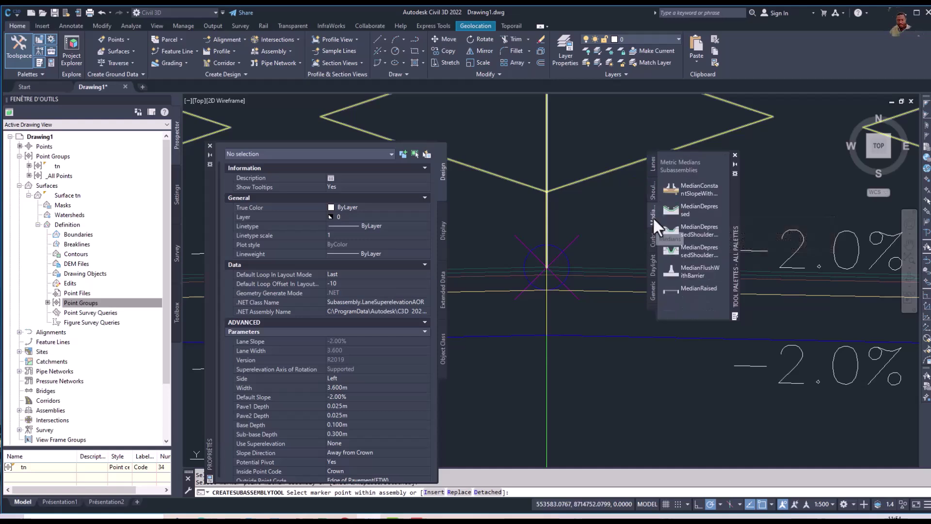
left_click(210, 144)
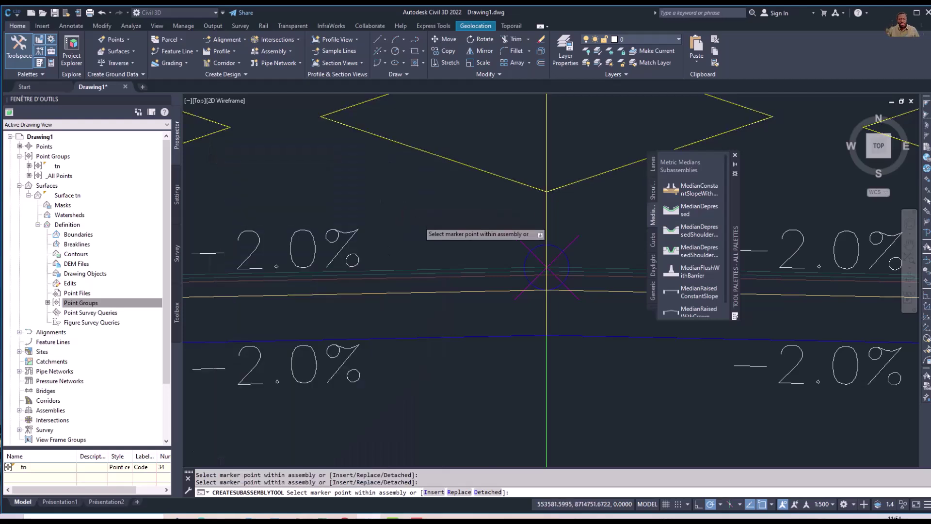
scroll(414, 236, "down", 5)
scroll(421, 235, "up", 2)
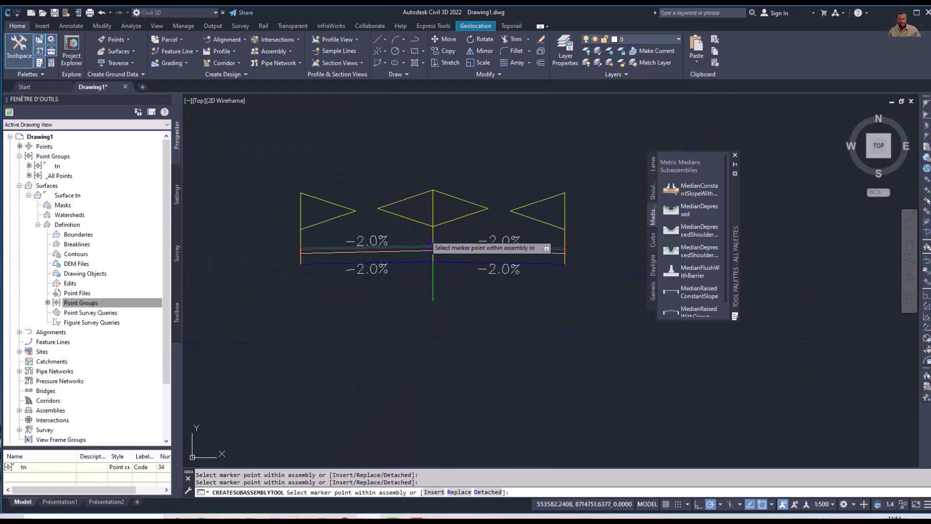
key("Escape")
Set the right lane's width to 3.5 m in its subassembly parameters
scroll(535, 240, "up", 5)
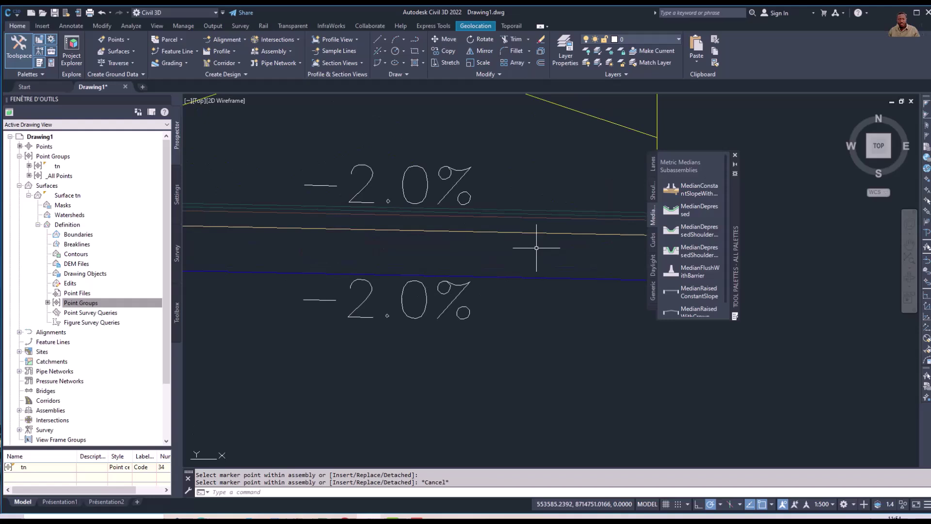
left_click(537, 211)
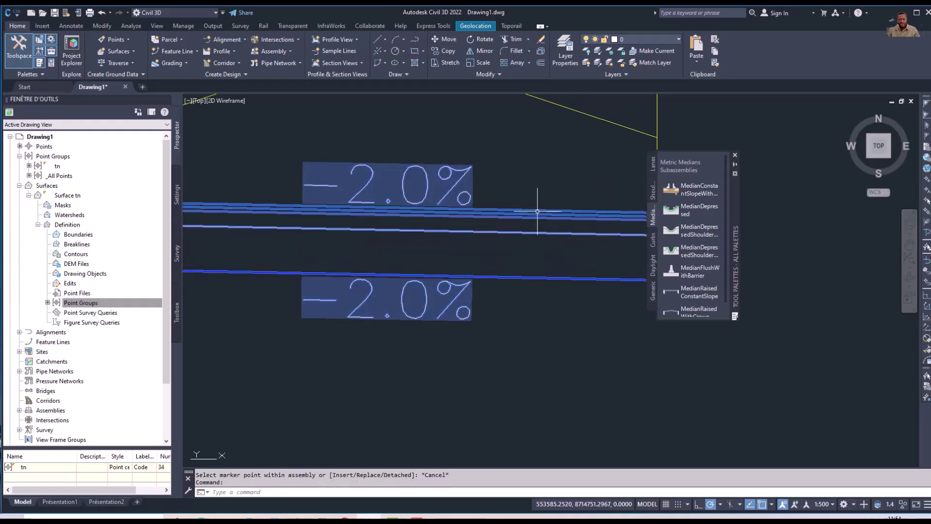
right_click(538, 212)
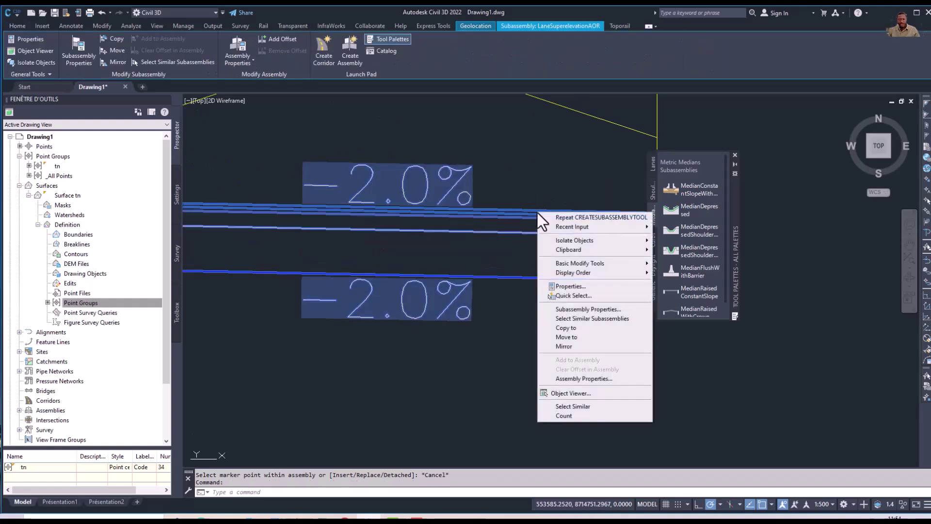
left_click(592, 312)
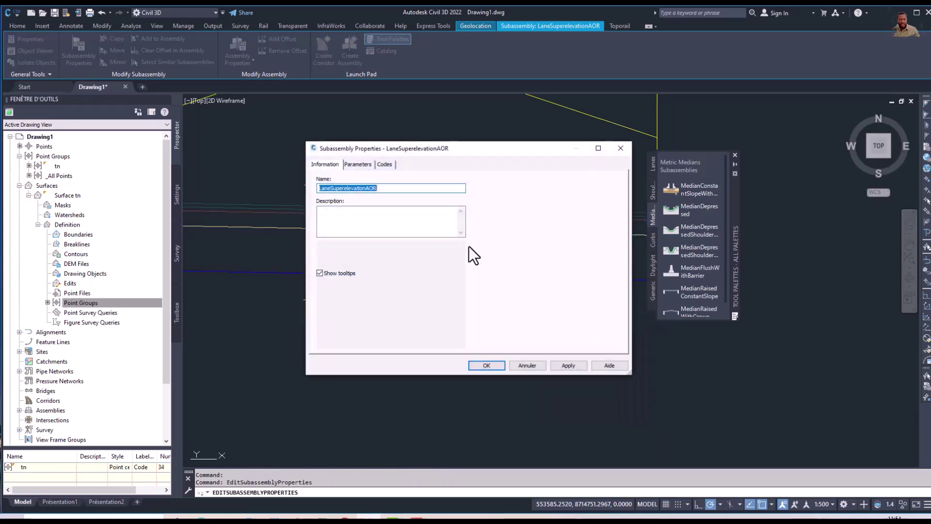
left_click(359, 164)
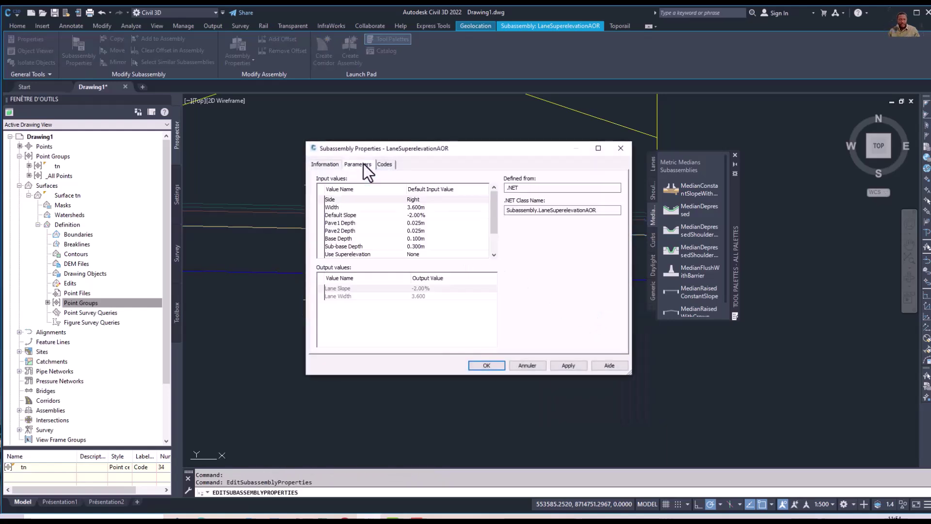
left_click(421, 209)
left_click(424, 208)
left_click_drag(426, 208, 414, 211)
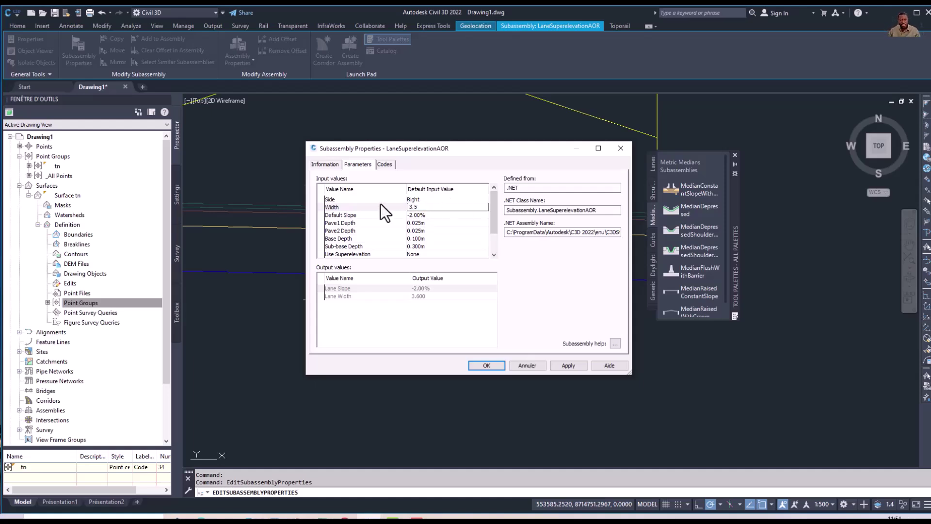
left_click(419, 218)
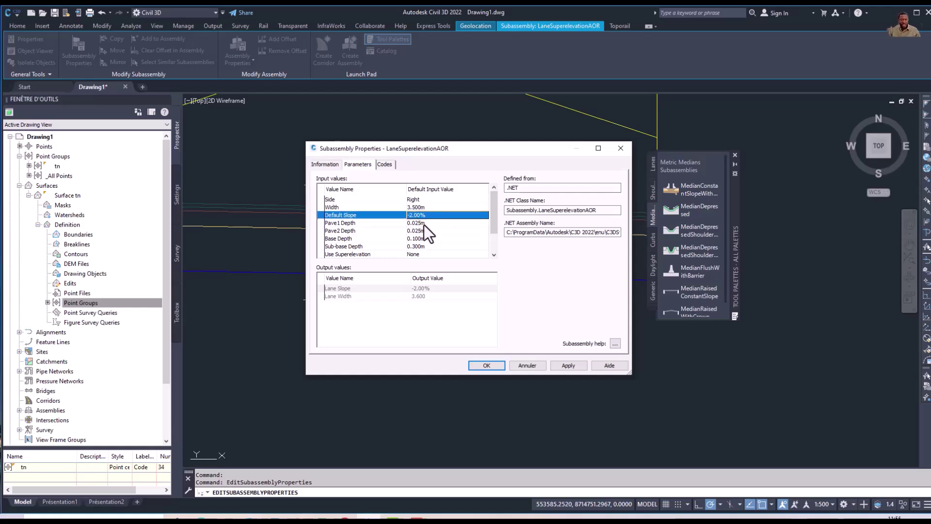
Set the right lane's Pave1 Depth and Pave2 Depth to 0 m
left_click(424, 225)
left_click(424, 225)
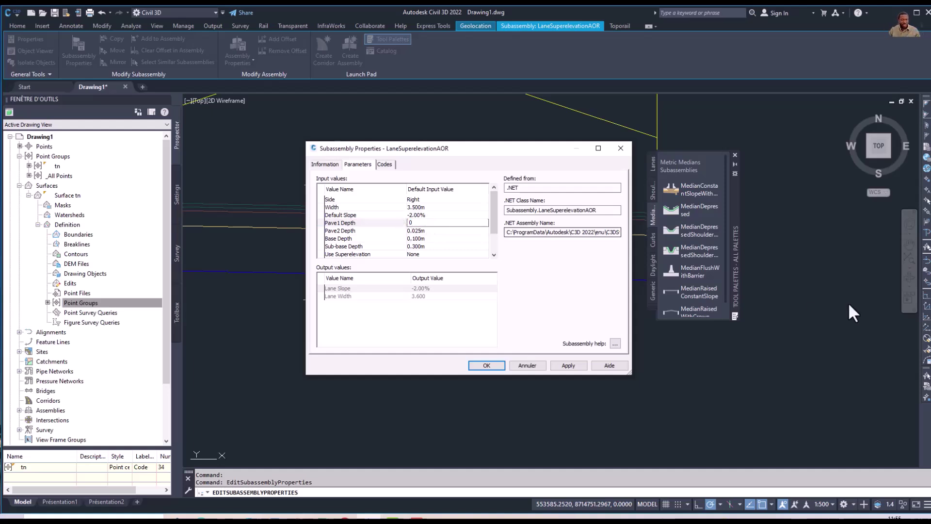
left_click(421, 231)
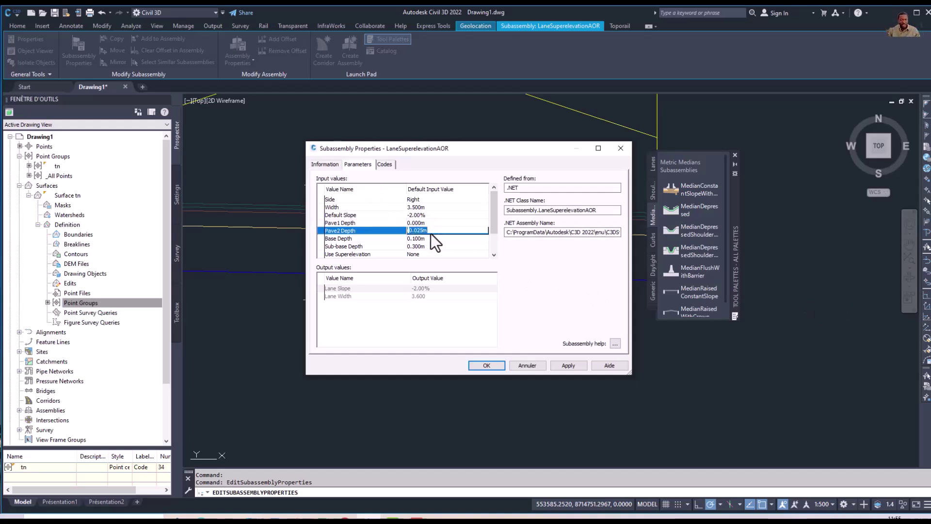
left_click(422, 231)
type("0")
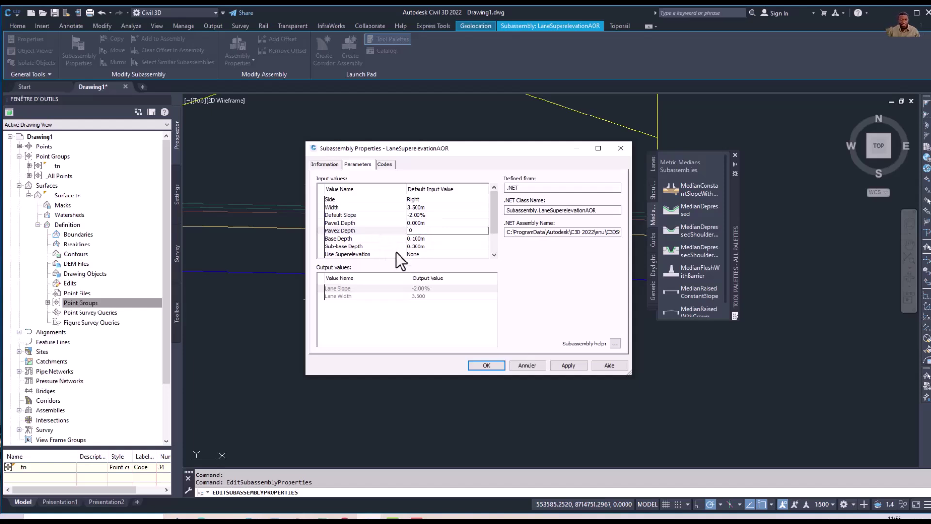
key("Return")
Set the right lane's Sub-base Depth to 0.2 m and apply the subassembly changes
left_click(424, 240)
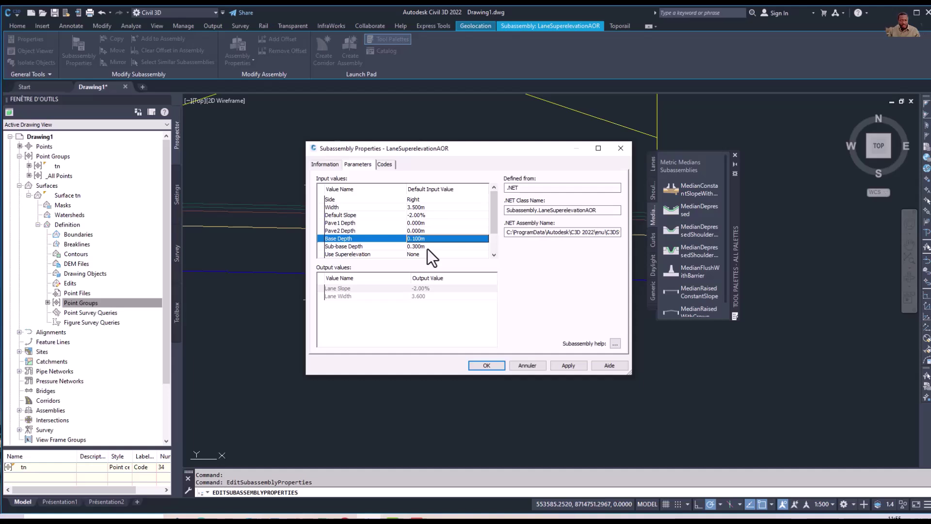
left_click(427, 247)
left_click(422, 246)
left_click_drag(426, 247, 416, 249)
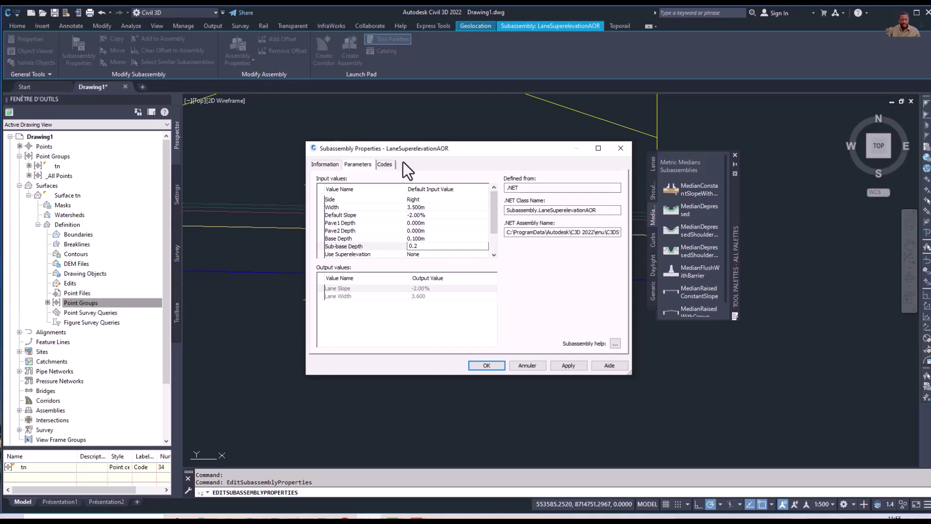
left_click(446, 241)
mouse_move(496, 210)
left_mouse_down()
mouse_move(490, 241)
mouse_move(500, 200)
left_mouse_up()
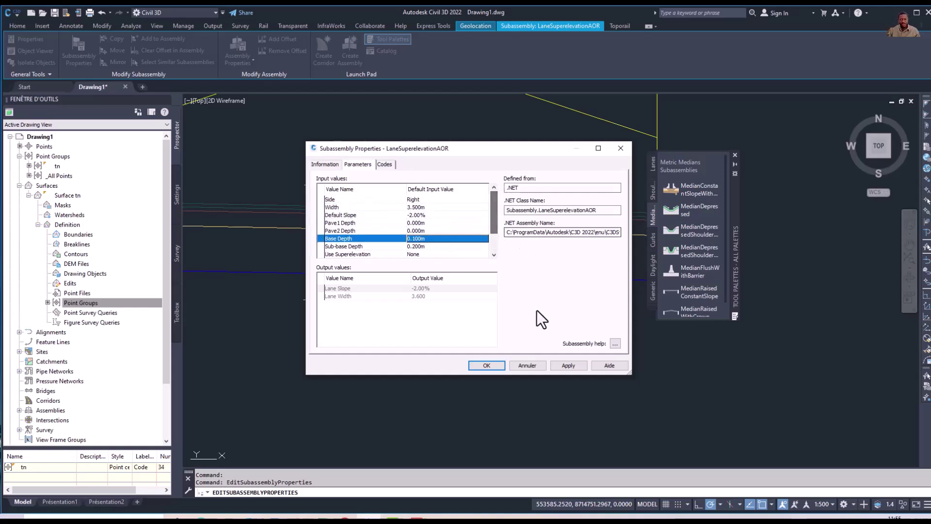
left_click(564, 365)
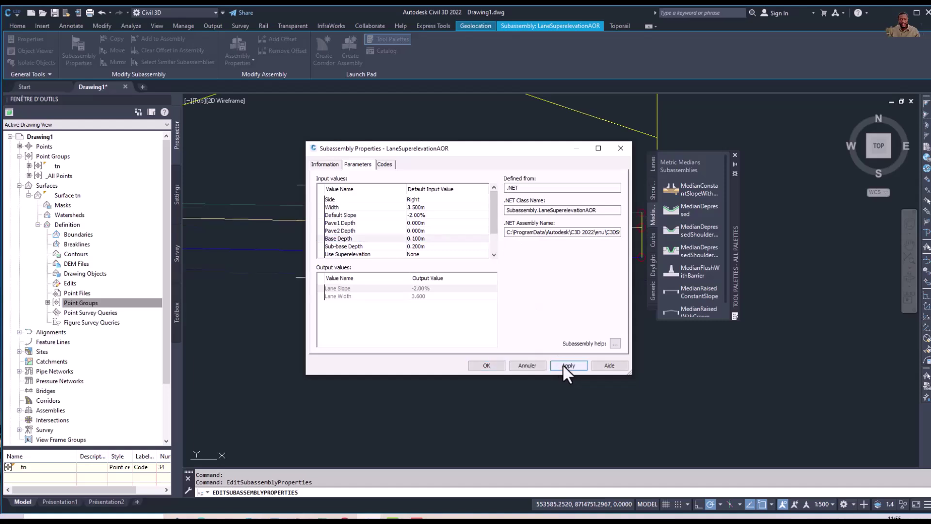
left_click(487, 365)
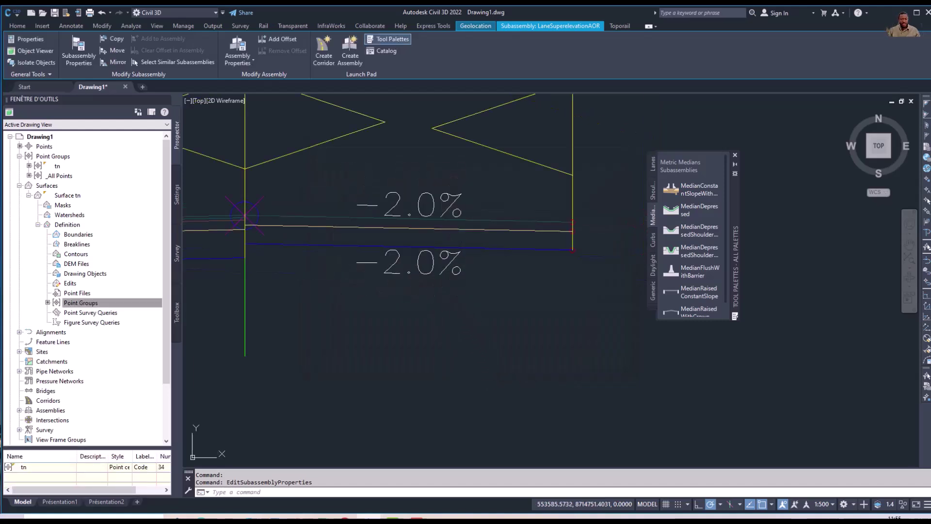
Set the left lane's width to 3.5 m in its subassembly parameters
scroll(456, 238, "down", 6)
scroll(378, 244, "up", 4)
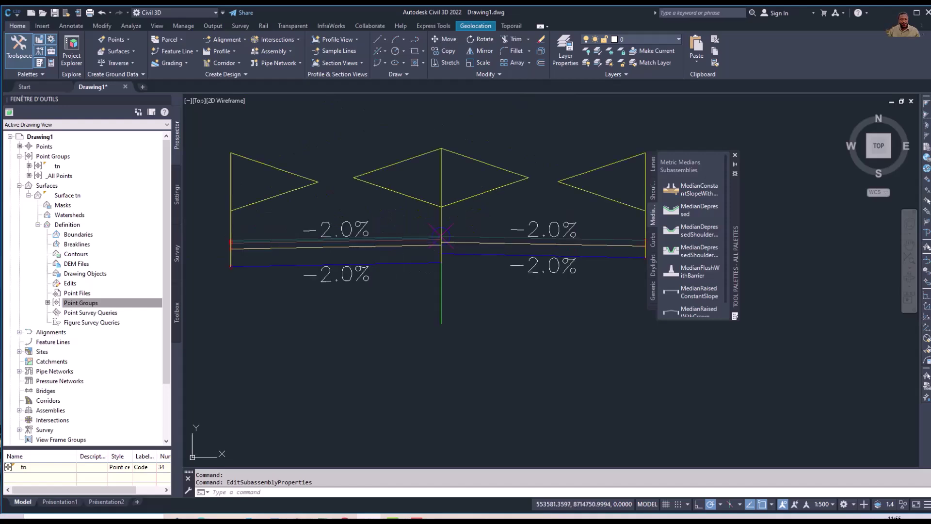
left_click(377, 241)
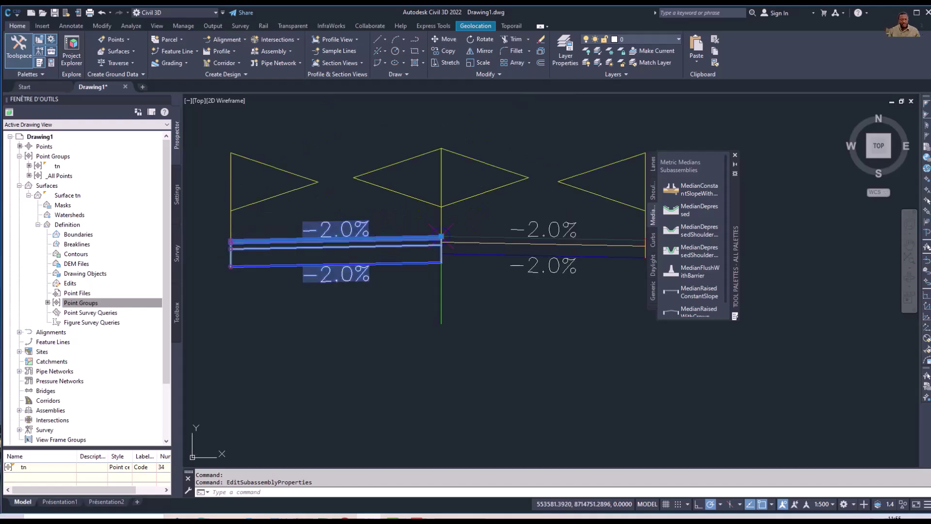
right_click(379, 243)
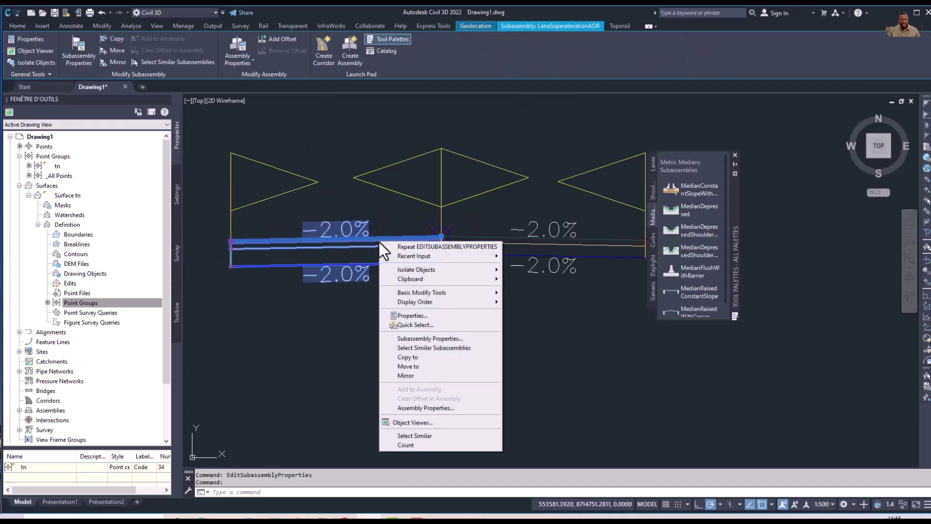
left_click(421, 338)
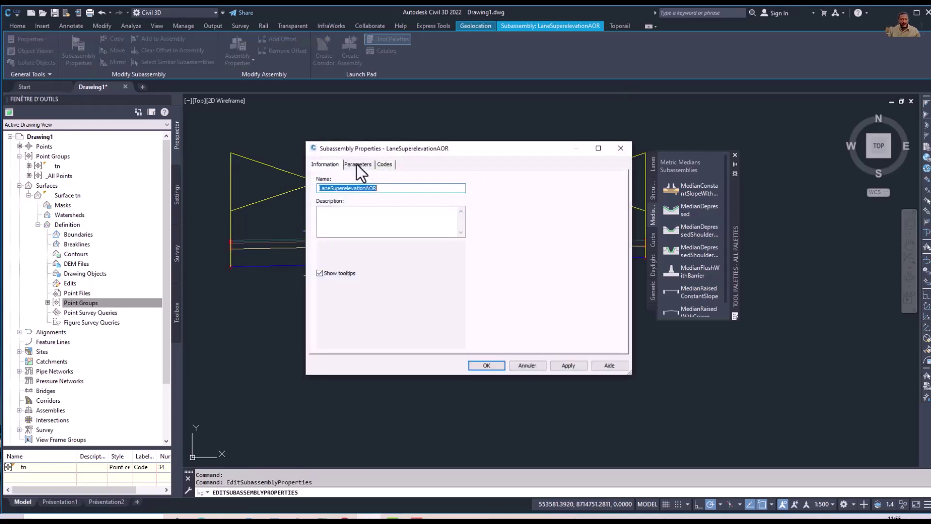
left_click(356, 164)
left_click(429, 209)
left_click(428, 209)
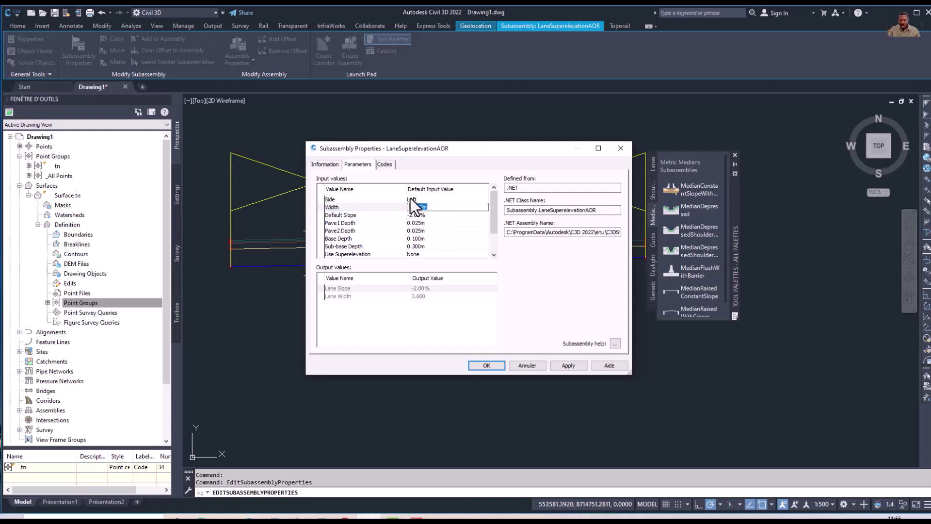
Set the left lane's Pave1 Depth and Pave2 Depth to 0 m
left_click(424, 224)
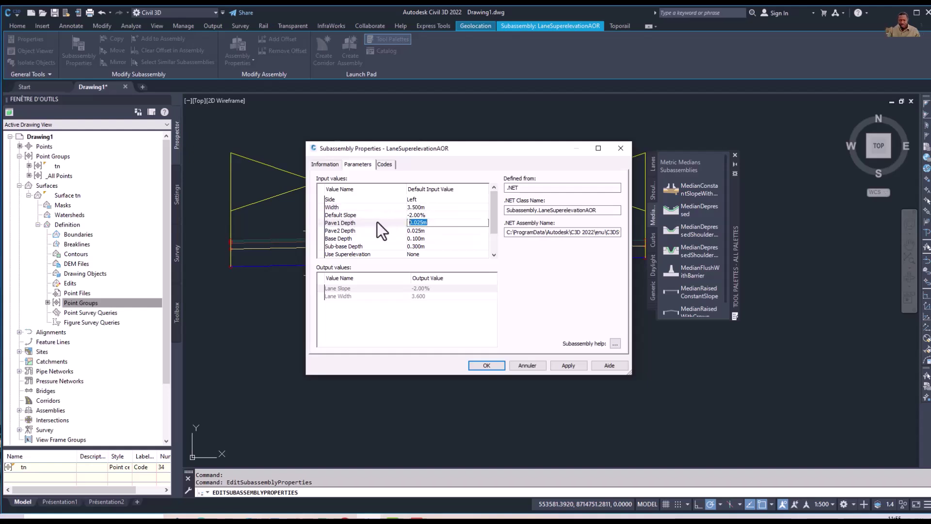
type("0")
left_click(426, 230)
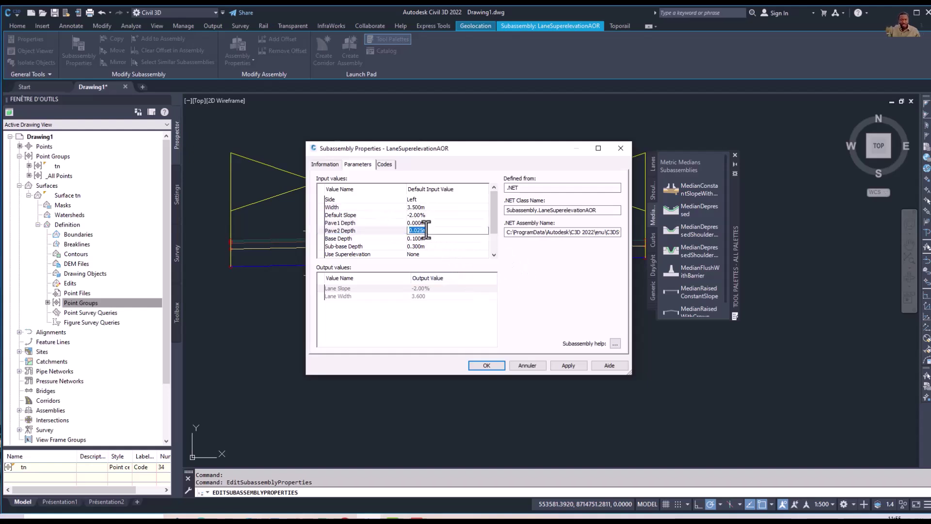
left_click(427, 231)
type("0")
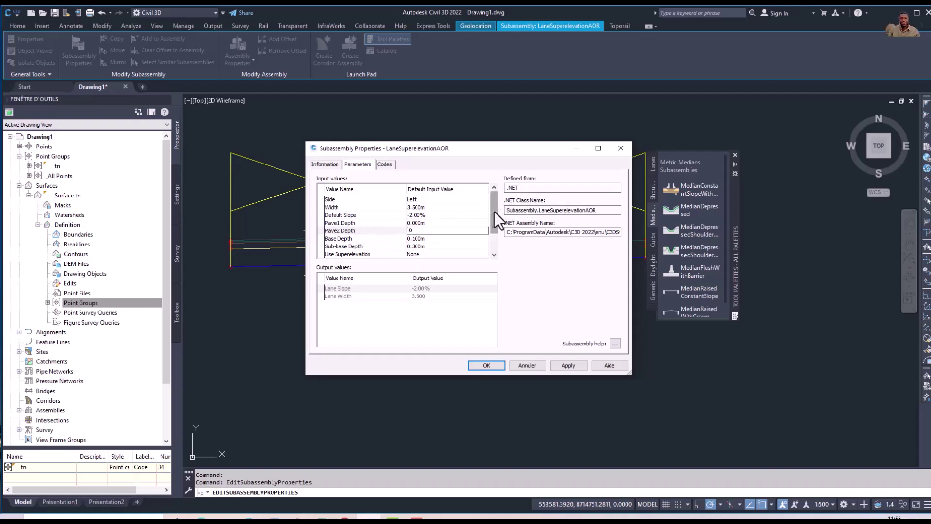
Set the left lane's Sub-base Depth to 0.2 m, apply the changes and close the subassembly properties
scroll(493, 212, "down", 1)
left_click(429, 227)
left_click(428, 228)
left_click_drag(429, 229, 409, 228)
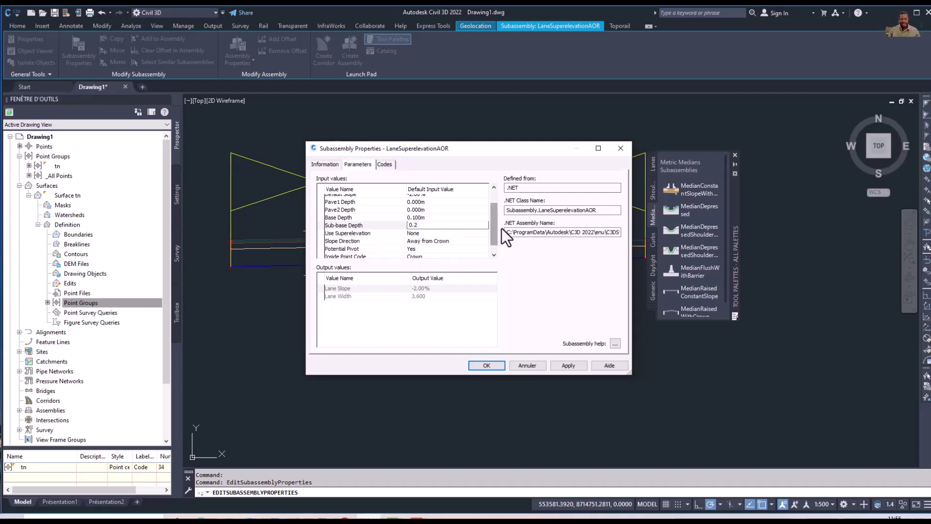
scroll(493, 225, "down", 1)
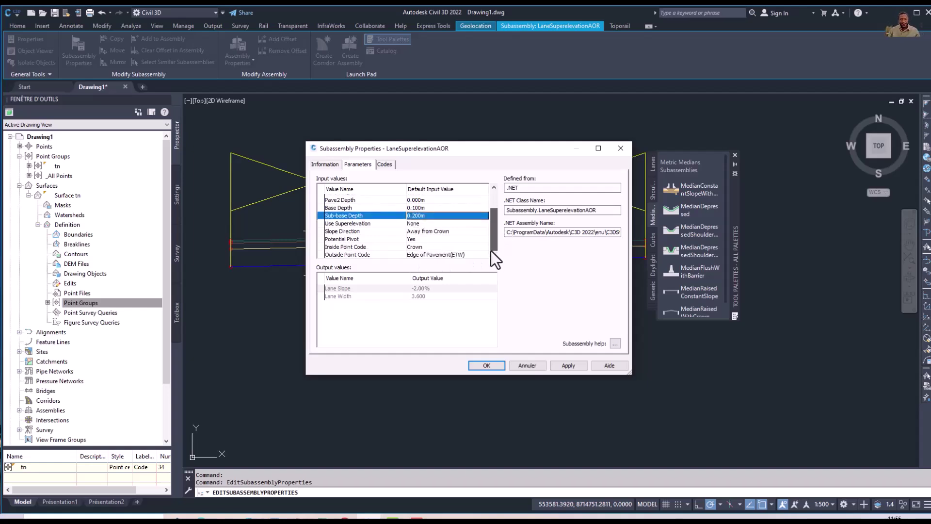
left_click(560, 365)
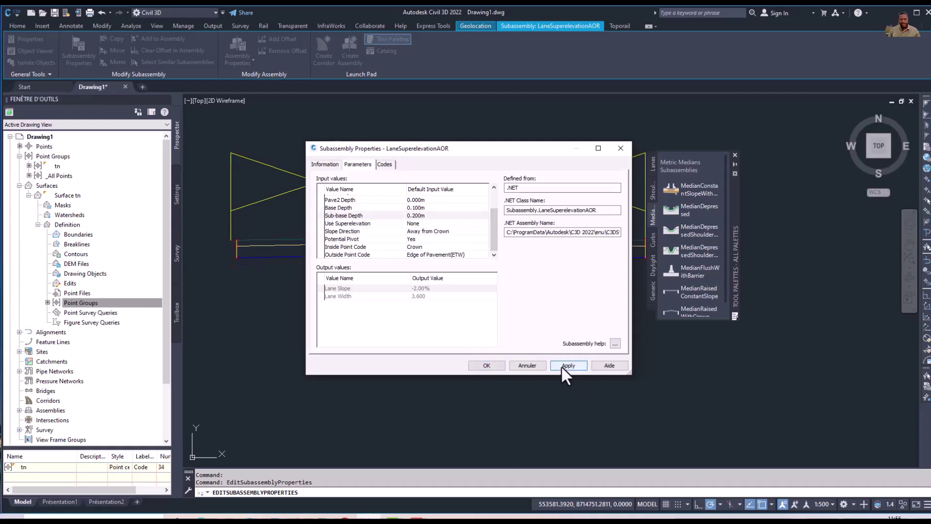
left_click(497, 365)
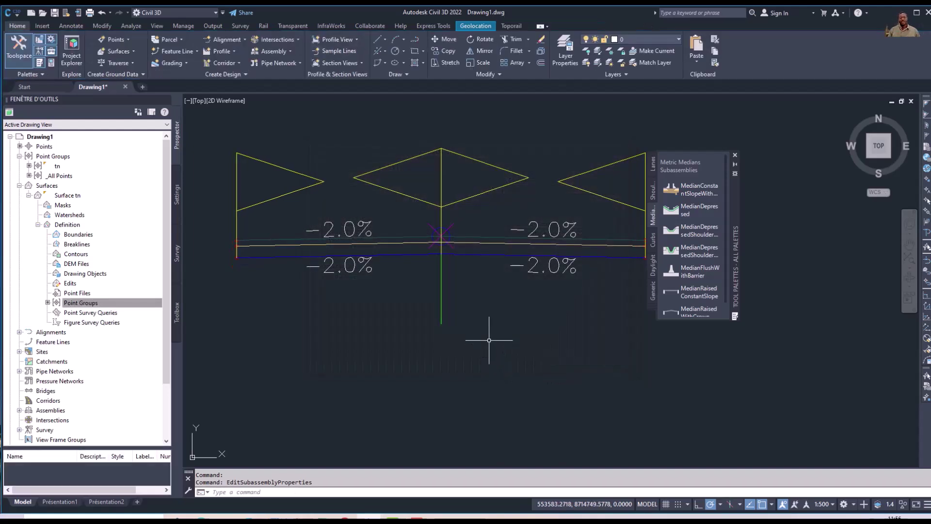
Attach a ShoulderExtendAll subassembly from the metric shoulders to the upper marker at the right lane's outer edge
scroll(446, 272, "down", 2)
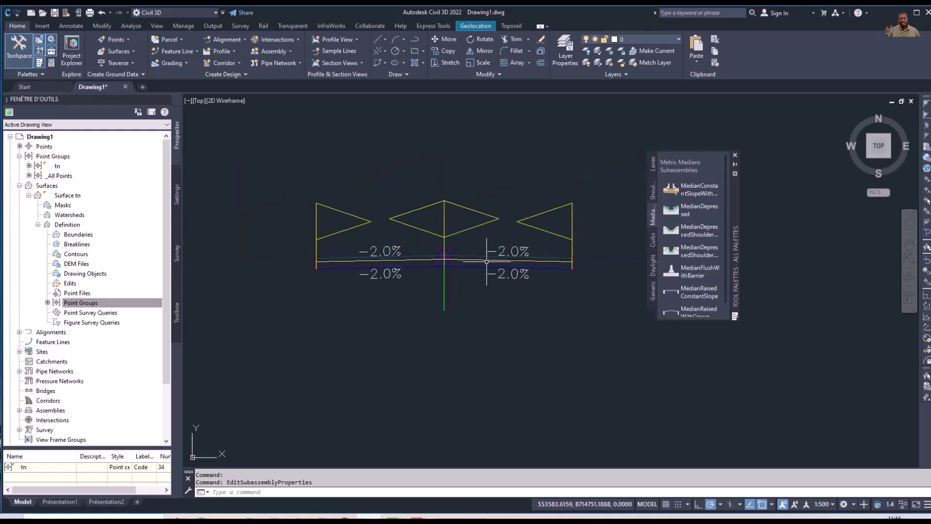
middle_click_drag(478, 266, 471, 272)
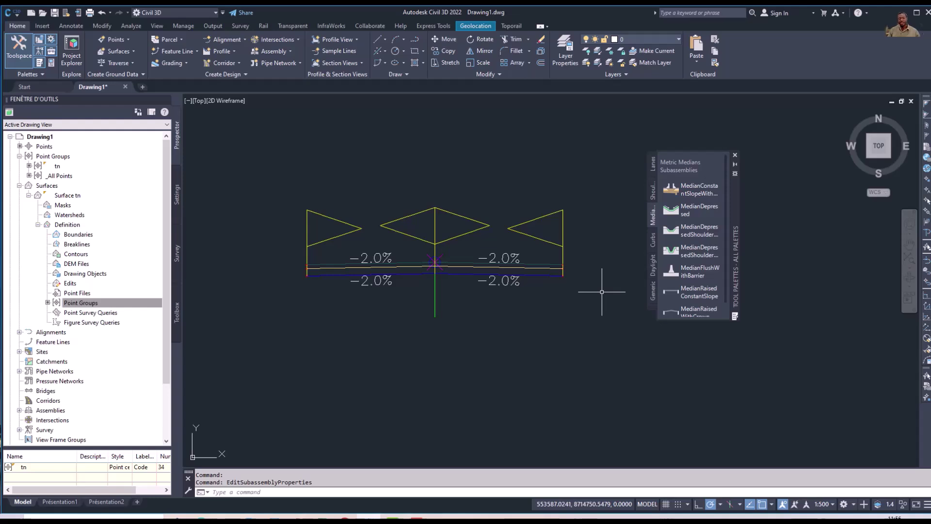
left_click(651, 309)
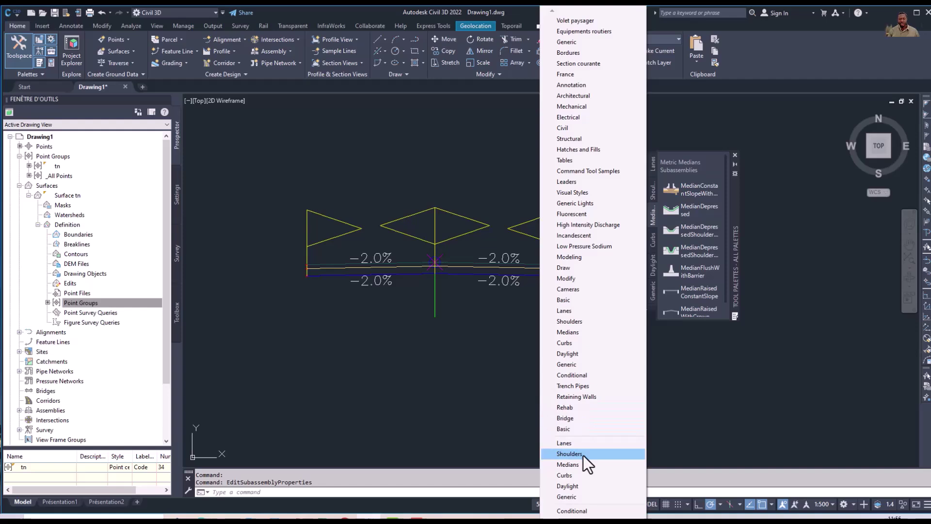
left_click(583, 455)
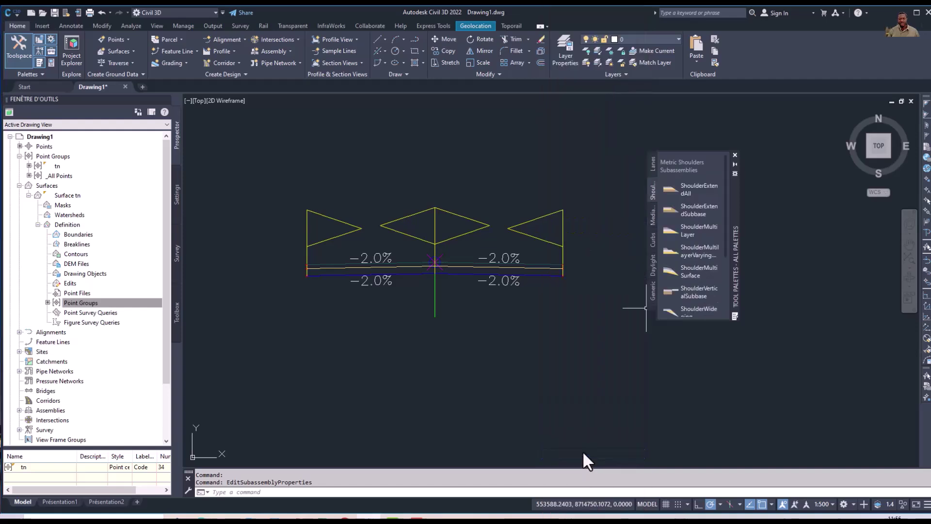
left_click(682, 190)
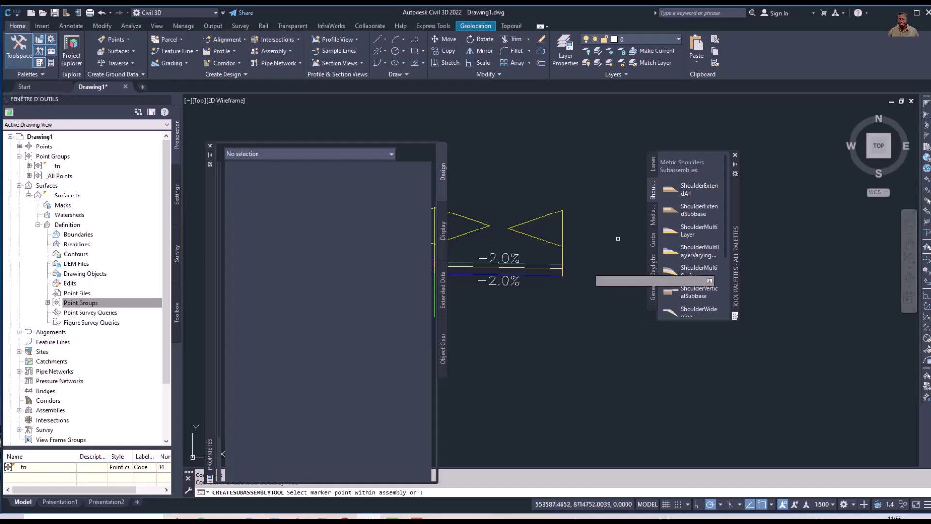
scroll(578, 275, "up", 4)
scroll(578, 276, "up", 5)
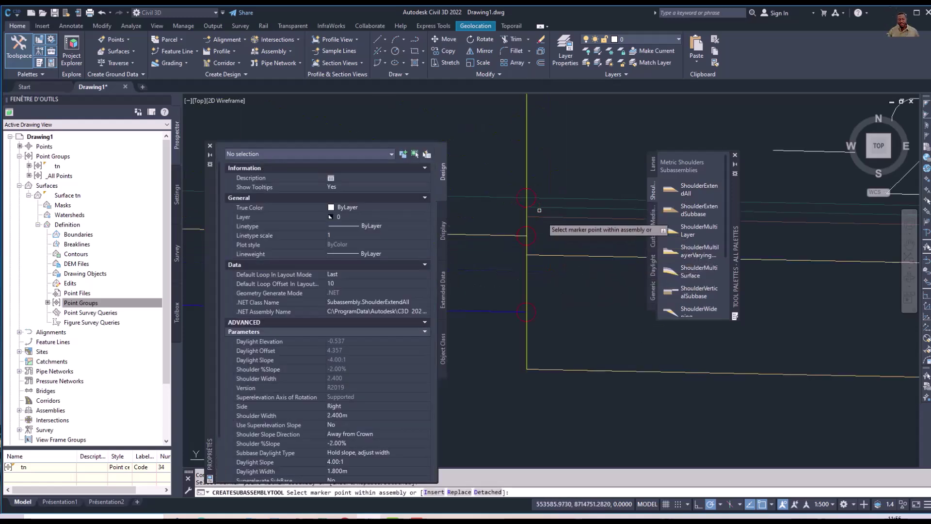
Attach a ShoulderExtendAll subassembly to the upper marker at the left lane's outer edge and end the subassembly command
scroll(537, 291, "down", 5)
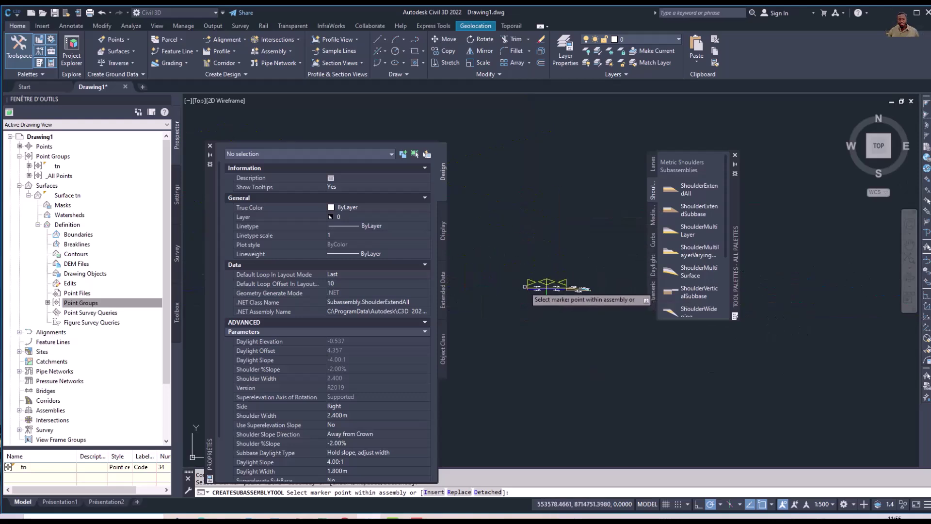
scroll(540, 287, "up", 5)
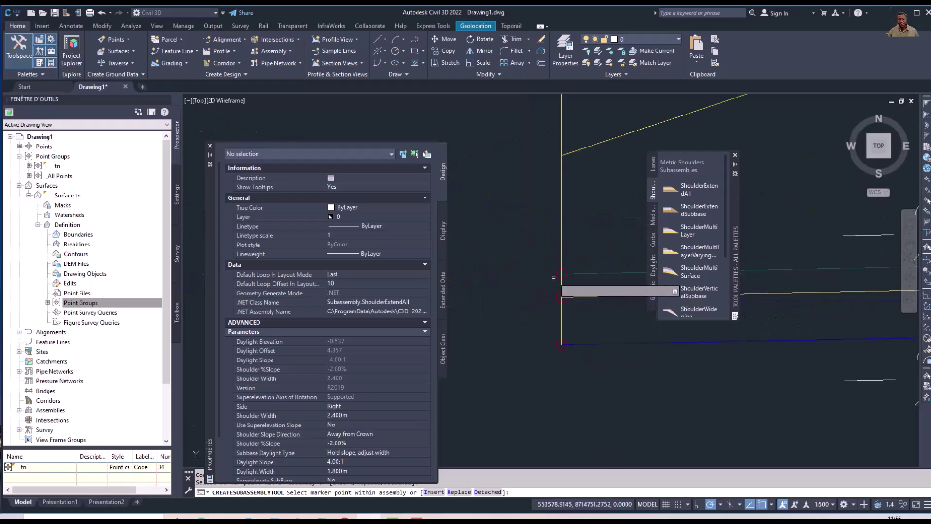
left_click(561, 274)
scroll(534, 281, "down", 4)
scroll(534, 280, "down", 4)
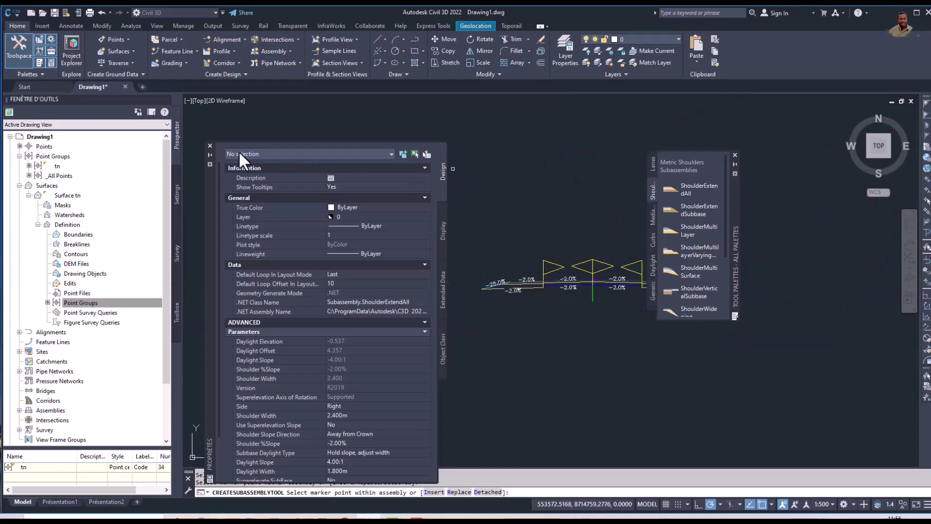
left_click(209, 145)
scroll(533, 280, "down", 3)
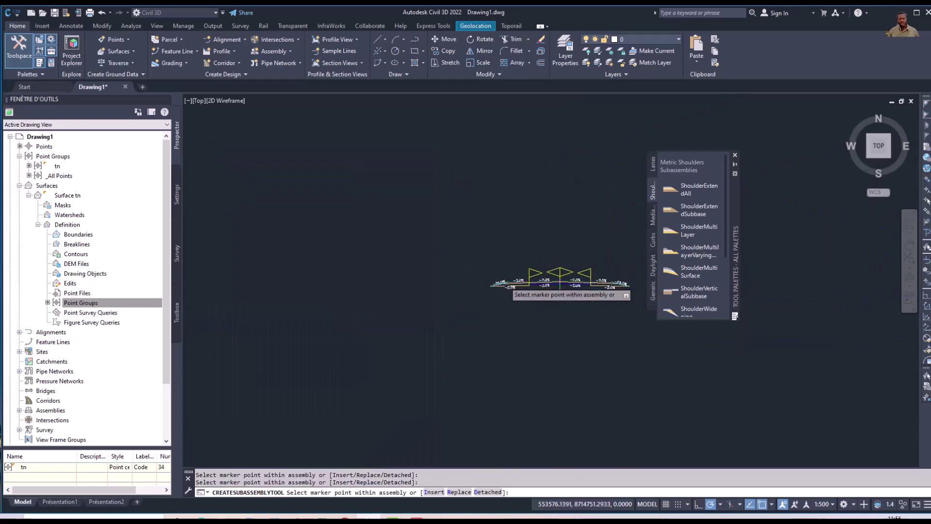
middle_click_drag(534, 281, 447, 299)
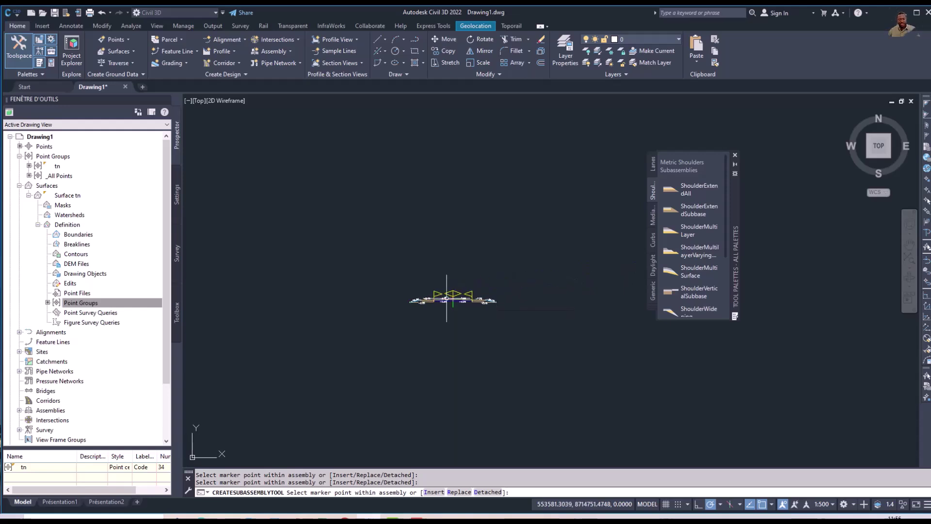
key("Escape")
Set the right shoulder's Shoulder Width to 1 m in its subassembly parameters
scroll(447, 300, "up", 5)
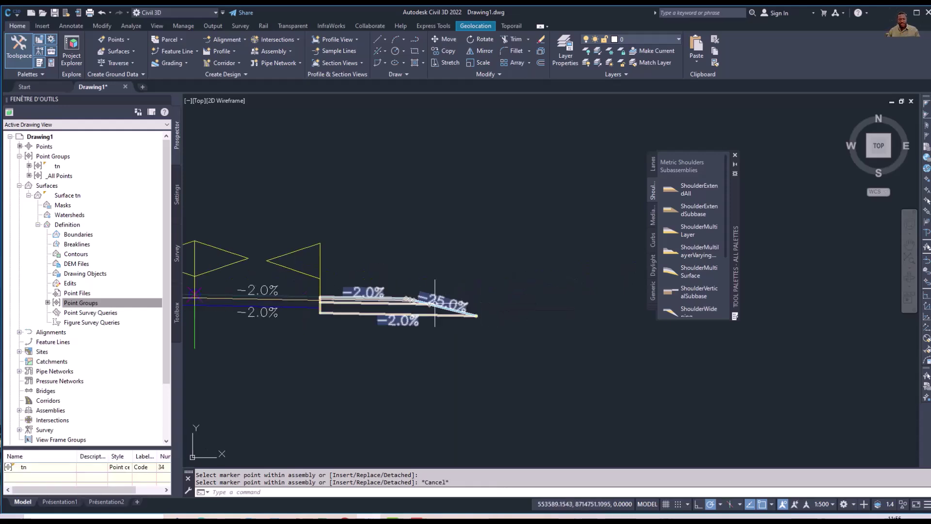
left_click(435, 305)
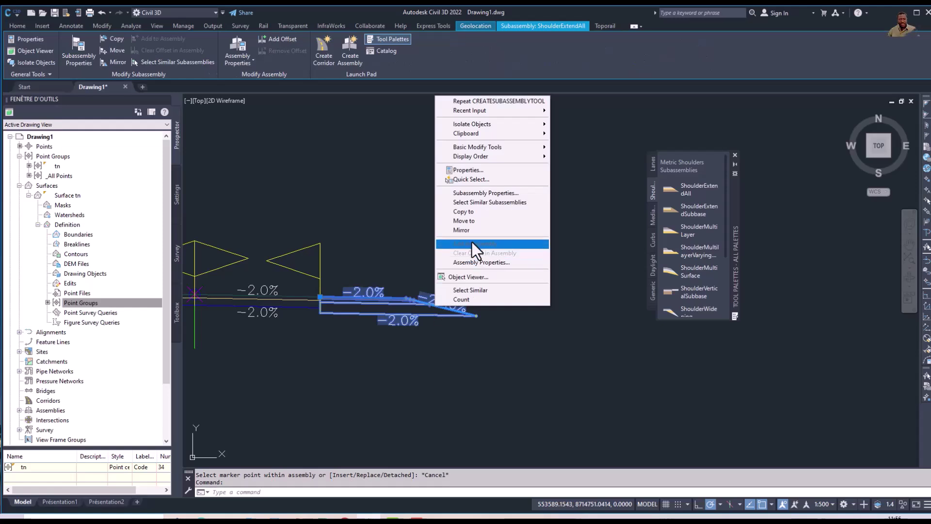
left_click(480, 193)
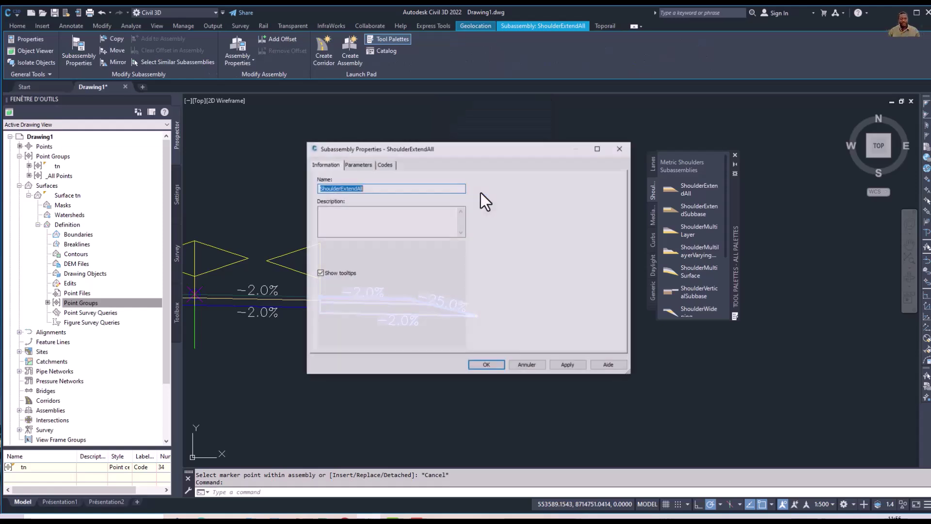
left_click(363, 165)
left_click(411, 207)
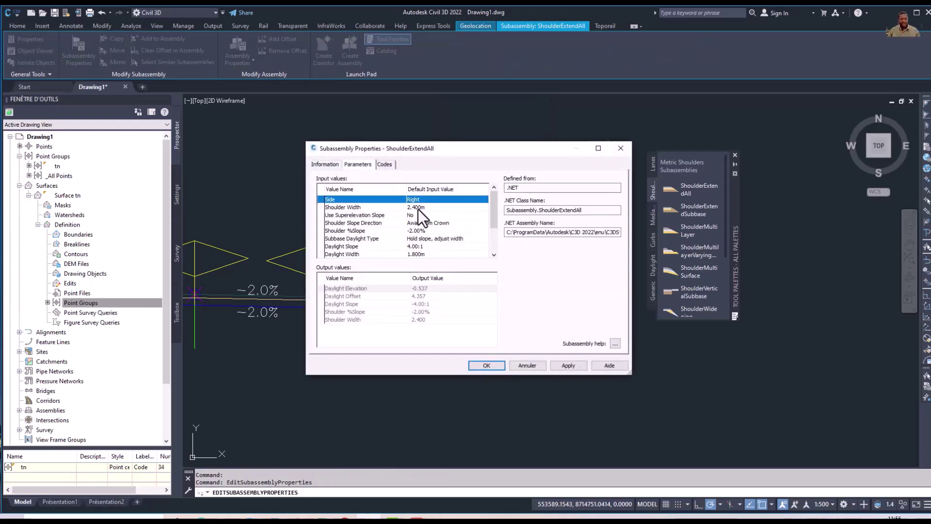
left_click(411, 206)
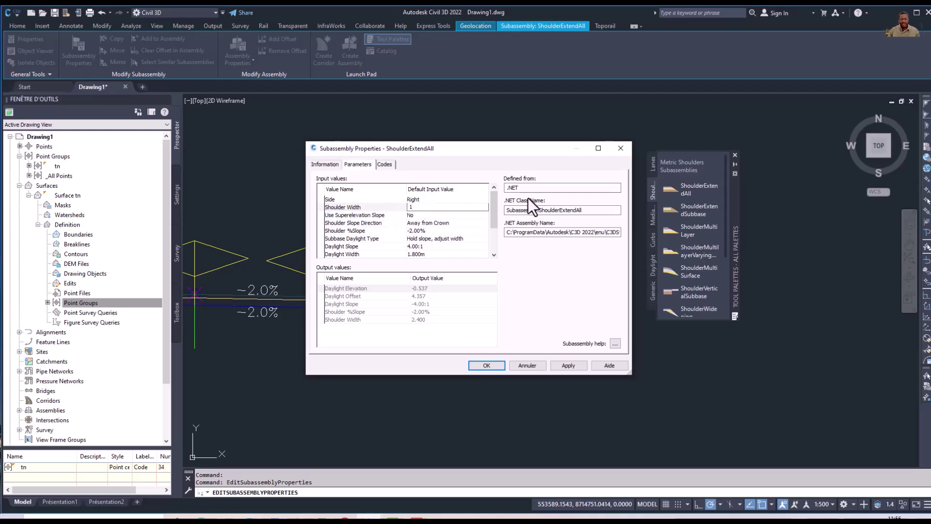
Set the right shoulder's Daylight Slope to 0:1 and its Daylight Width to 1 m
left_click(429, 246)
left_click(432, 246)
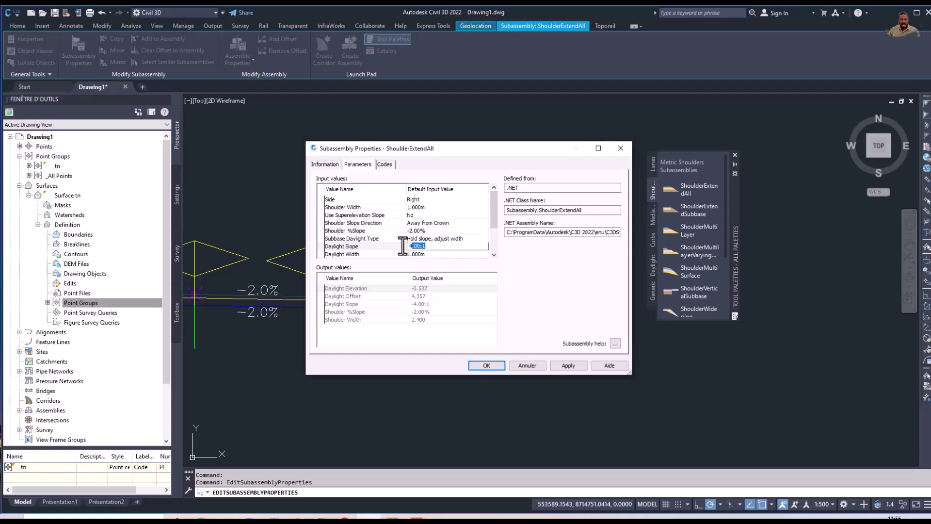
type("0")
double_click(438, 254)
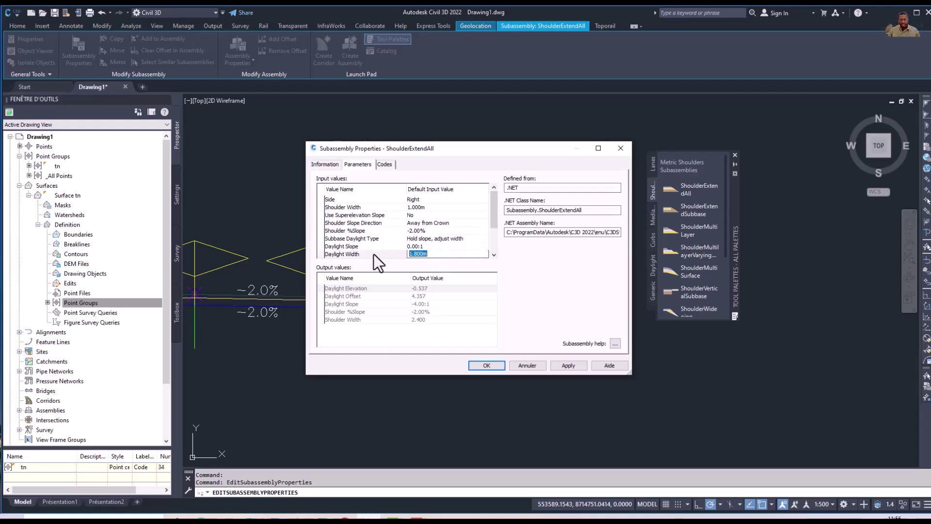
type("1")
Set the right shoulder's Pave1 Depth and Pave2 Depth to 0 m
left_click_drag(492, 208, 493, 238)
left_click(428, 236)
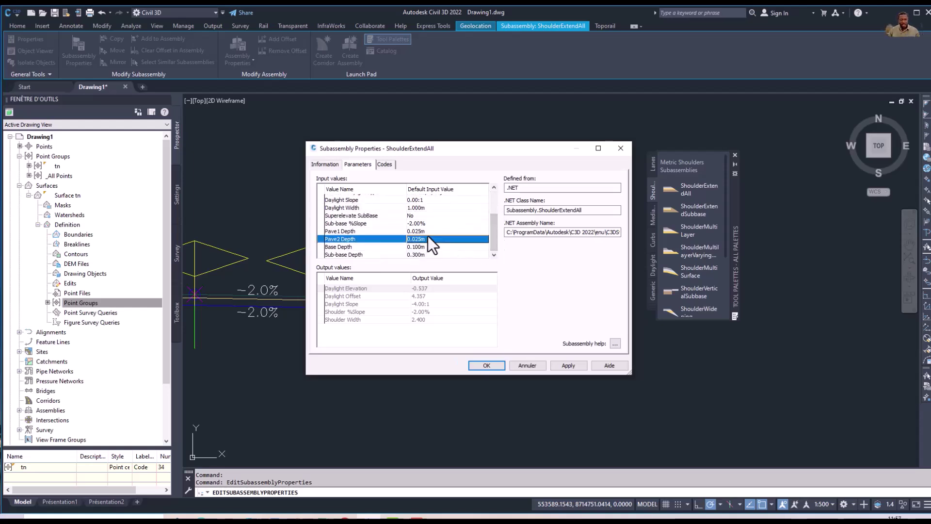
left_click(430, 231)
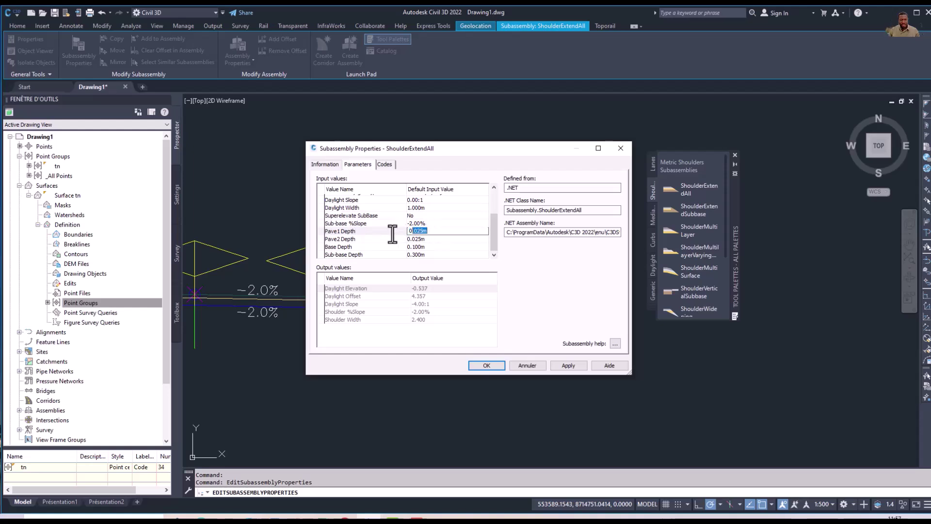
key("BackSpace")
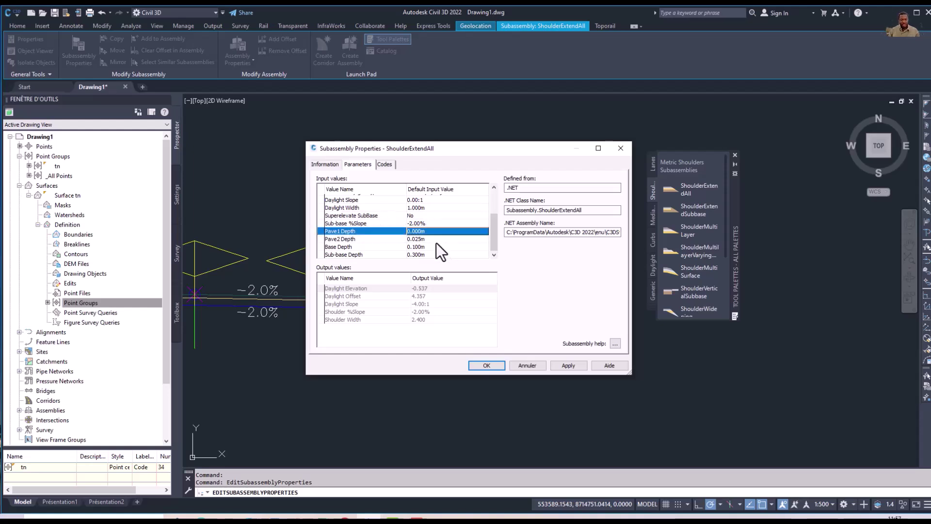
left_click(435, 241)
left_click(433, 240)
type("0")
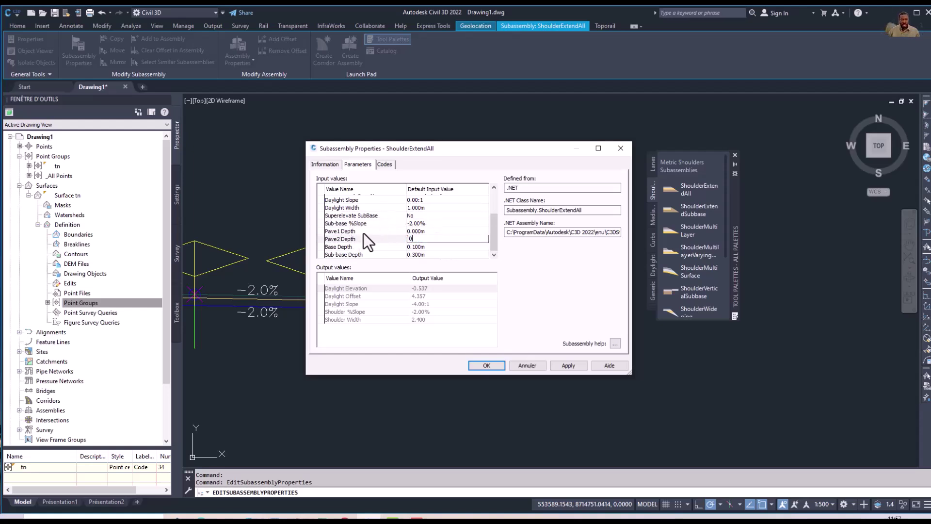
Set the right shoulder's Sub-base Depth to 0.2 m, apply the change and close its subassembly properties
left_click(425, 254)
left_click(426, 255)
mouse_move(419, 254)
left_mouse_down()
mouse_move(399, 258)
mouse_move(413, 260)
left_mouse_up()
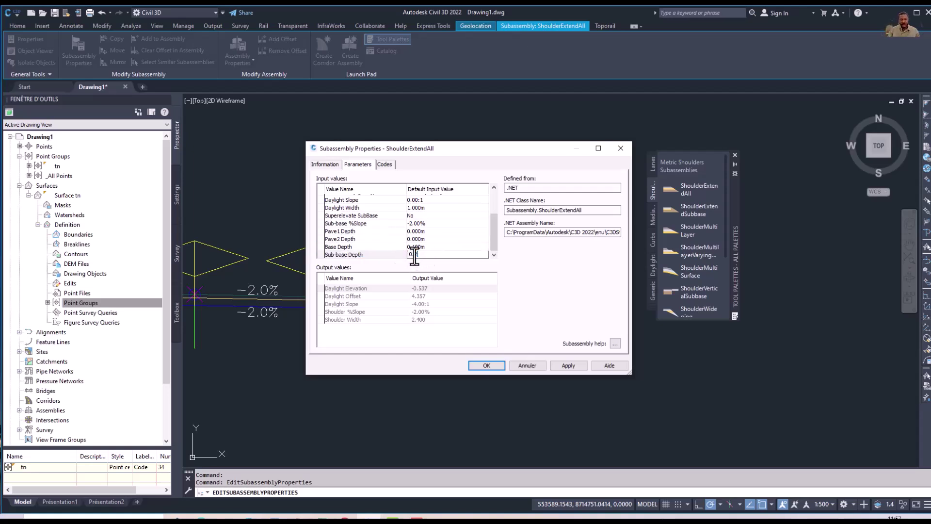
type(".2")
left_click(580, 364)
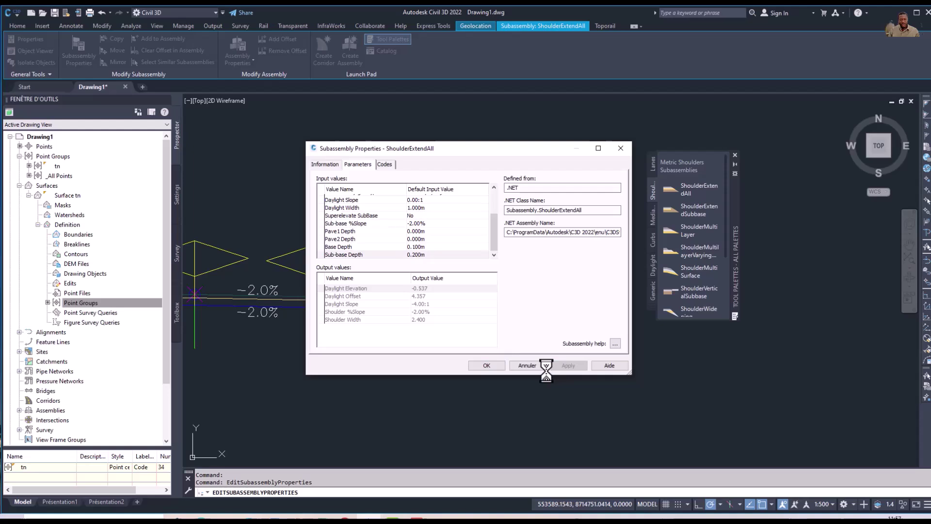
left_click(487, 364)
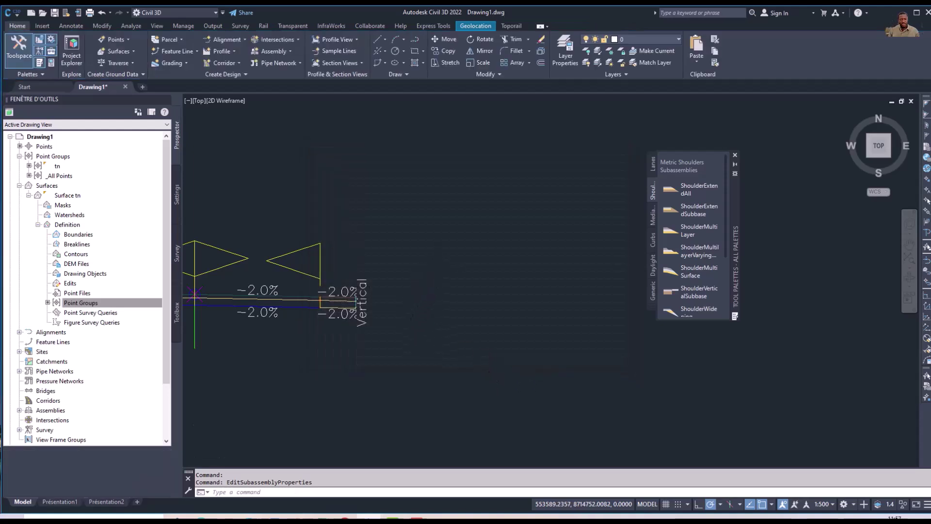
Set the left shoulder's Shoulder Width to 1 m in its subassembly parameters
middle_click_drag(201, 291, 391, 278)
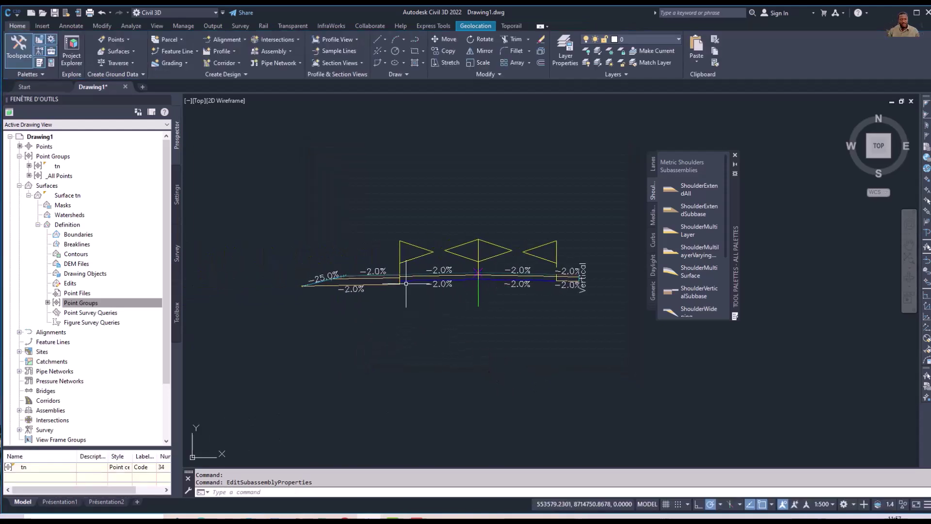
left_click(383, 275)
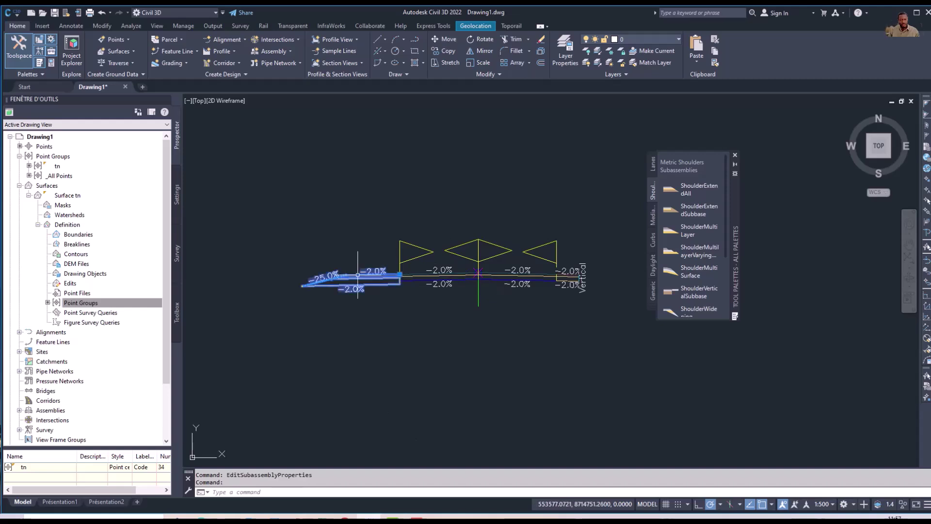
right_click(357, 276)
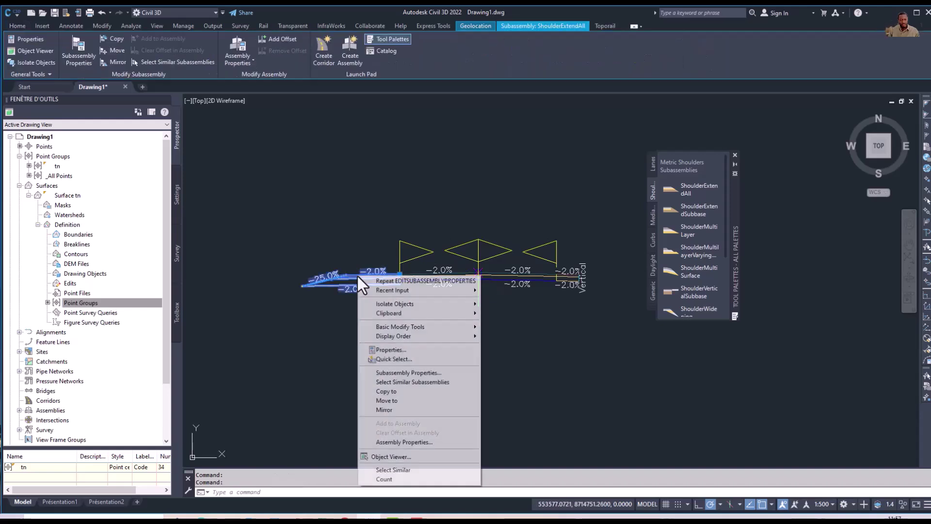
left_click(395, 371)
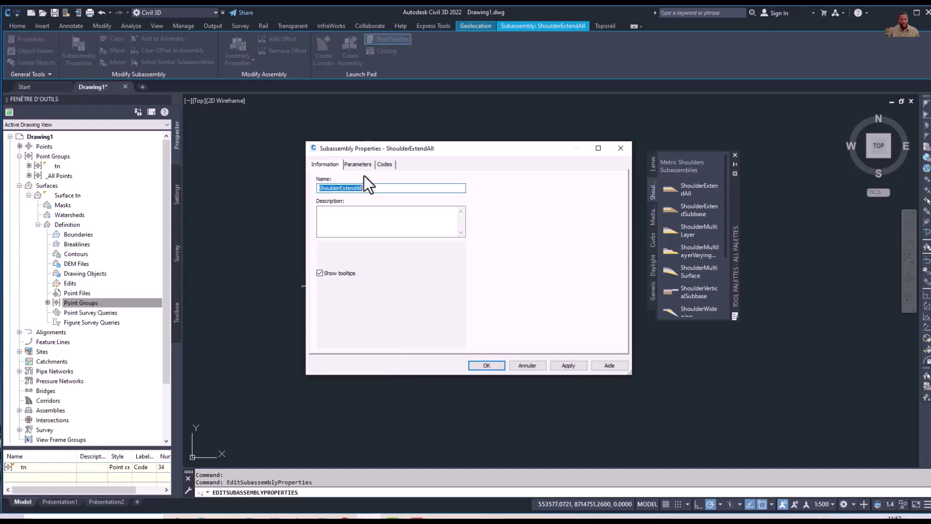
left_click(358, 165)
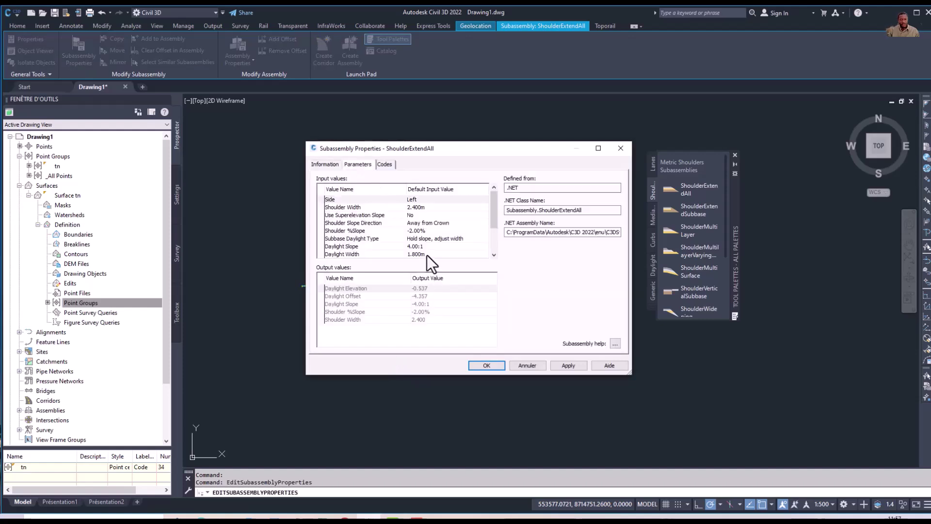
double_click(429, 207)
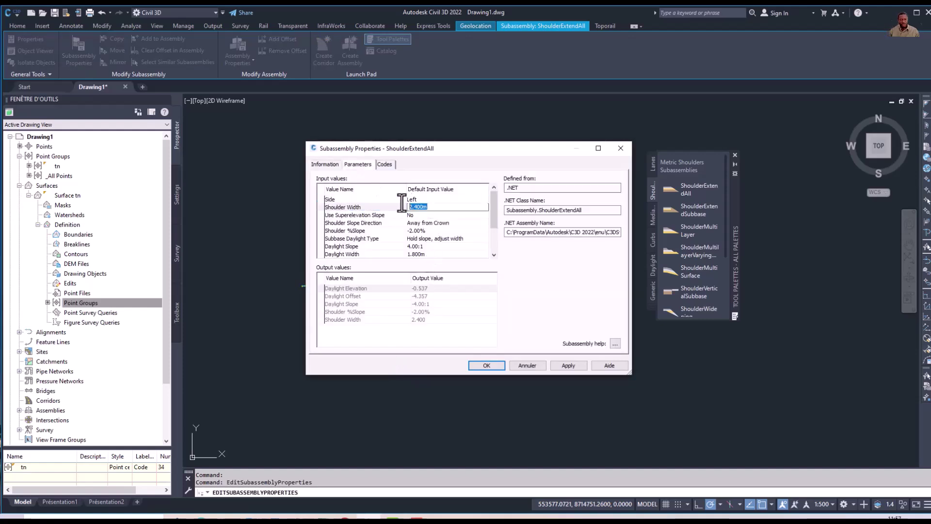
type("1")
Set the left shoulder's Daylight Slope to 1:1
left_click(431, 248)
left_click(427, 246)
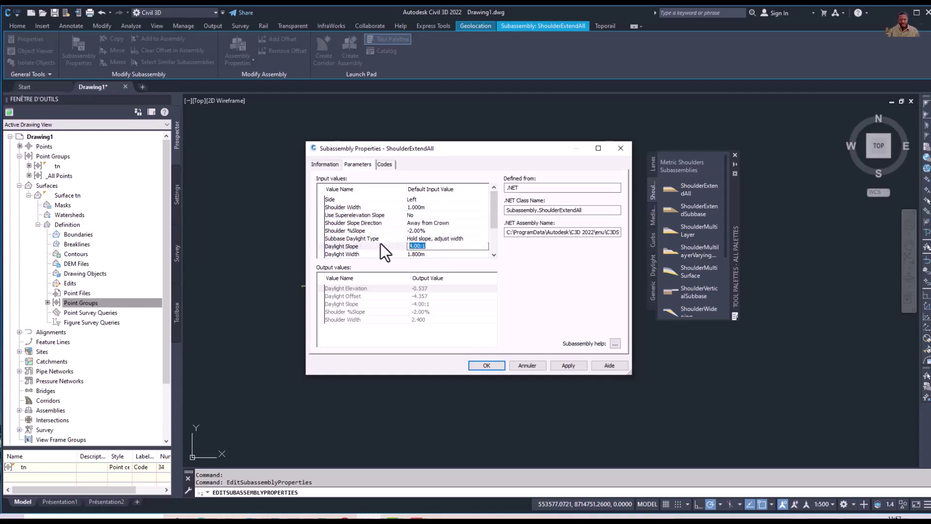
type("0")
left_click(438, 255)
left_click(438, 255)
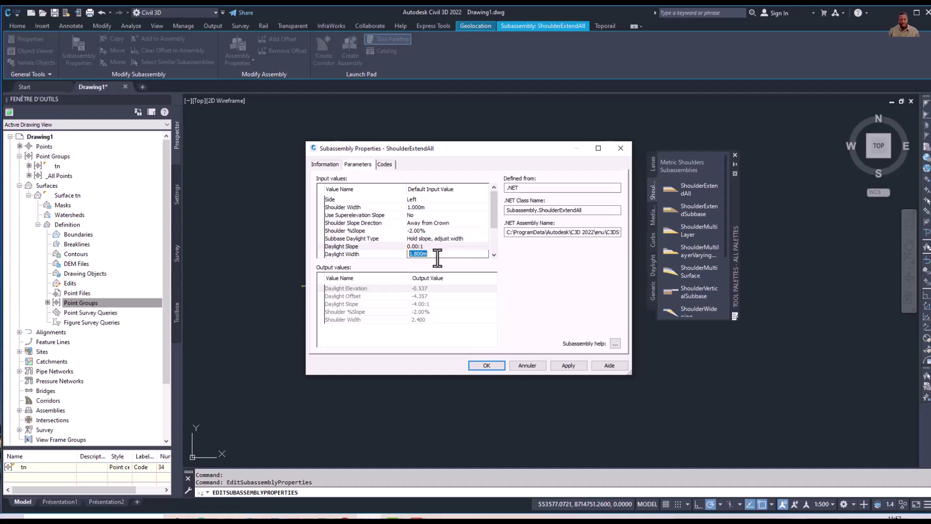
type("0")
Set the left shoulder's Pave1 Depth and Pave2 Depth to 0 m
left_click_drag(494, 223, 494, 256)
left_click(423, 232)
left_click(424, 231)
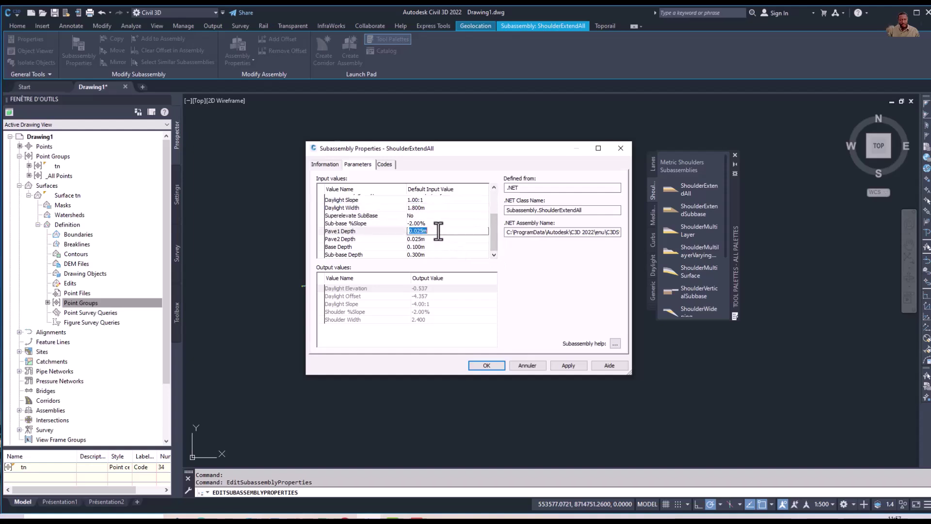
type("0")
left_click(430, 239)
left_click(430, 239)
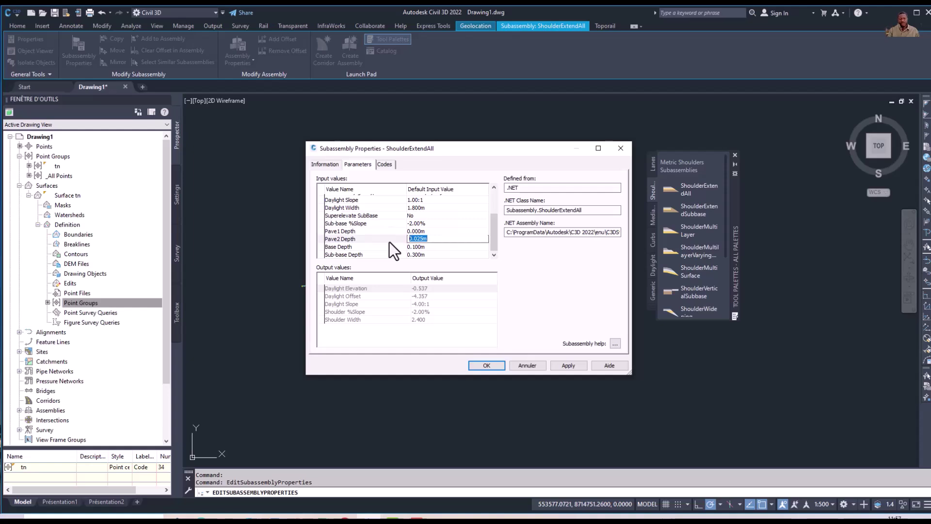
type("0")
Set the left shoulder's Sub-base Depth to 0.2 m, apply the change and close its subassembly properties
double_click(434, 255)
left_click_drag(431, 255, 418, 257)
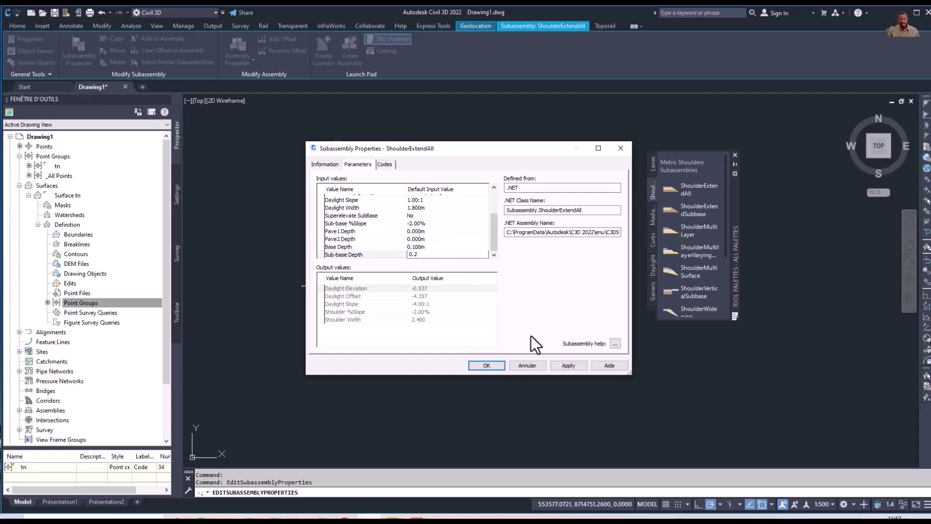
left_click(565, 365)
left_click(487, 365)
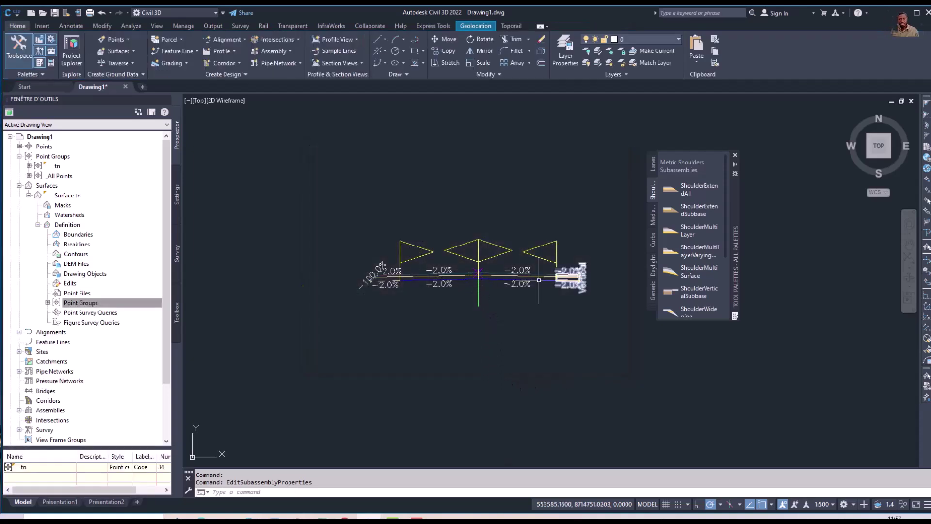
Attach a SideDitch subassembly from the metric Trench Pipes set to the upper outer marker of the right shoulder
middle_click_drag(553, 283, 496, 283)
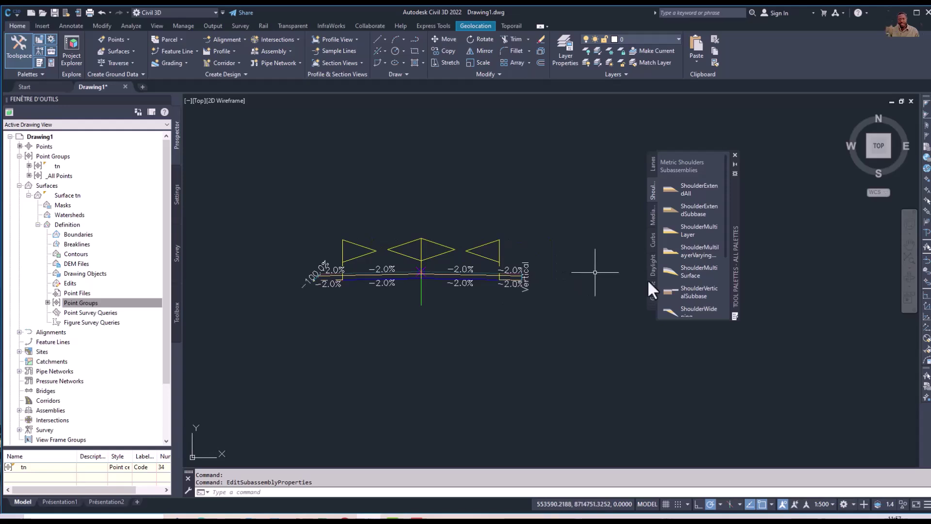
left_click(650, 307)
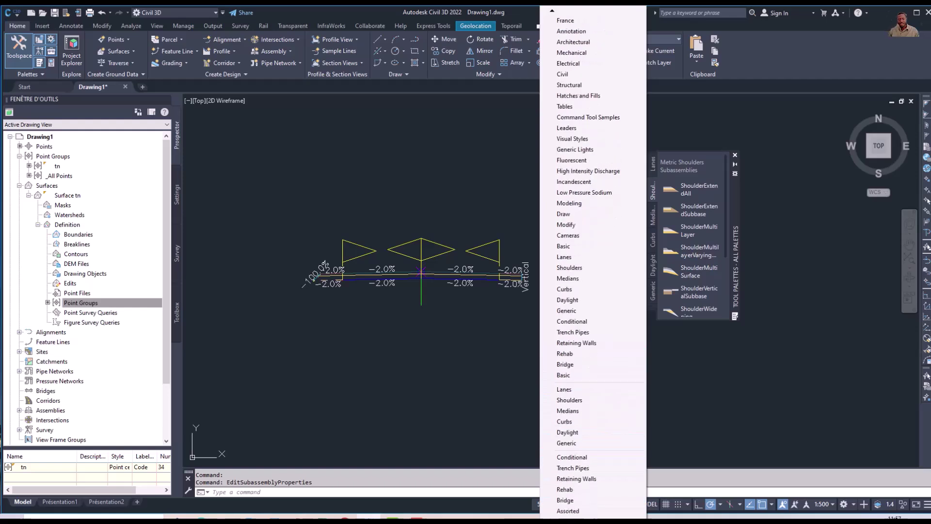
left_click(575, 457)
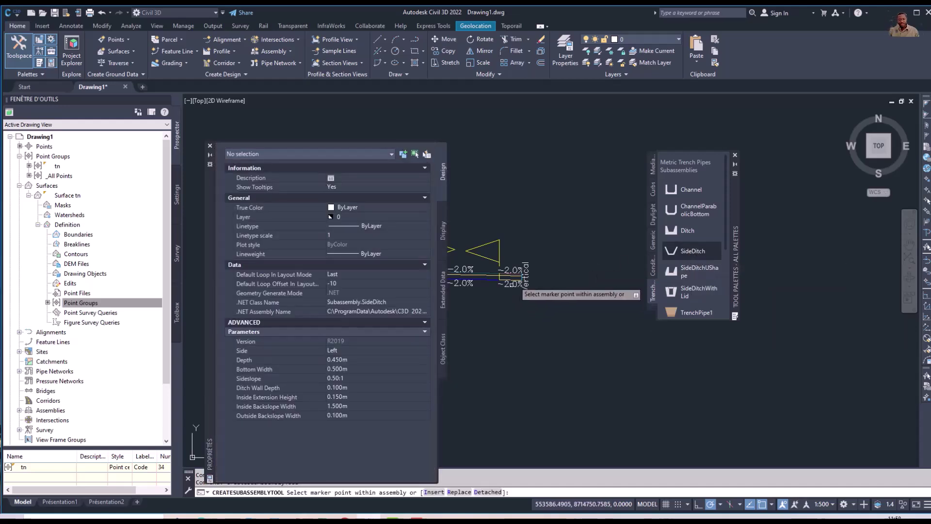
scroll(492, 260, "up", 9)
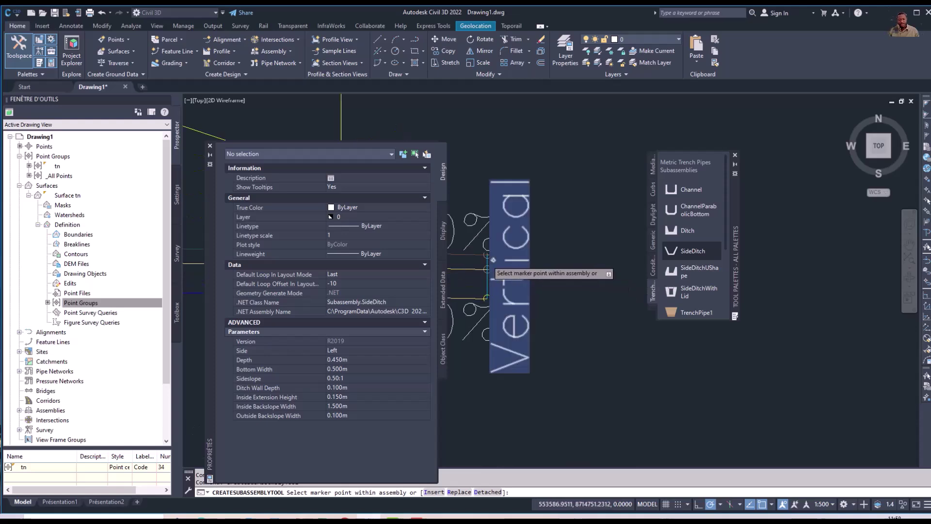
scroll(492, 257, "up", 4)
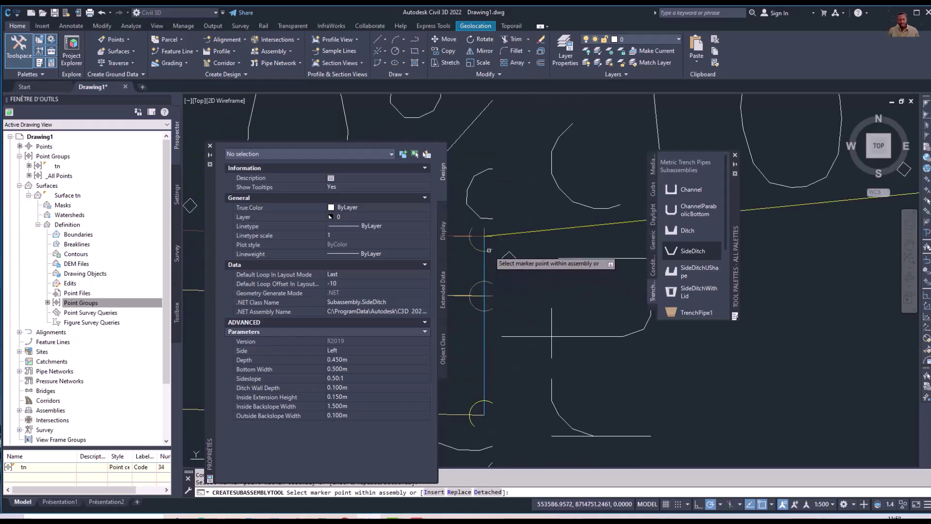
Attach a SideDitch subassembly to the upper outer marker of the left shoulder and end the subassembly command
scroll(534, 279, "down", 12)
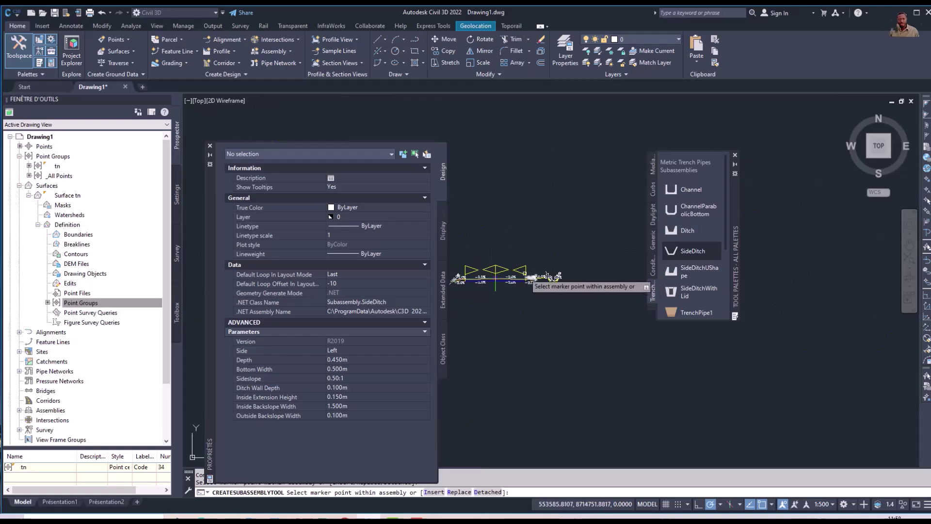
middle_click_drag(523, 274, 615, 296)
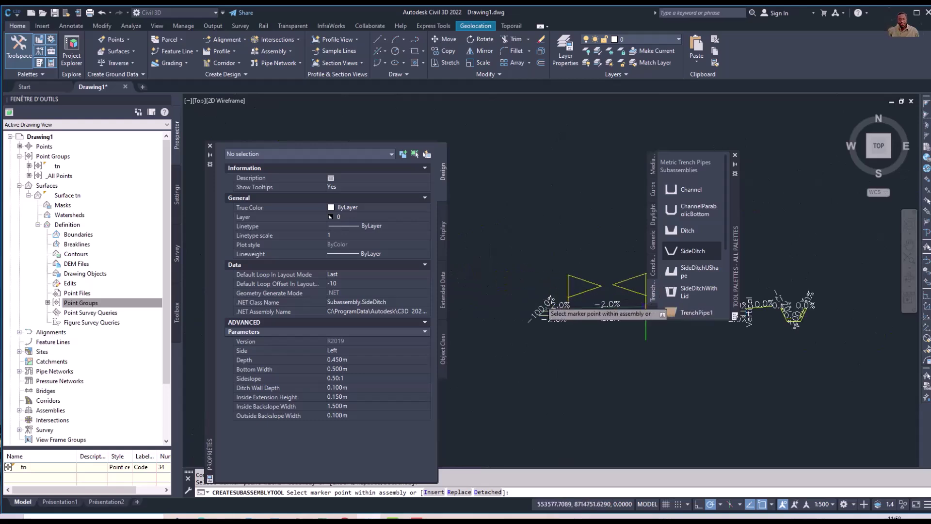
scroll(562, 291, "up", 10)
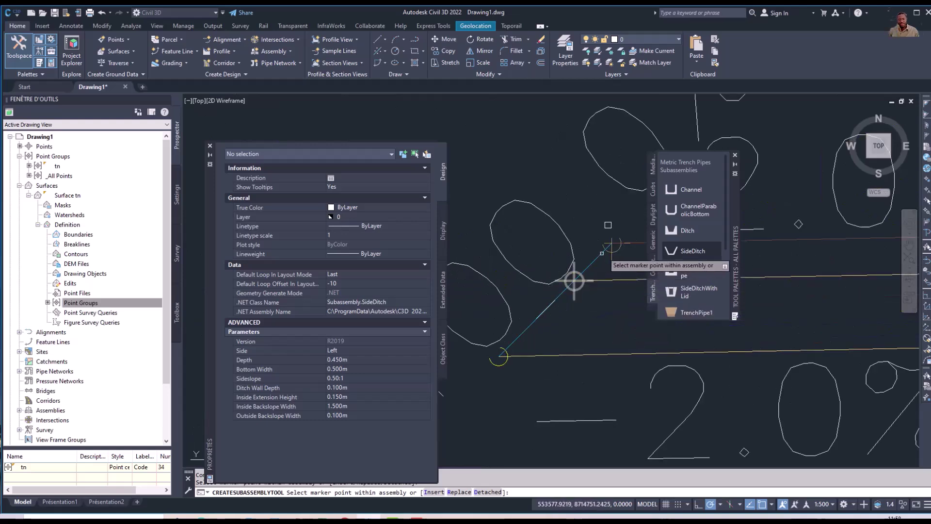
scroll(606, 247, "down", 10)
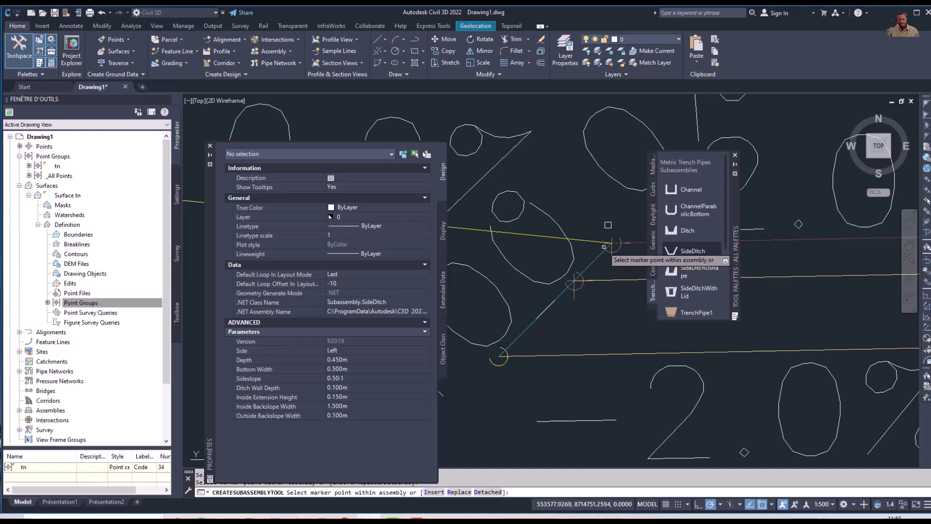
scroll(557, 277, "down", 2)
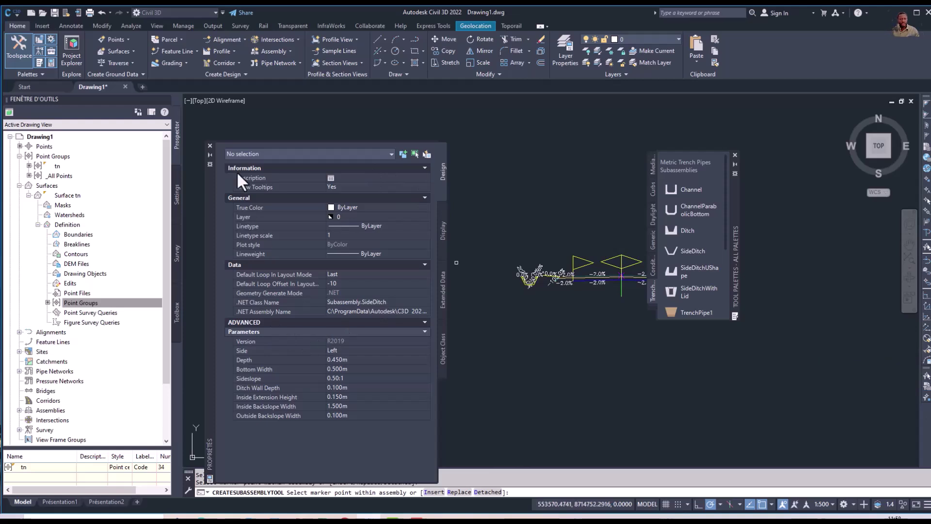
left_click(210, 146)
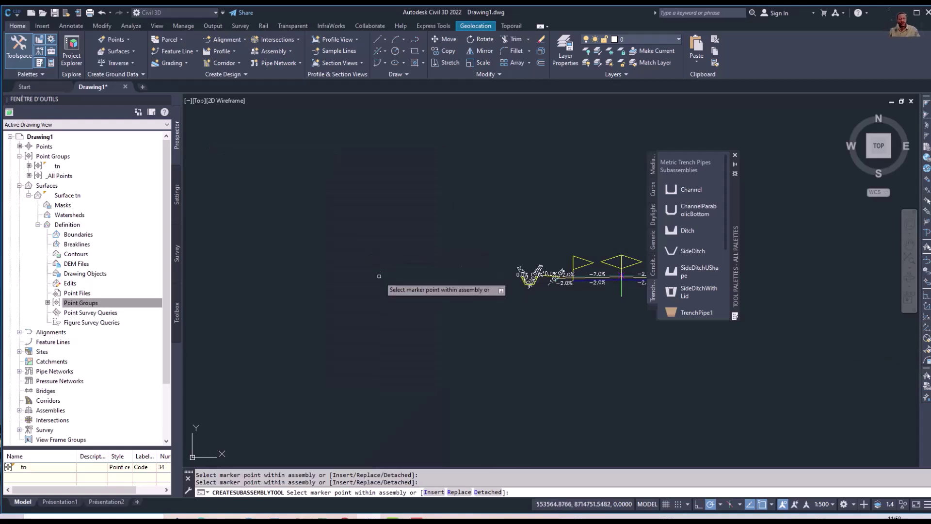
key("Escape")
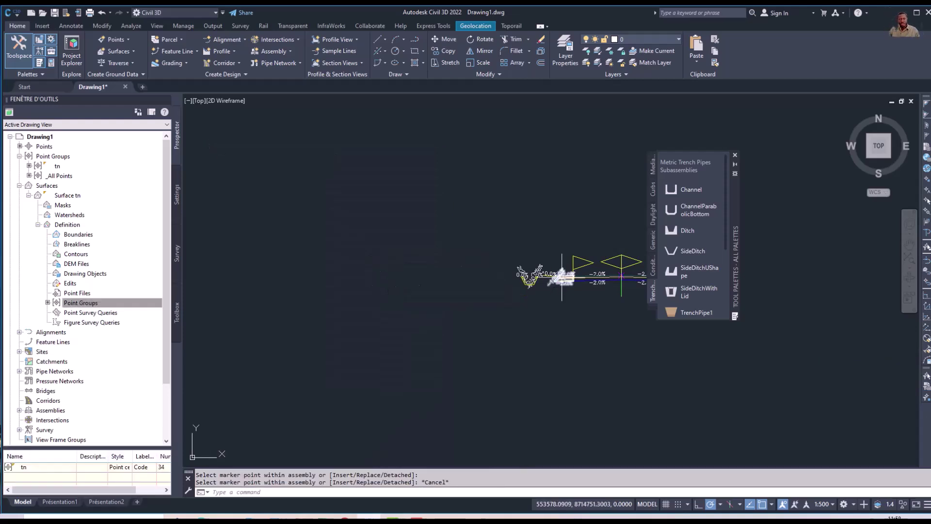
Set the left shoulder's Daylight Width to 1 m in its subassembly parameters and apply the change
scroll(566, 280, "up", 2)
scroll(567, 281, "up", 3)
left_click(542, 287)
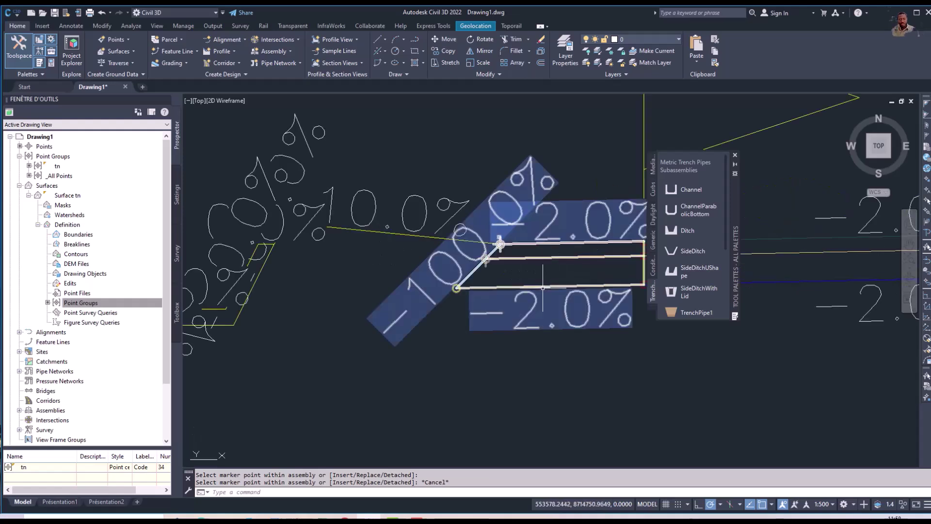
right_click(542, 288)
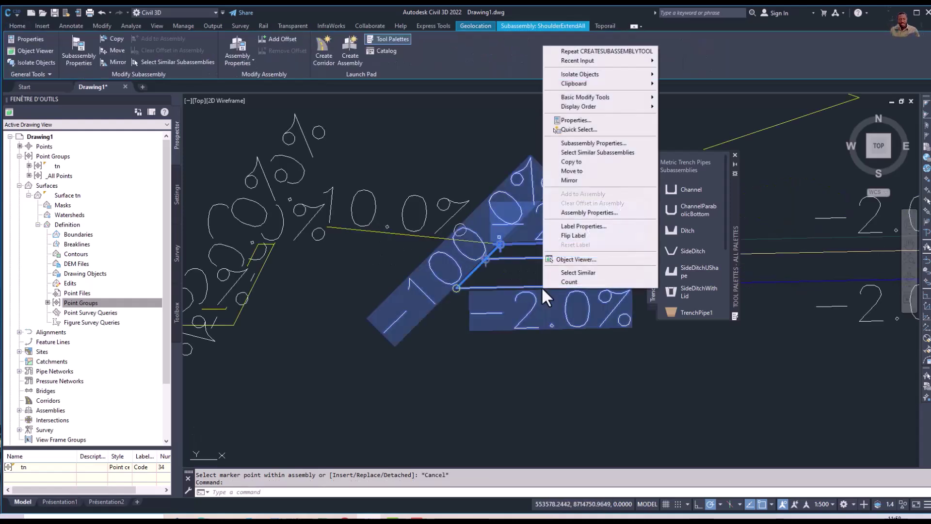
left_click(578, 143)
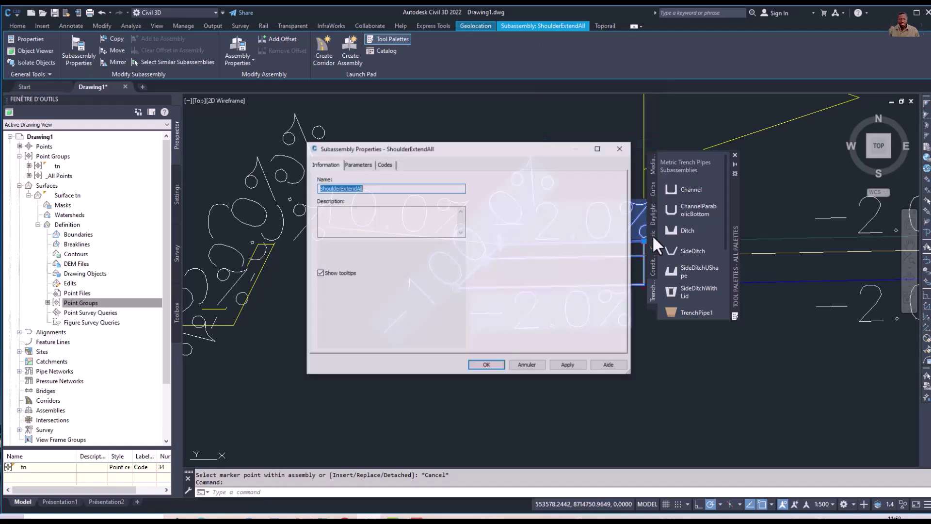
left_click(359, 164)
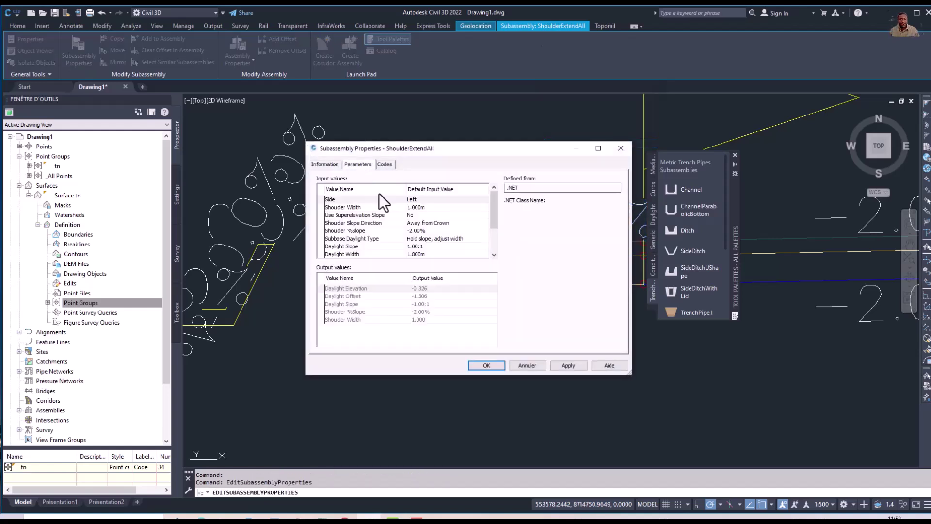
left_click(429, 253)
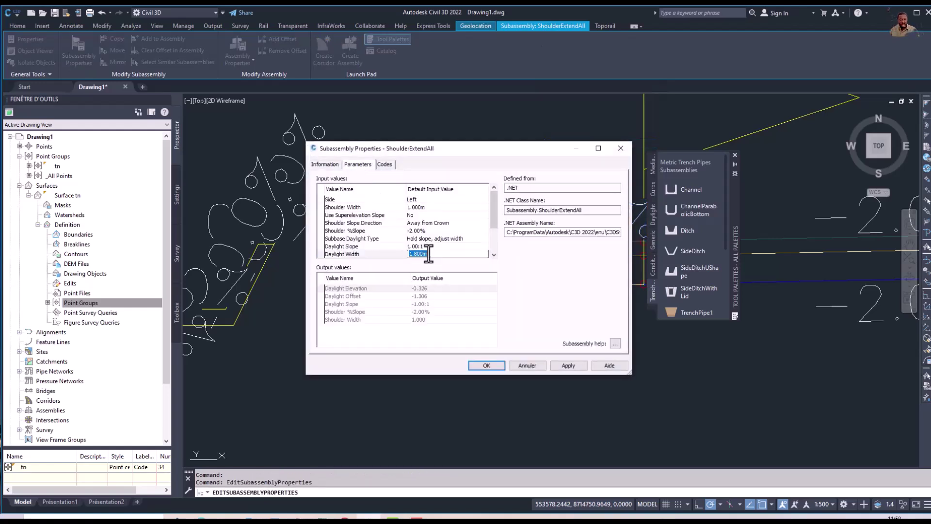
type("1")
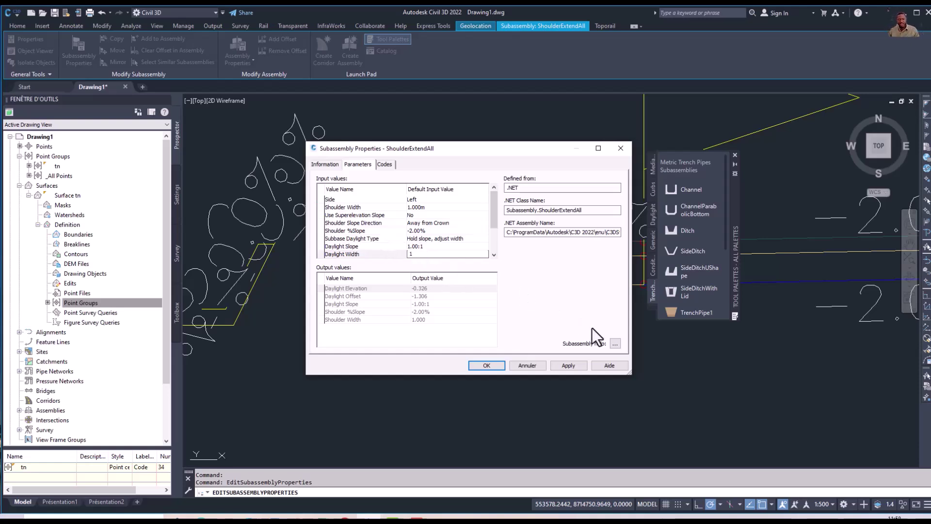
left_click(570, 366)
left_click(490, 364)
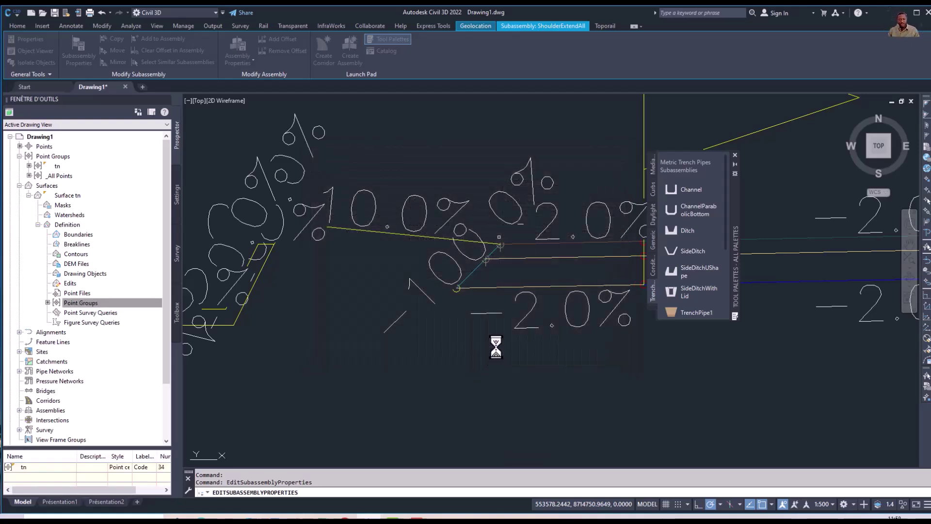
Review the left shoulder's width, slope and layer depth parameters in its subassembly properties, and close them without changes
left_click(485, 288)
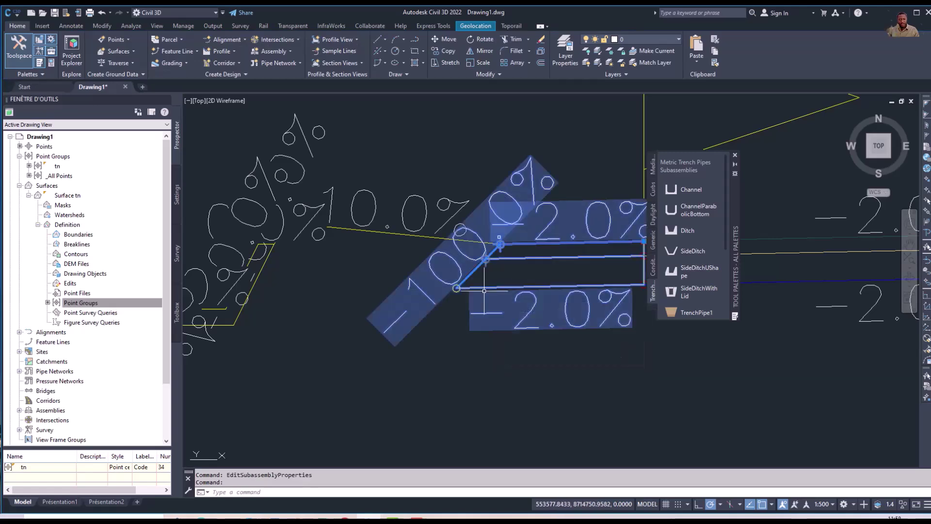
right_click(480, 290)
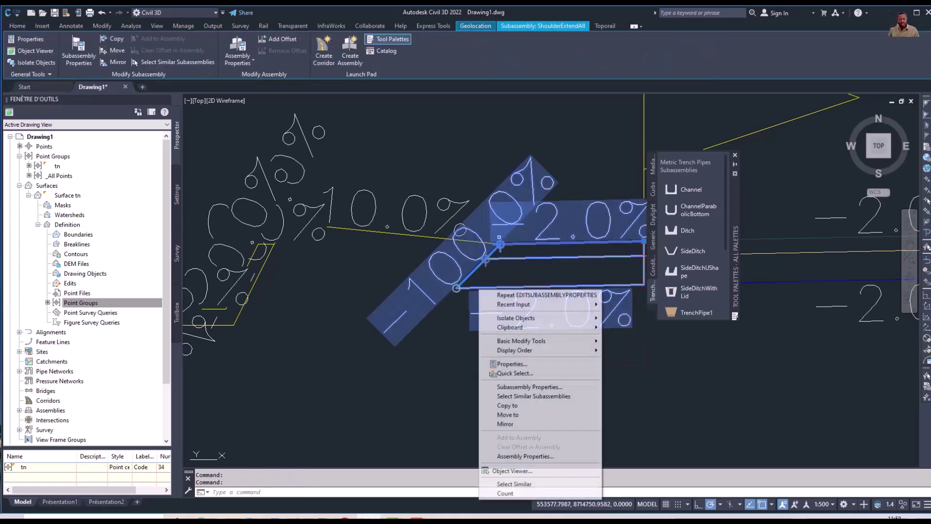
left_click(522, 388)
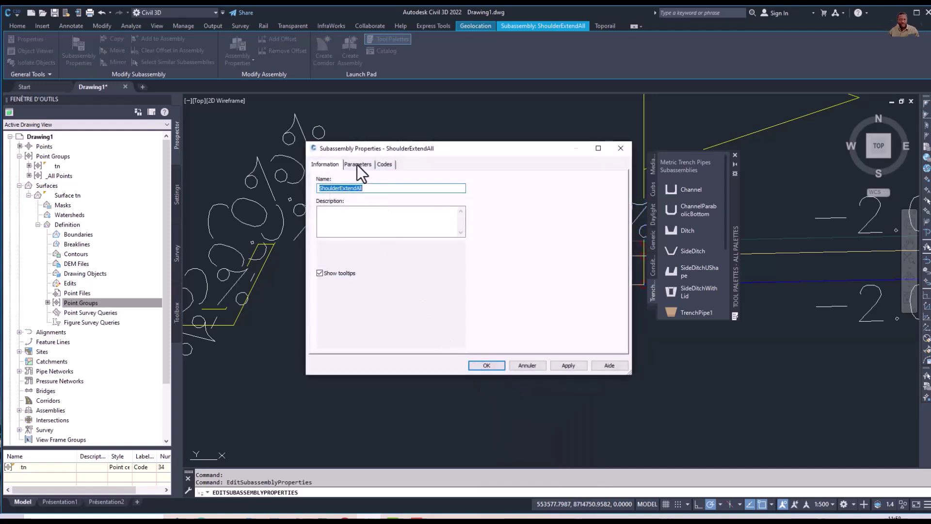
left_click(358, 165)
scroll(443, 237, "down", 2)
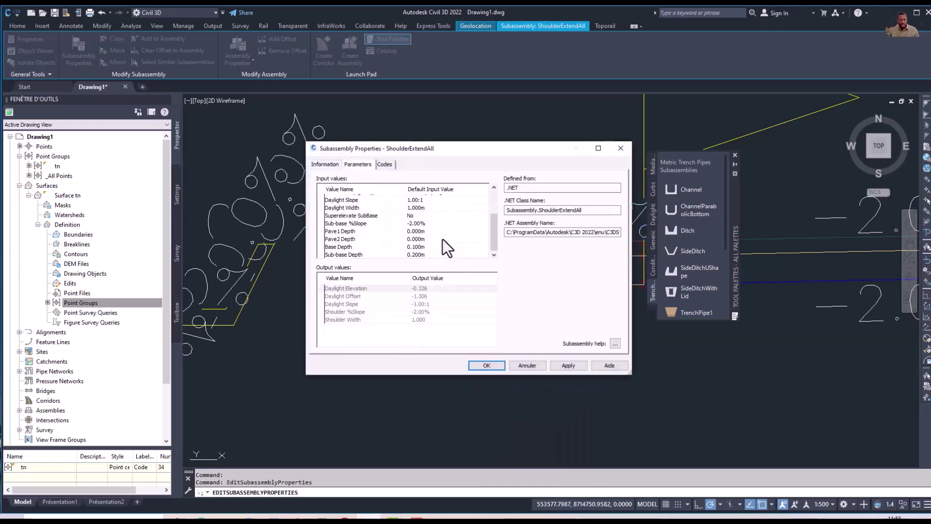
scroll(438, 243, "up", 2)
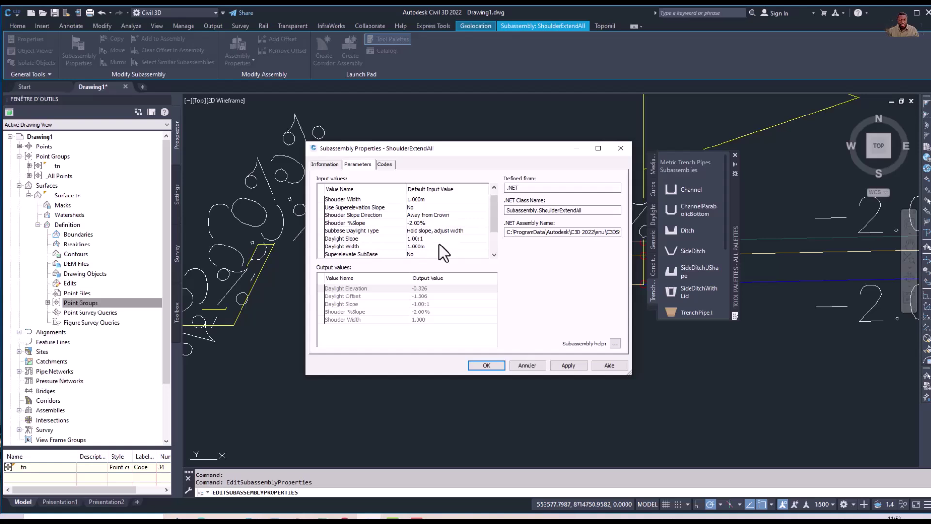
scroll(439, 243, "up", 1)
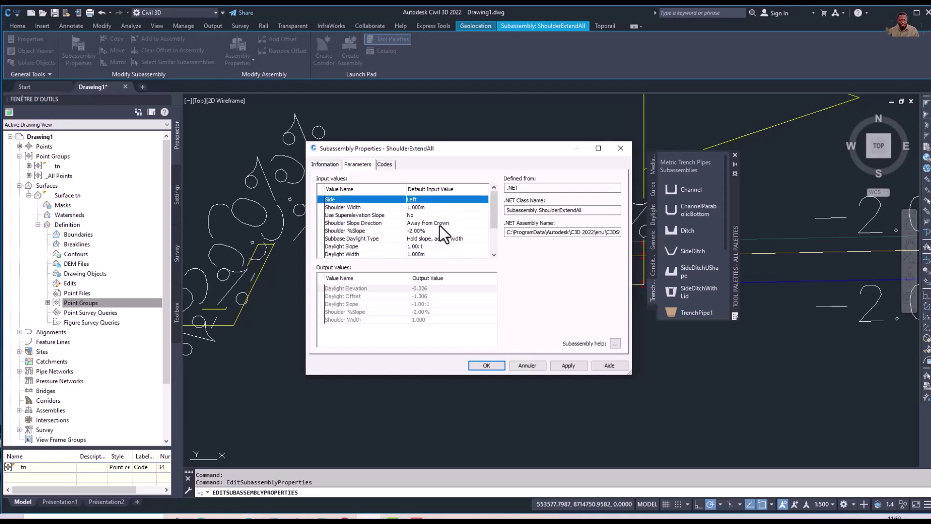
scroll(440, 225, "down", 2)
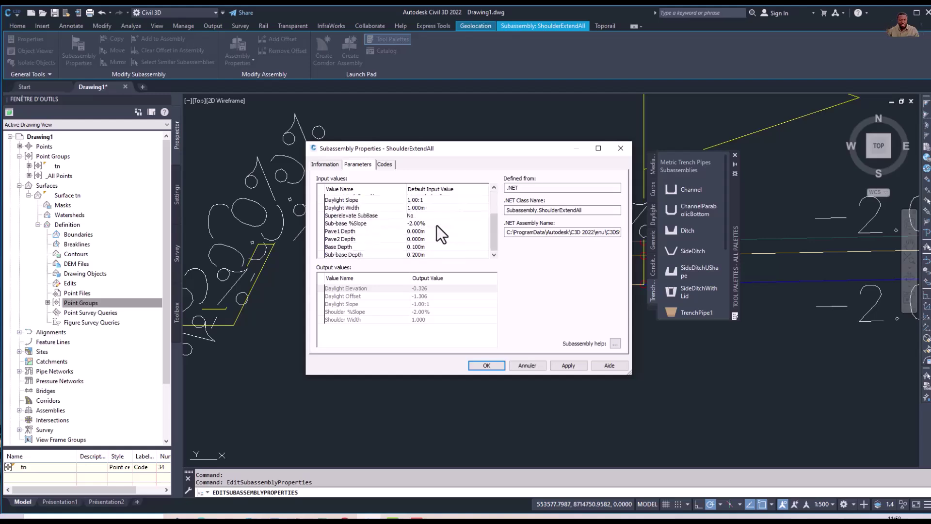
left_click(620, 148)
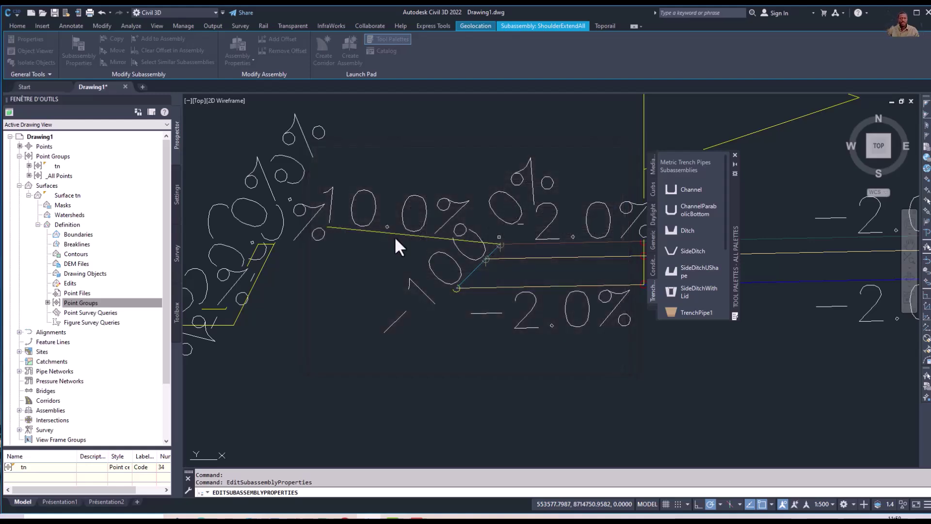
scroll(341, 203, "down", 2)
key("Escape")
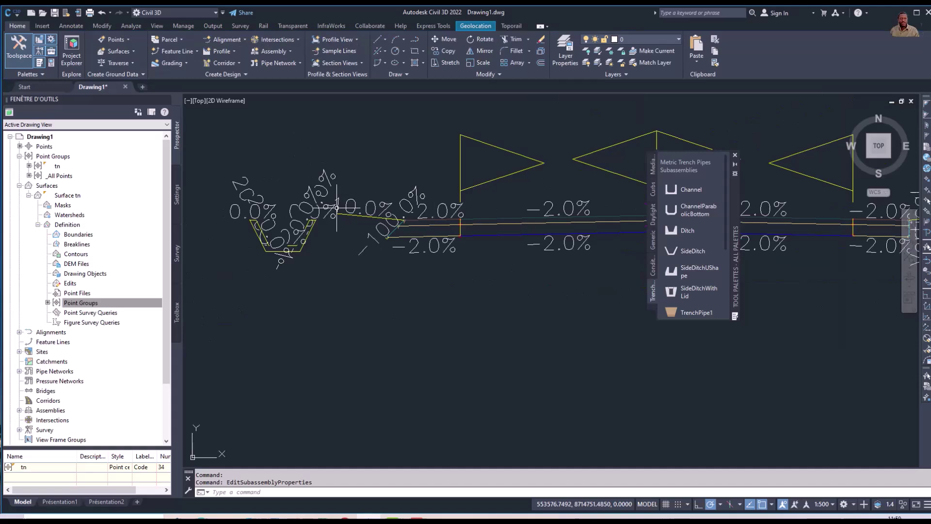
Open the left SideDitch's subassembly parameters and set its Inside Backslope Width to 0 m
left_click(300, 237)
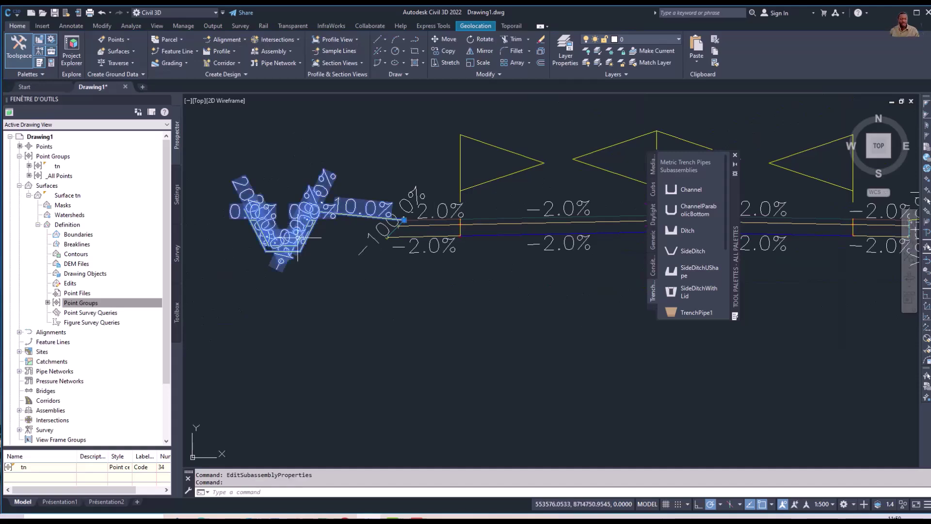
right_click(295, 240)
left_click(345, 335)
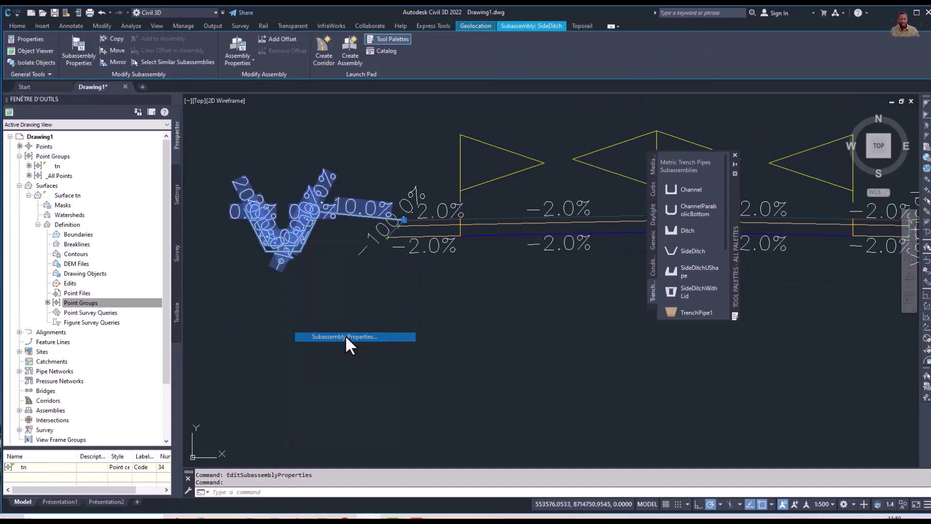
left_click(357, 164)
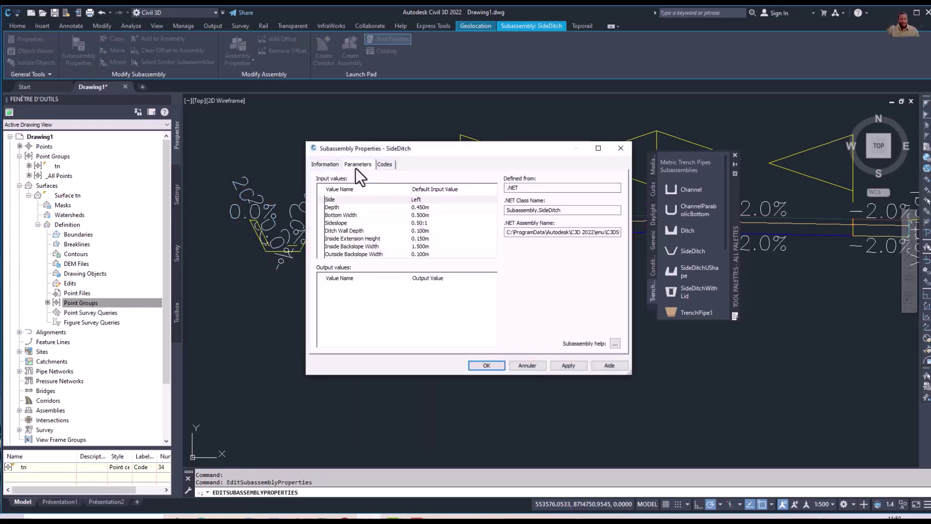
left_click(423, 207)
left_click(423, 207)
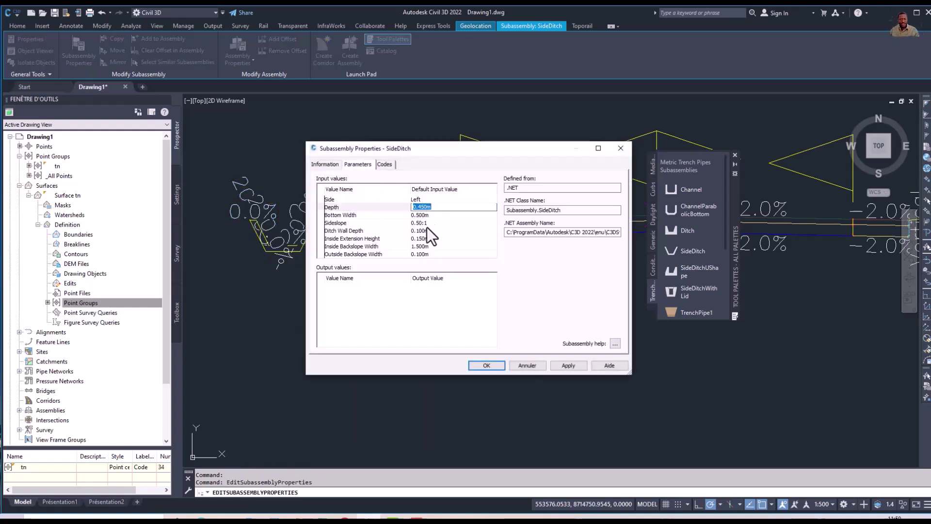
left_click(431, 217)
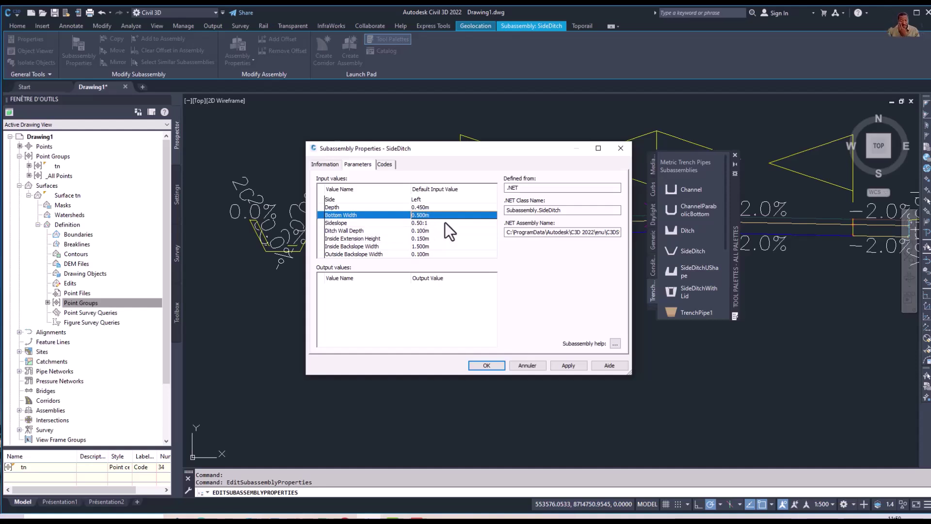
left_click(429, 248)
left_click(429, 247)
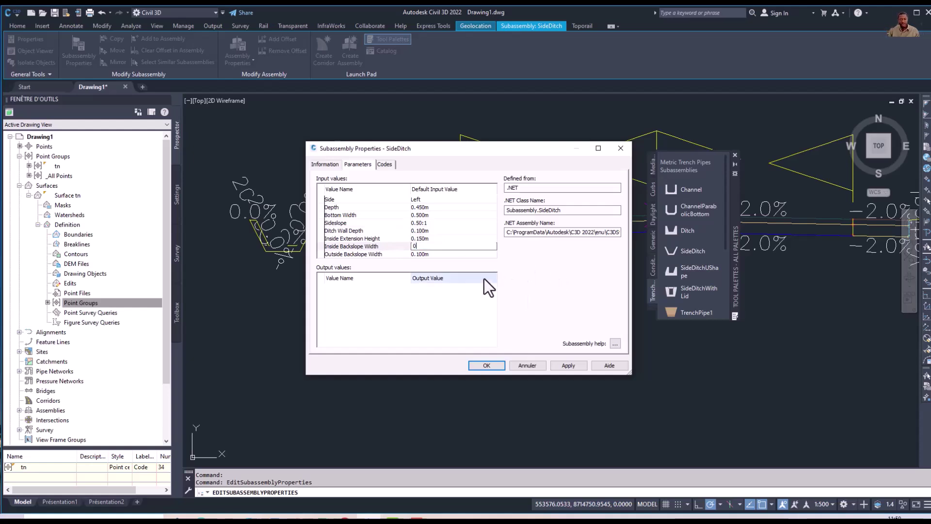
key("Return")
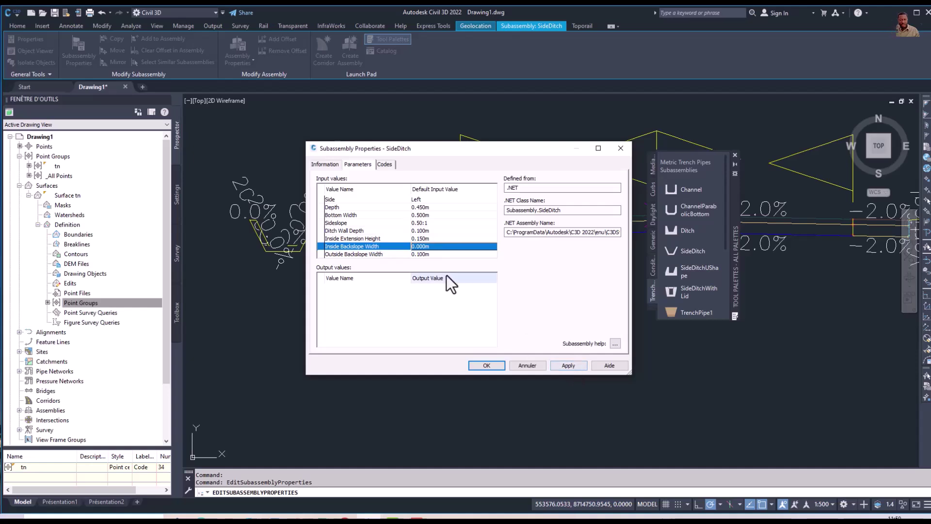
Set the left SideDitch's Outside Backslope Width to 0 m, apply the change and close its subassembly properties
left_click(433, 254)
left_click(433, 254)
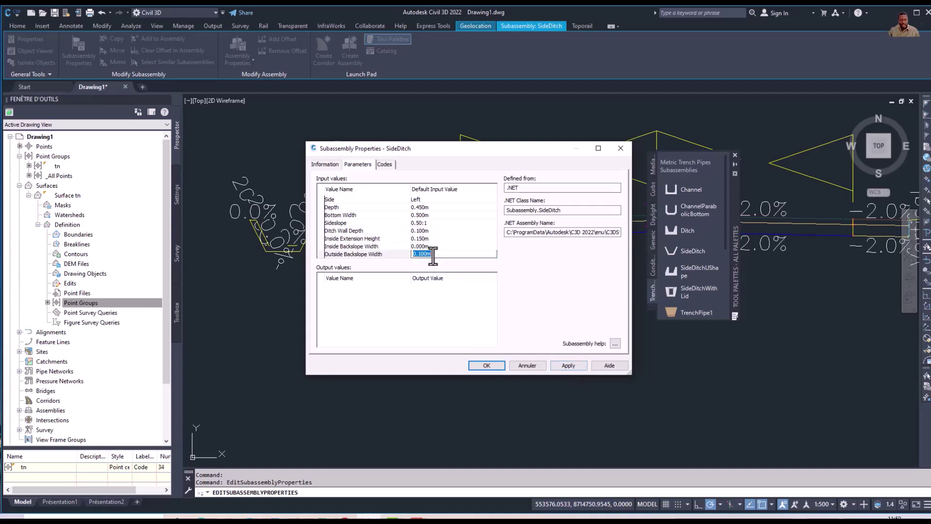
left_click_drag(433, 256, 395, 252)
type("0")
key("Return")
double_click(429, 246)
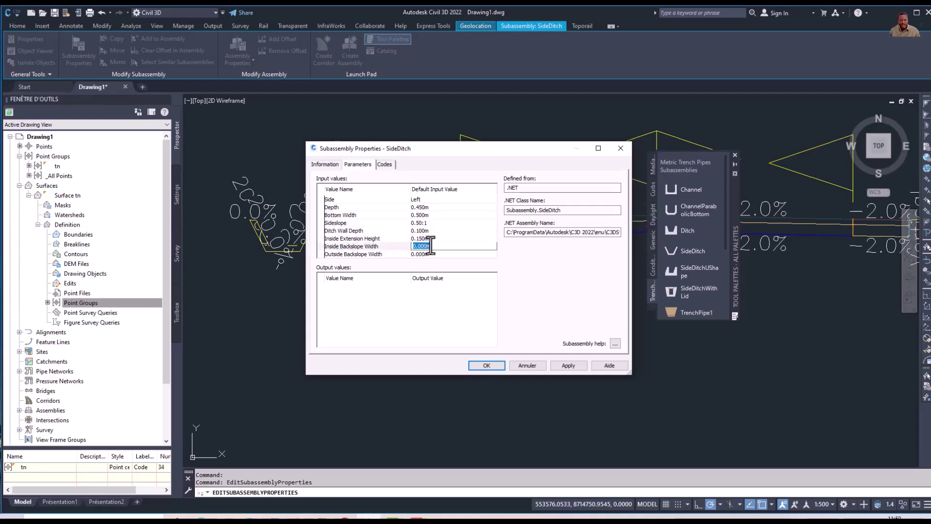
key("Return")
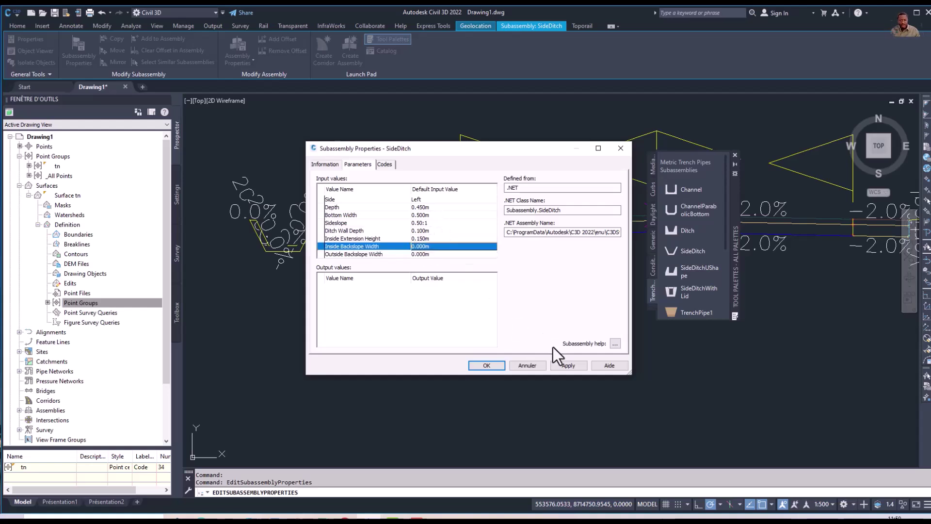
left_click(568, 366)
left_click(496, 366)
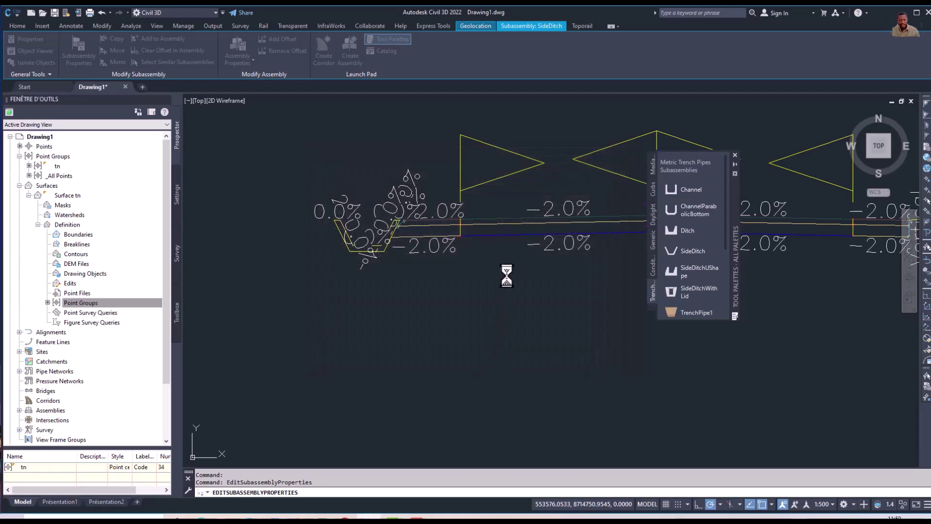
Open the right SideDitch's subassembly parameters and set its Inside Backslope Width to 0 m
scroll(506, 275, "down", 2)
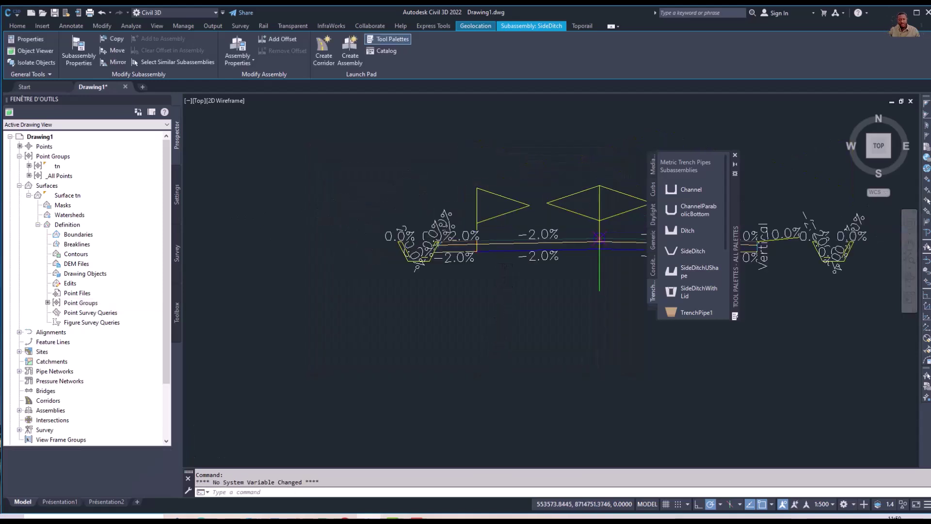
mouse_move(505, 264)
middle_mouse_down()
mouse_move(434, 260)
mouse_move(245, 299)
middle_mouse_up()
key("Escape")
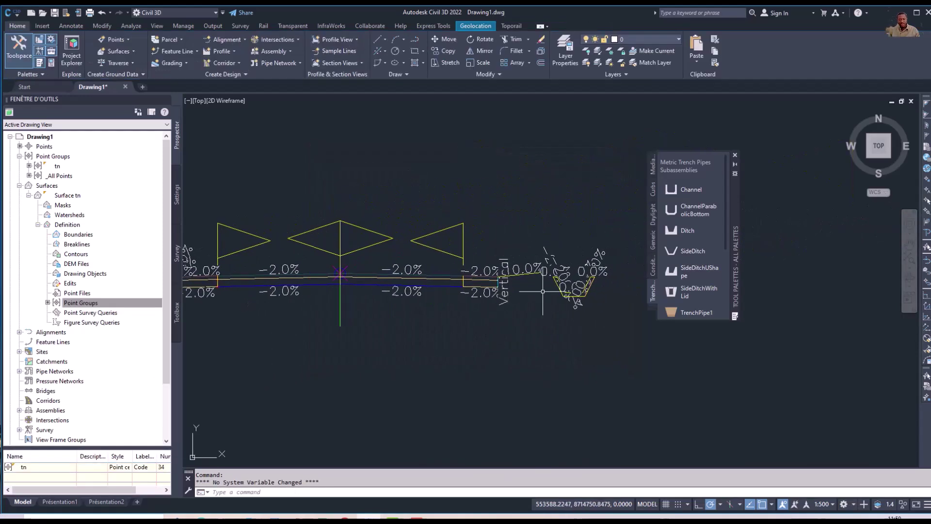
scroll(542, 291, "up", 3)
left_click(560, 282)
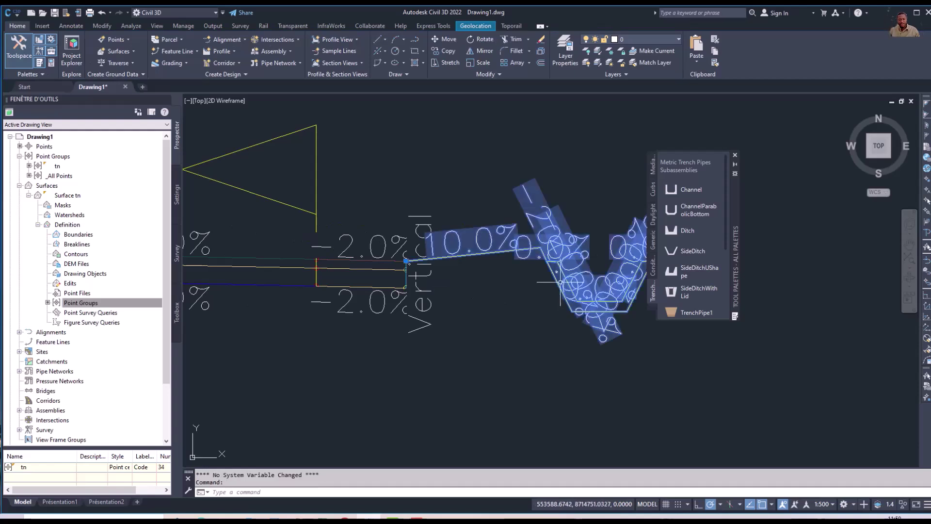
right_click(560, 280)
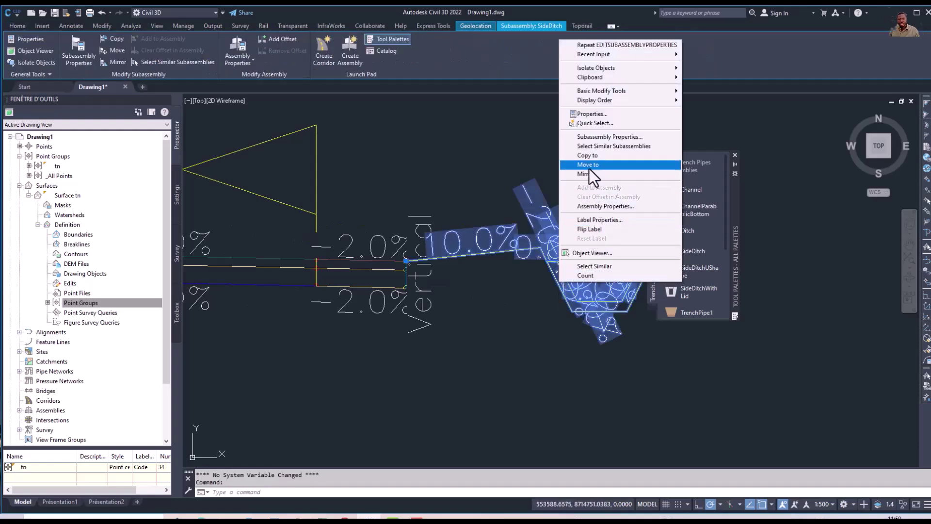
left_click(598, 137)
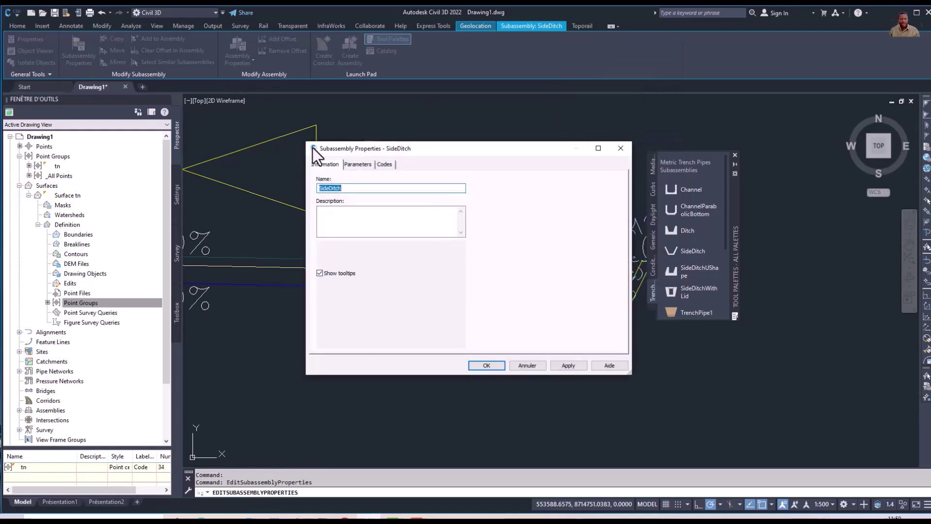
left_click(357, 164)
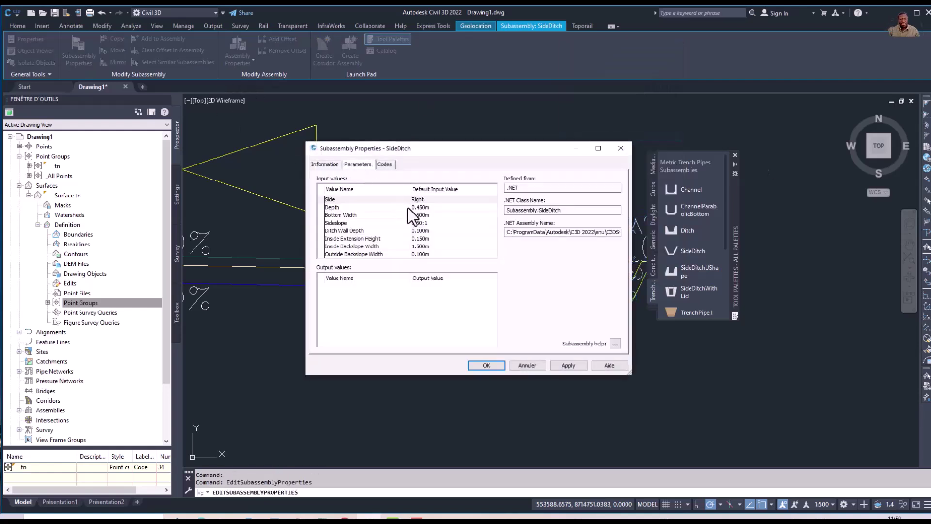
double_click(429, 244)
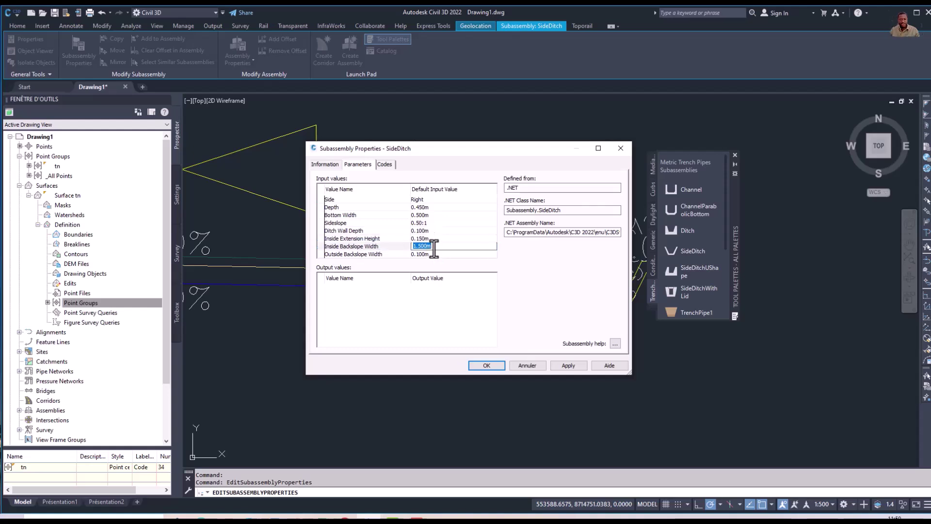
Set the right SideDitch's Outside Backslope Width to 0 m, apply the change, close its properties and deselect it
left_click(433, 253)
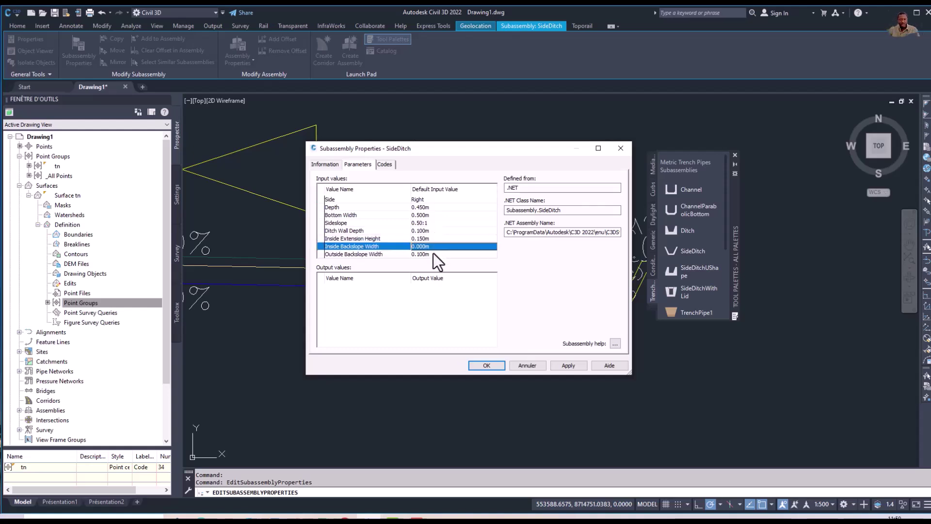
left_click(432, 253)
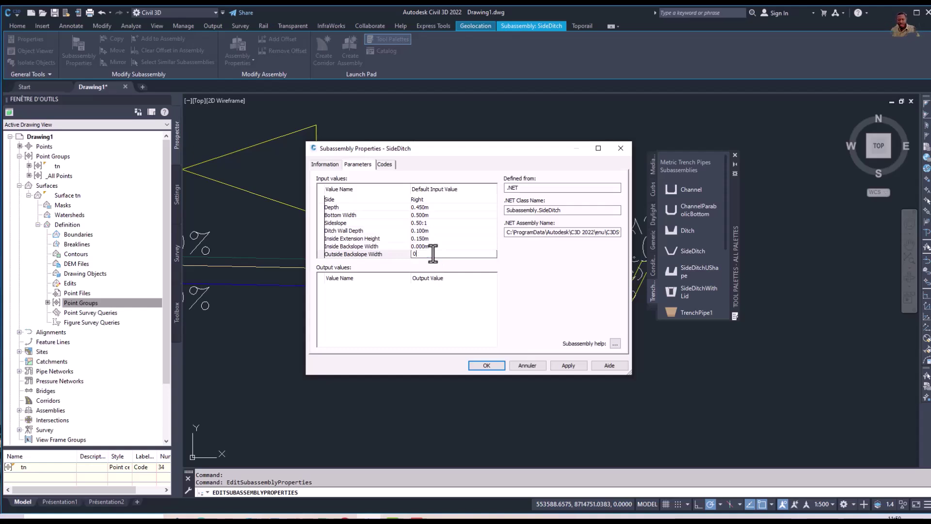
type("0")
left_click(563, 367)
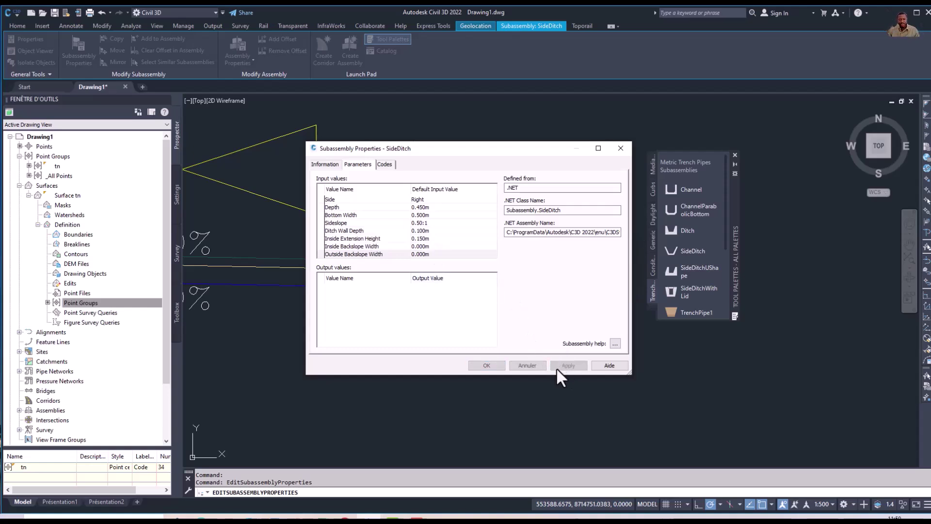
left_click(484, 363)
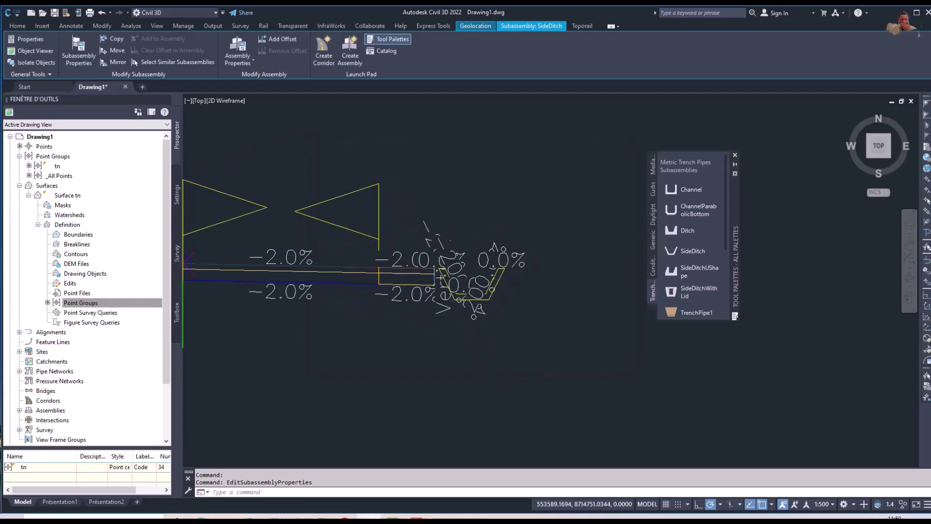
key("Escape")
Start a new corridor from the finished cross-section and name it Projet 3D UNH
scroll(449, 290, "down", 5)
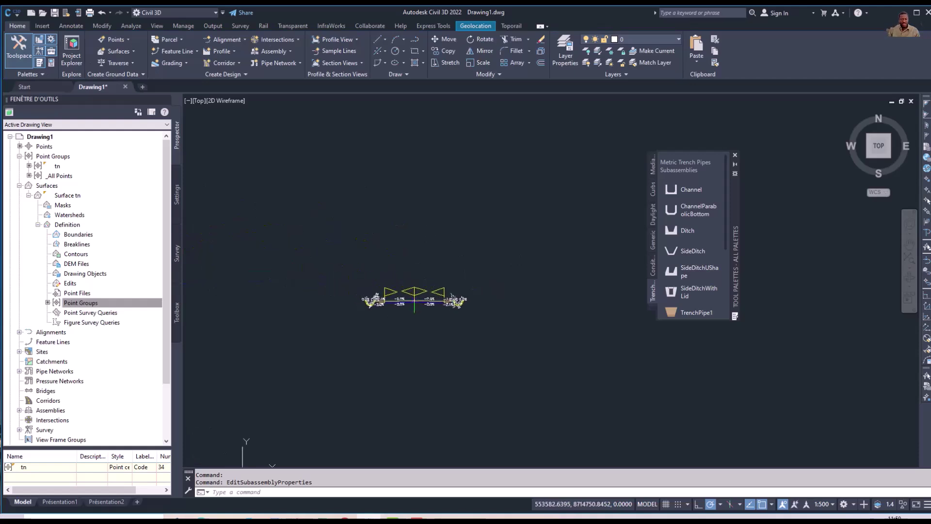
scroll(409, 289, "up", 6)
middle_click_drag(404, 288, 410, 281)
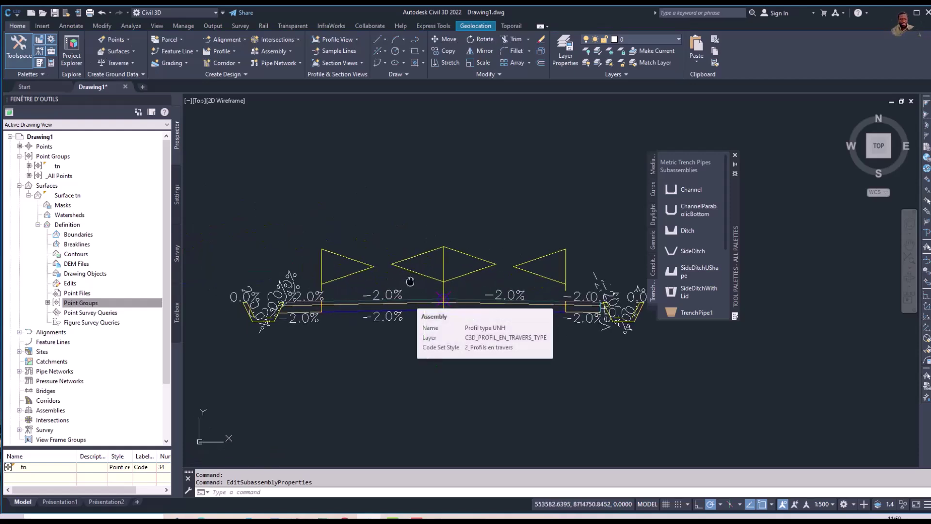
key("Escape")
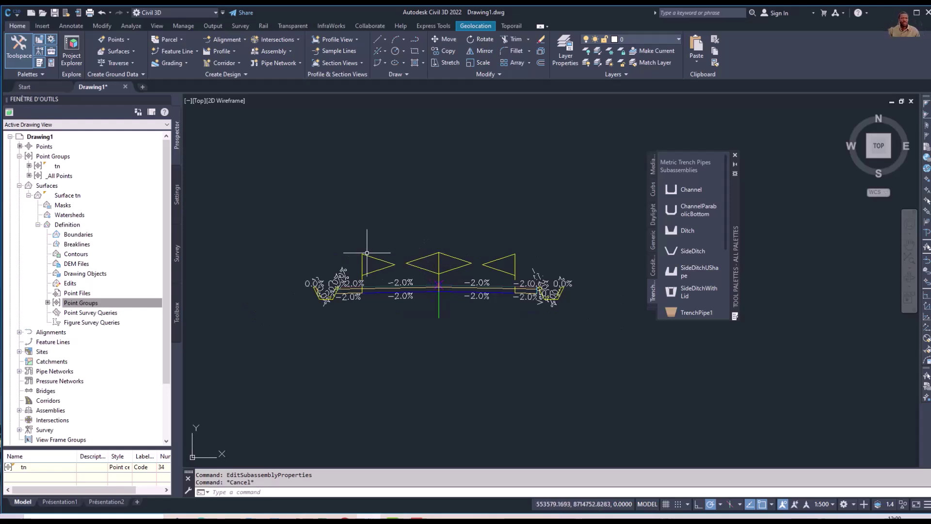
left_click(239, 63)
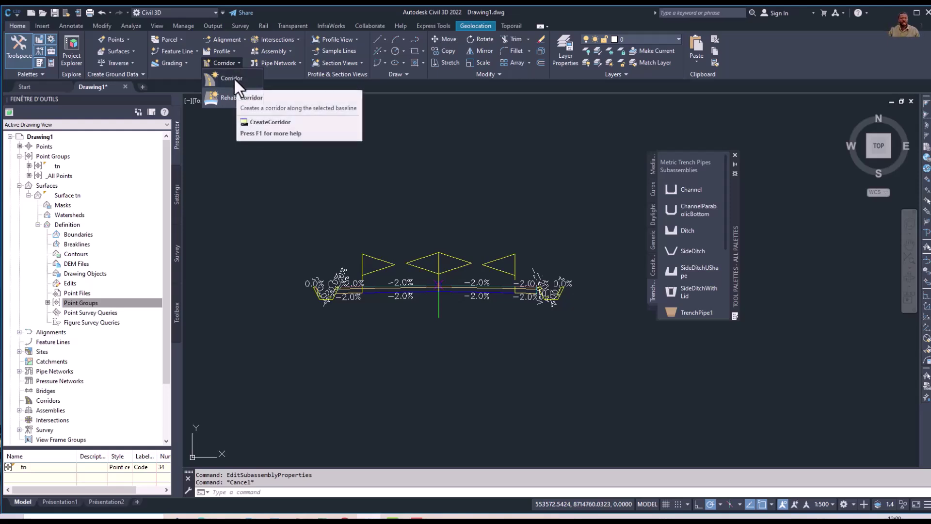
left_click(234, 78)
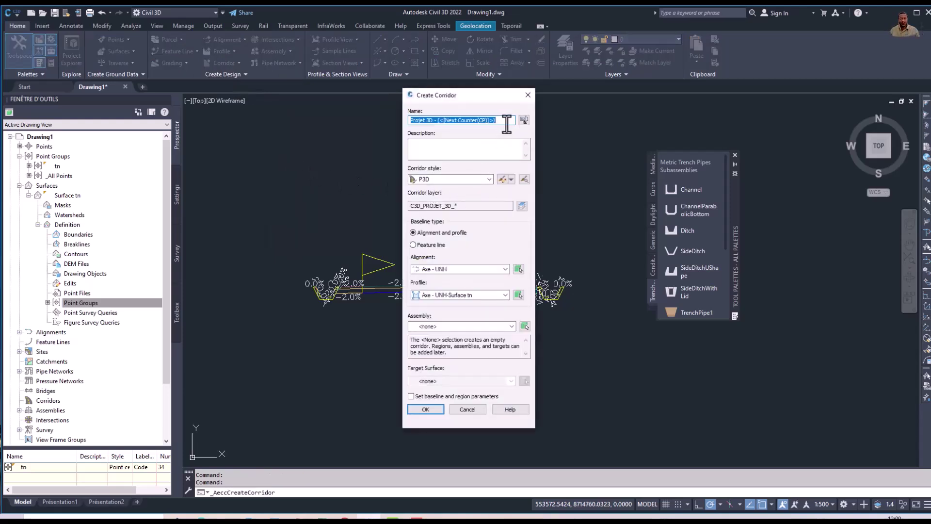
left_click_drag(499, 120, 431, 120)
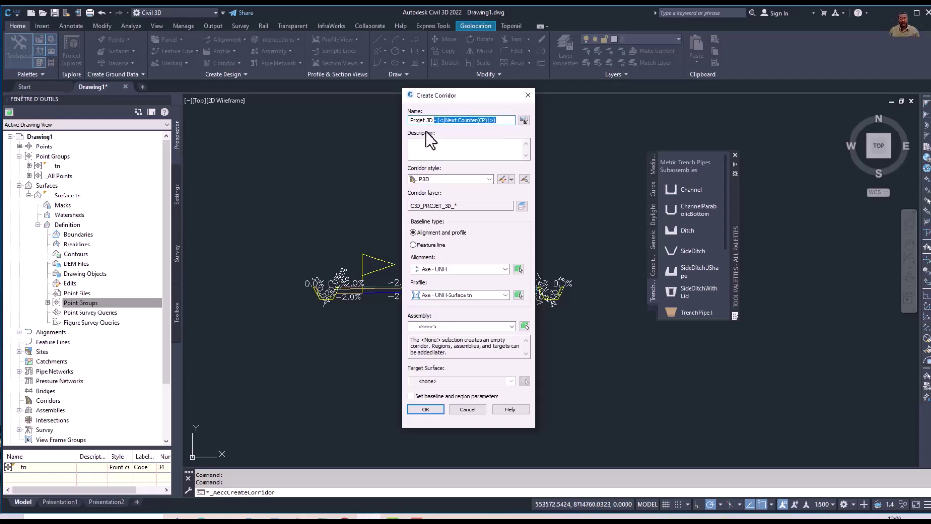
key("BackSpace")
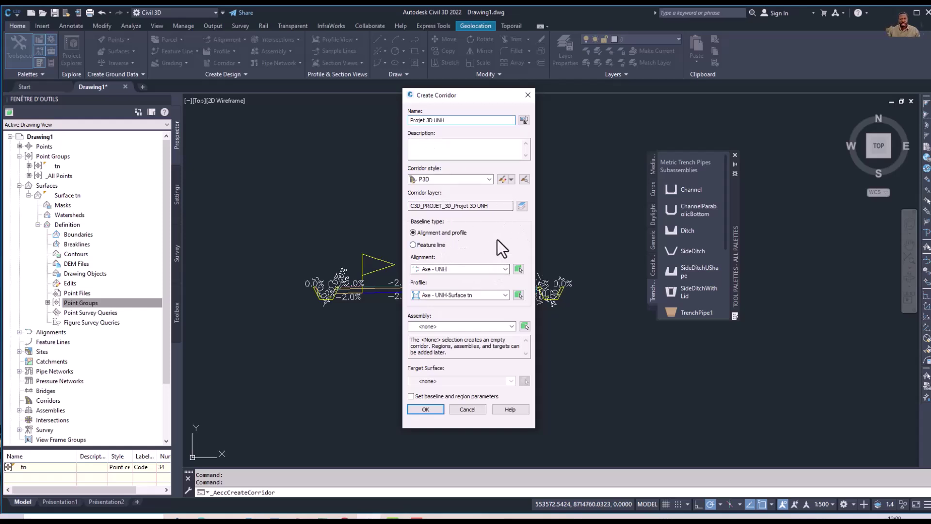
Keep Axe - UNH as the corridor's baseline alignment and set its profile to LIGNE ROUGE
left_click(505, 269)
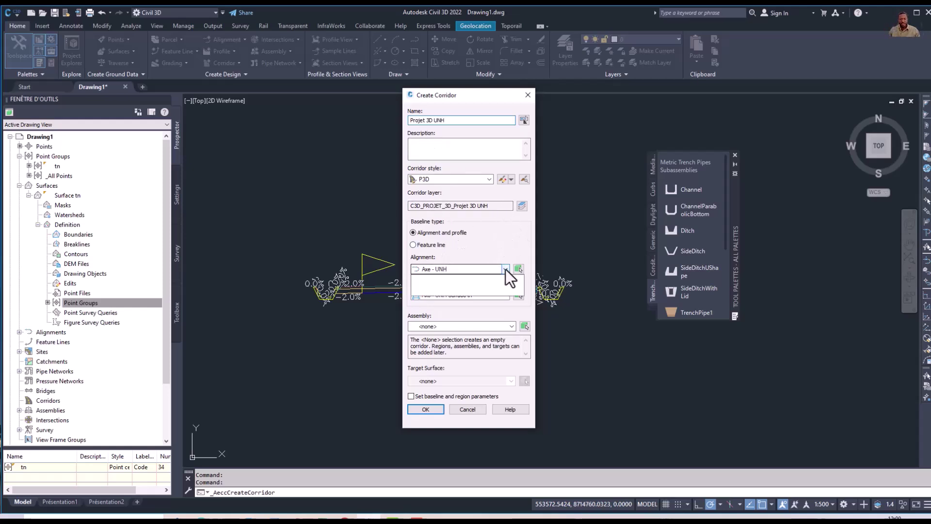
left_click(505, 269)
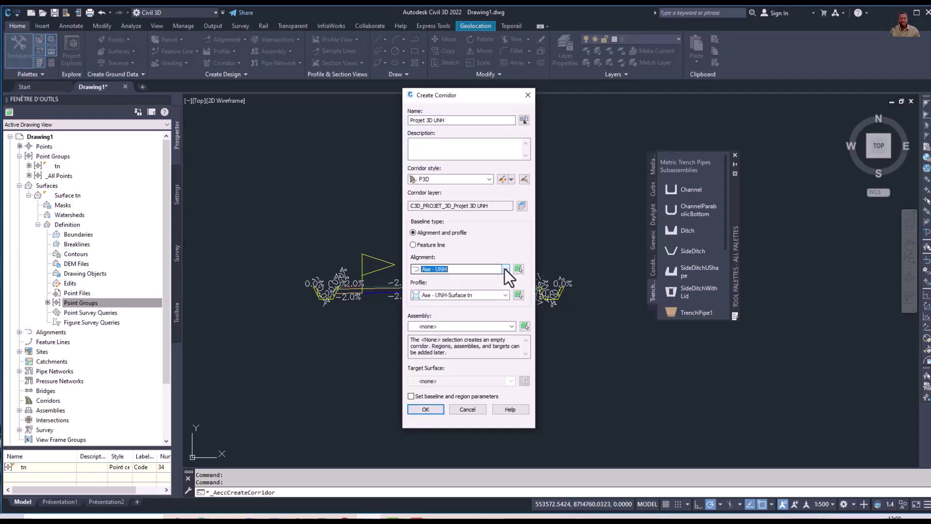
left_click(504, 295)
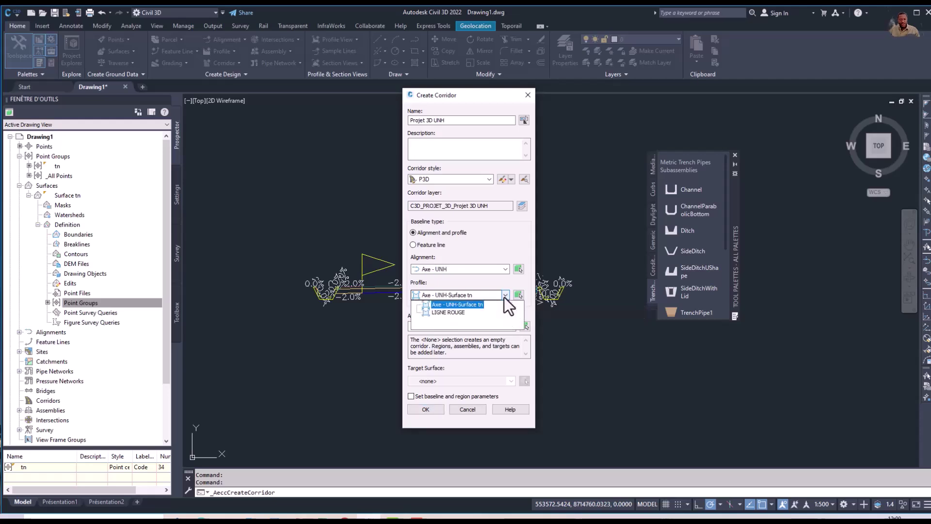
left_click(454, 312)
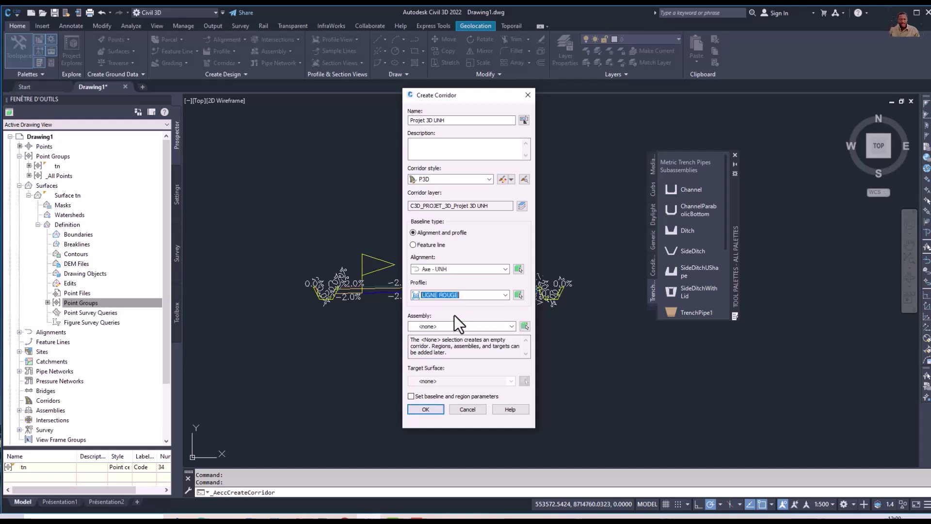
Assign the Profil type UNH assembly to the corridor and set Surface tn as its target surface
left_click(512, 326)
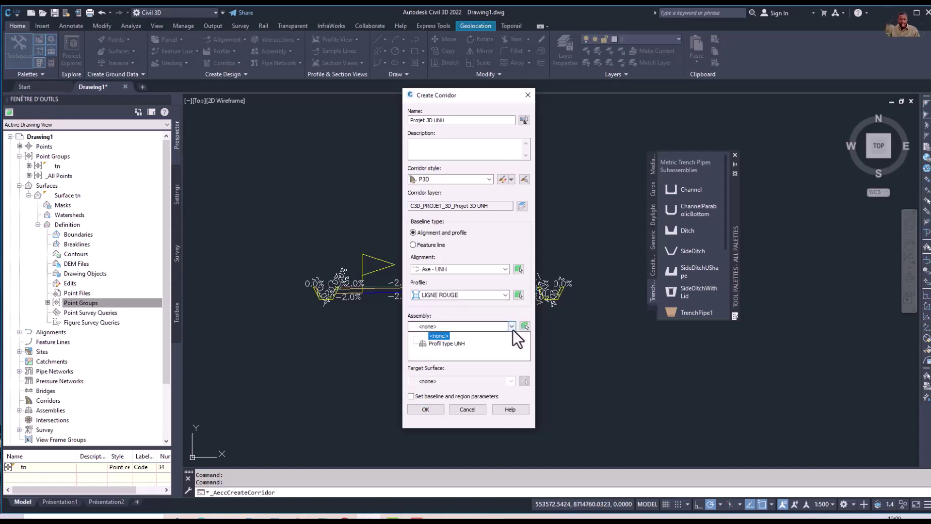
left_click(451, 343)
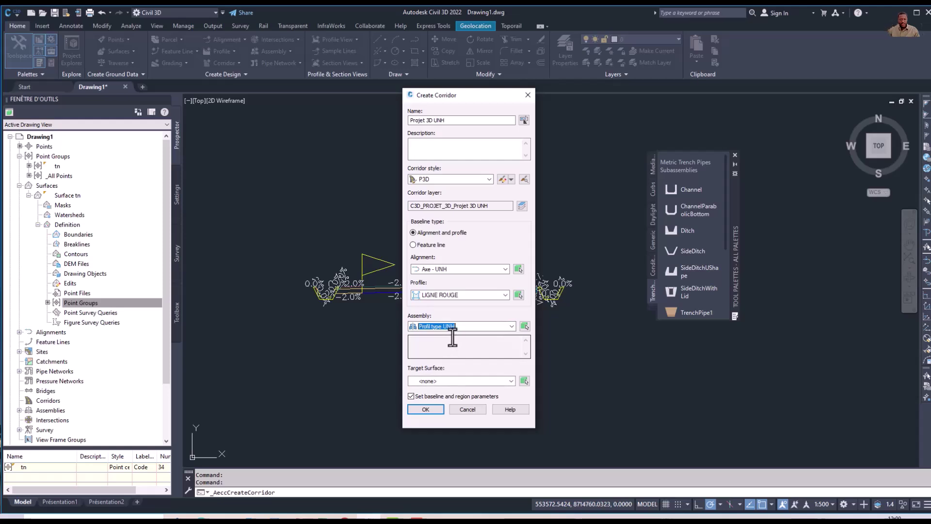
left_click(512, 382)
left_click(444, 398)
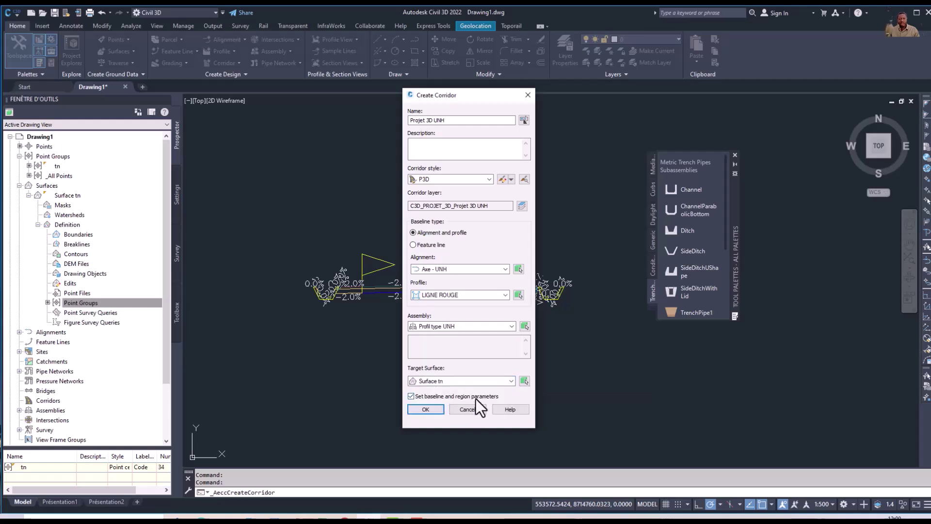
Create the corridor, applying its baseline and region parameters with geometry locking and rebuilding it
left_click(432, 412)
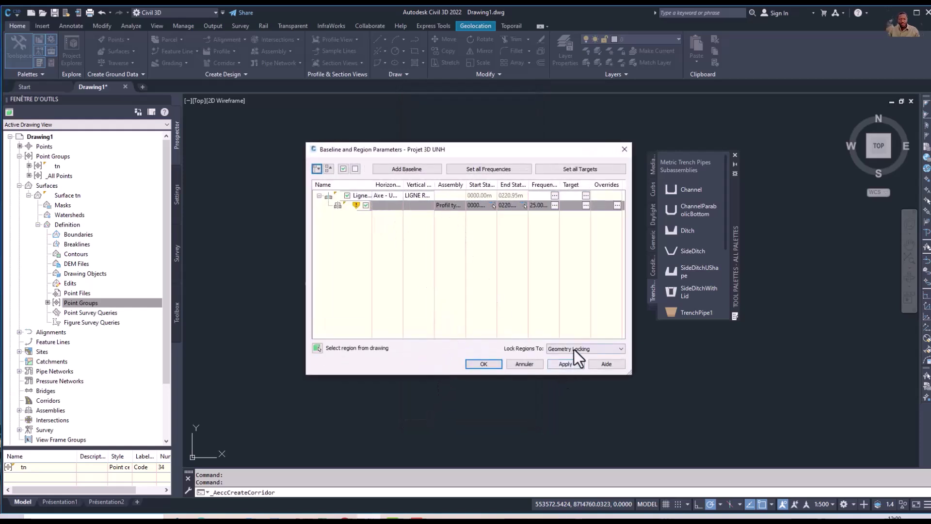
left_click(562, 363)
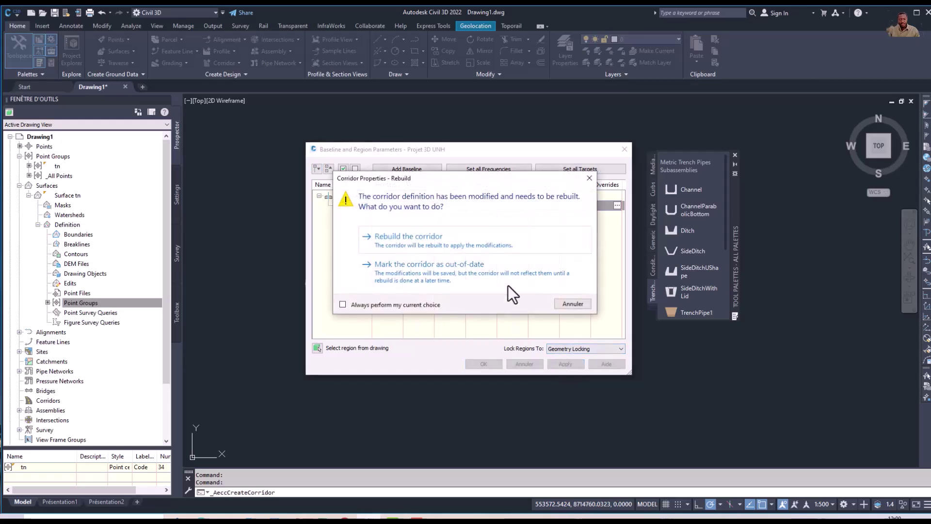
left_click(458, 245)
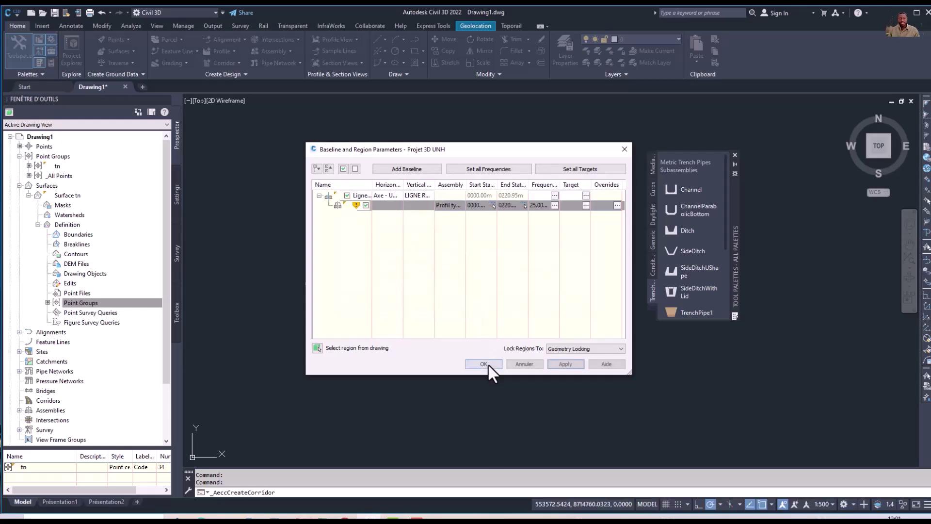
left_click(484, 364)
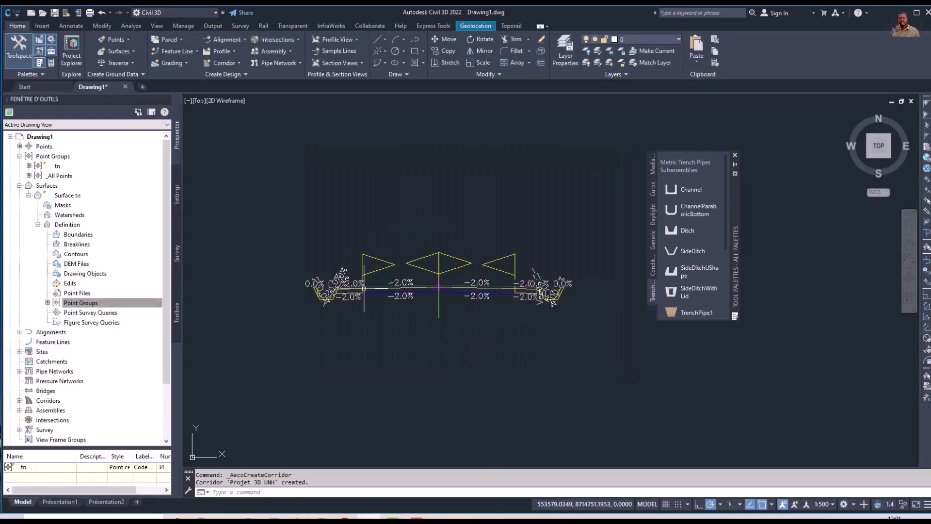
Examine the new corridor in plan along the whole alignment, from its start station to its end
scroll(444, 285, "down", 10)
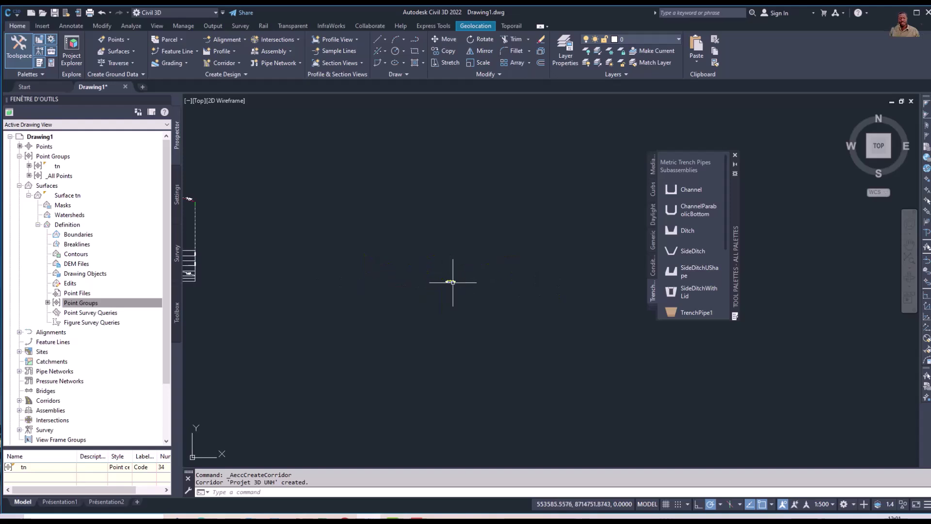
scroll(450, 287, "up", 3)
scroll(446, 270, "down", 3)
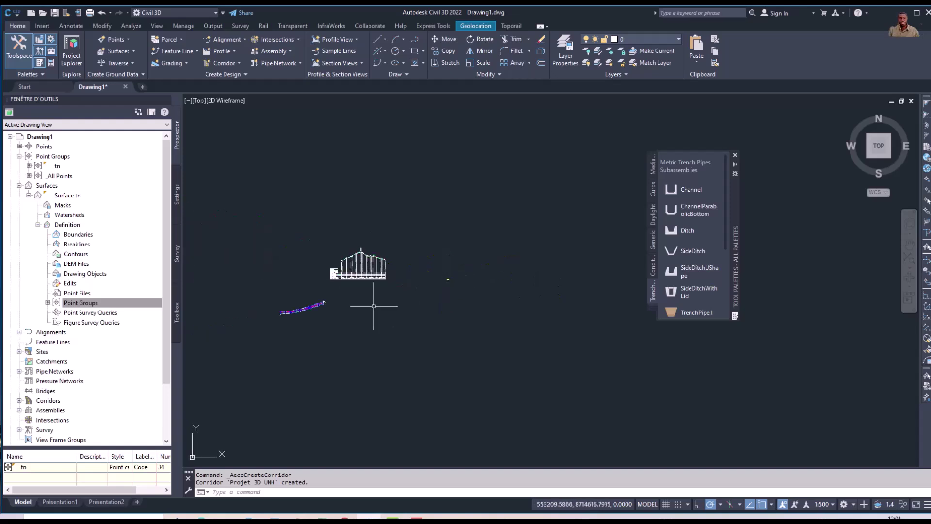
scroll(298, 310, "up", 4)
scroll(299, 310, "up", 8)
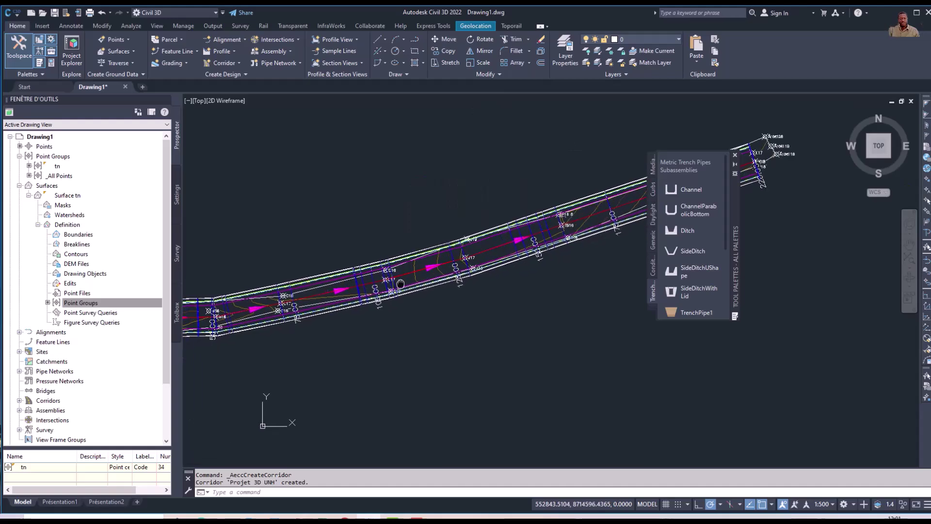
scroll(431, 275, "down", 4)
middle_click_drag(315, 299, 364, 280)
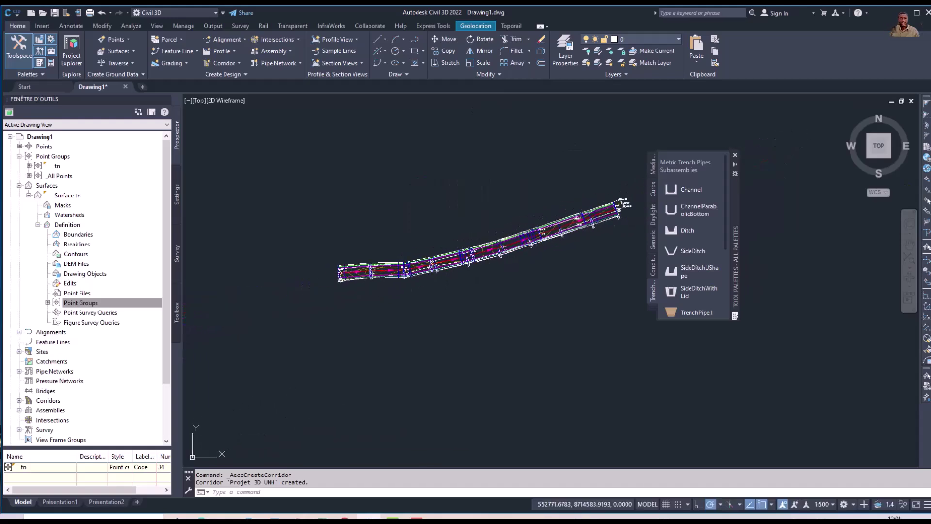
scroll(364, 280, "up", 4)
scroll(362, 269, "up", 2)
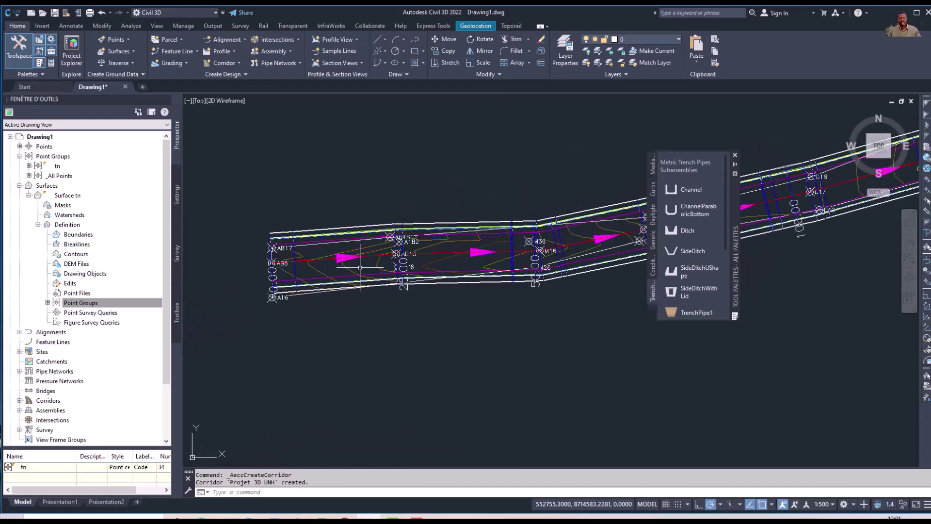
key("Escape")
scroll(353, 264, "down", 2)
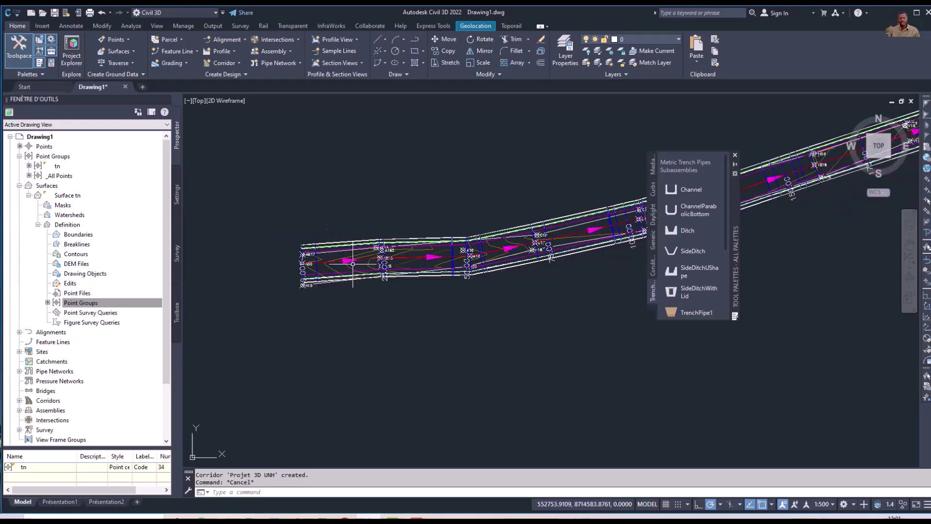
scroll(352, 264, "down", 3)
middle_click_drag(422, 260, 417, 264)
scroll(416, 264, "up", 4)
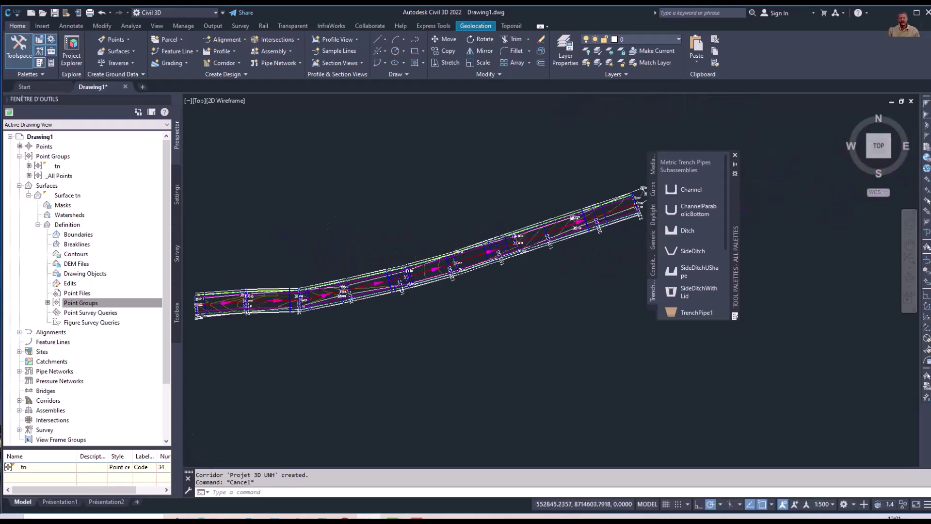
scroll(433, 272, "up", 3)
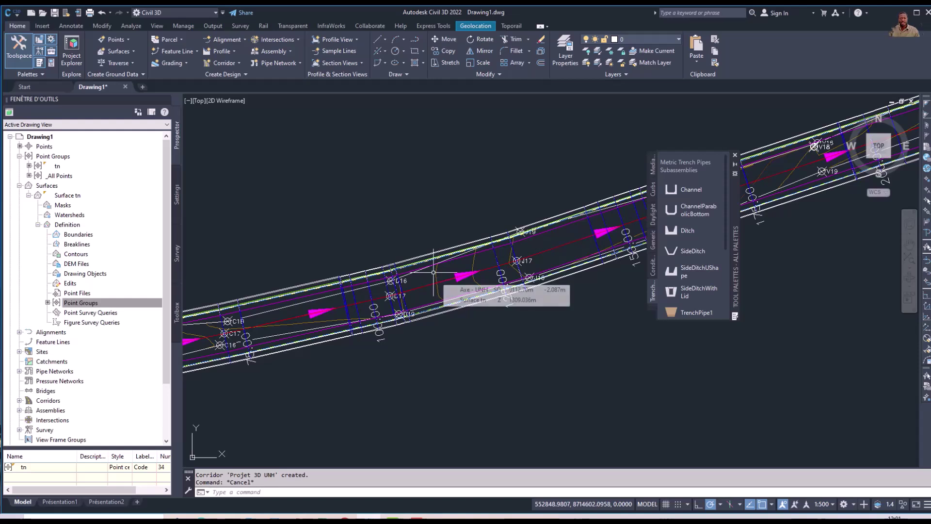
left_click(433, 271)
left_click(436, 271)
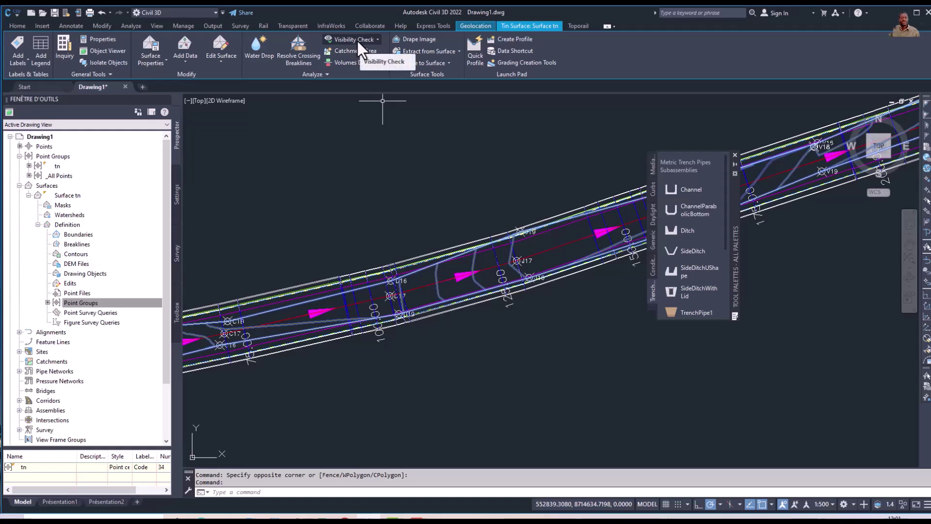
left_click(357, 39)
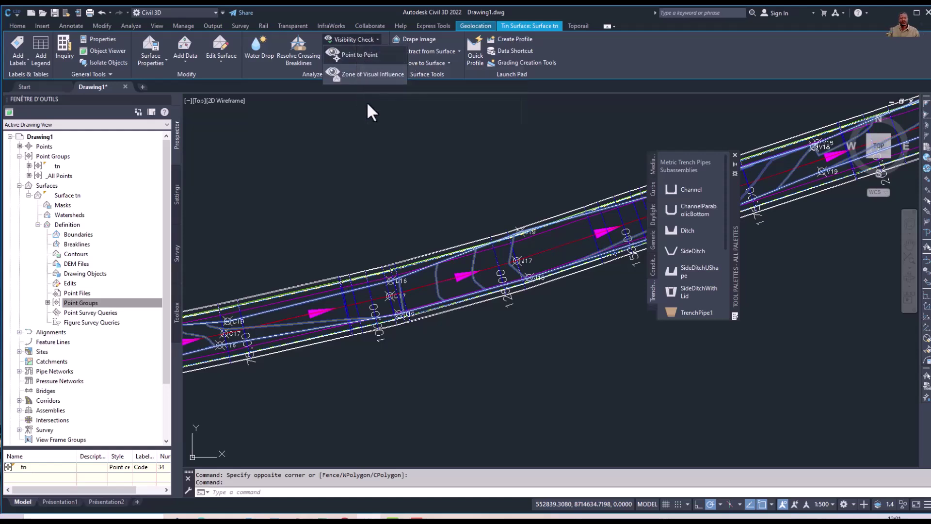
left_click(596, 53)
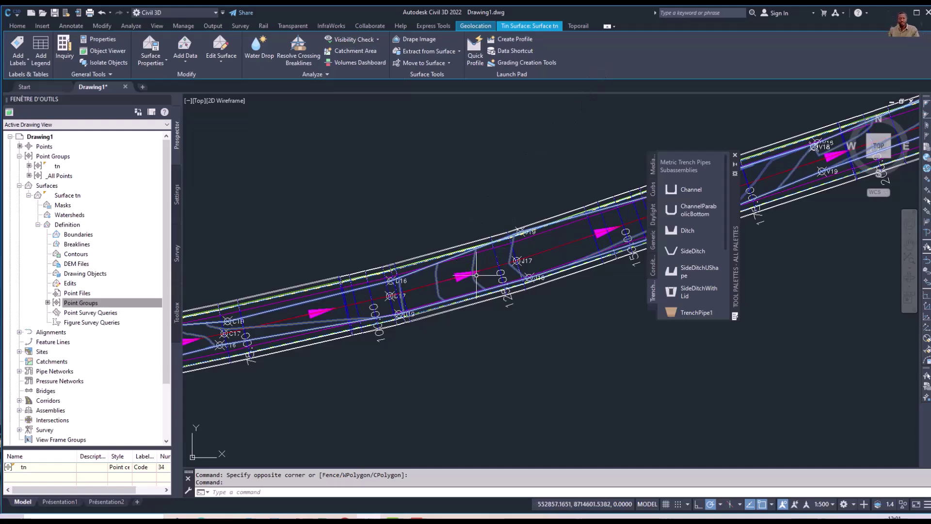
key("Return")
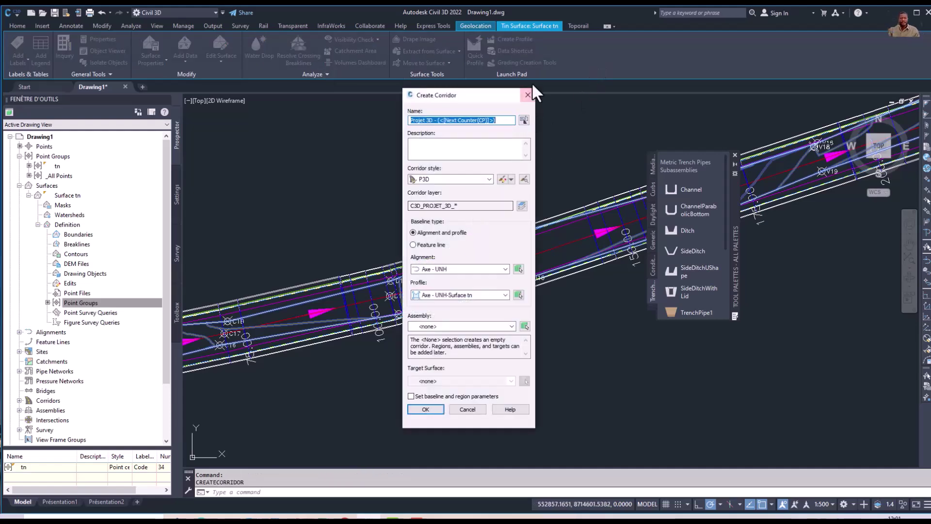
left_click(527, 96)
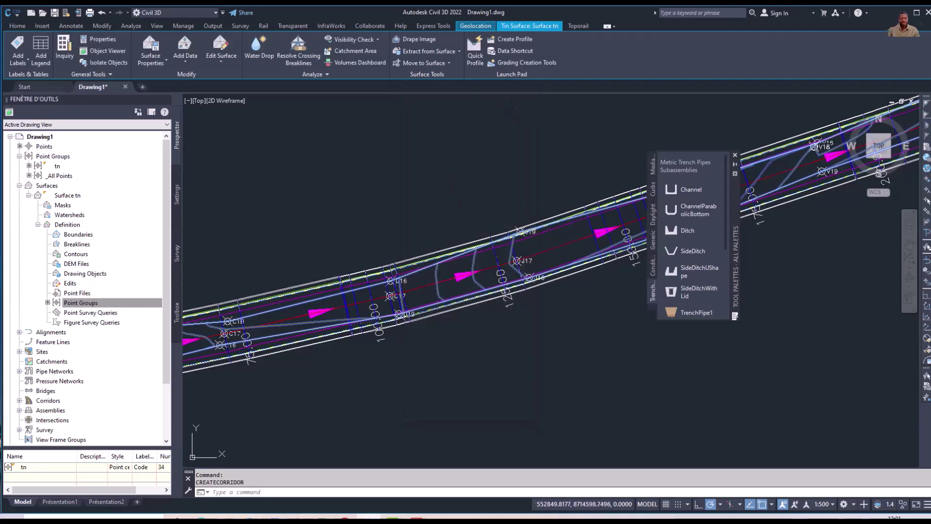
key("Escape")
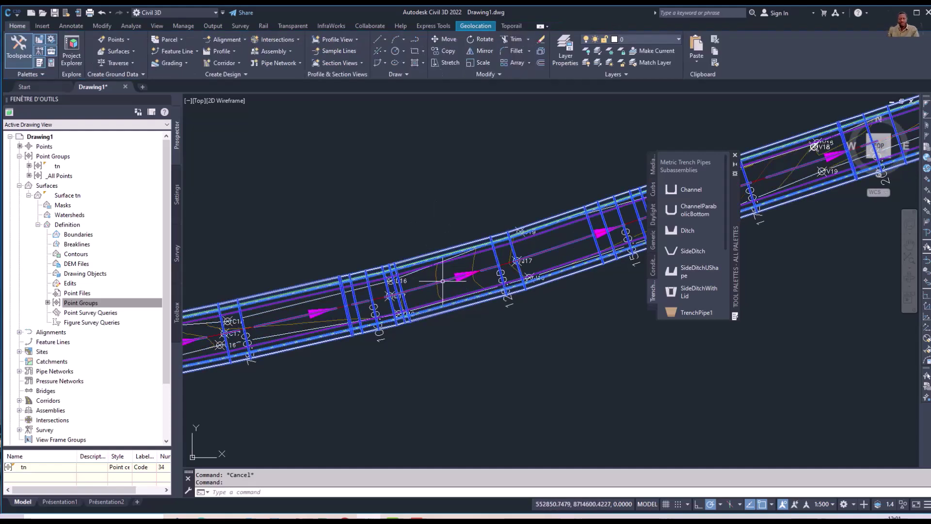
Select the Projet 3D UNH corridor and open its Sight Distance Check
left_click(443, 281)
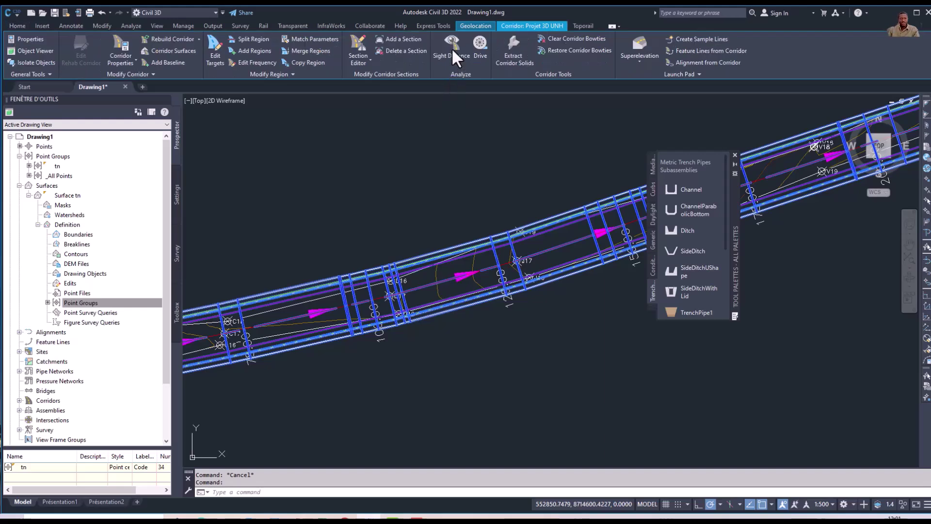
key("Return")
left_click(528, 95)
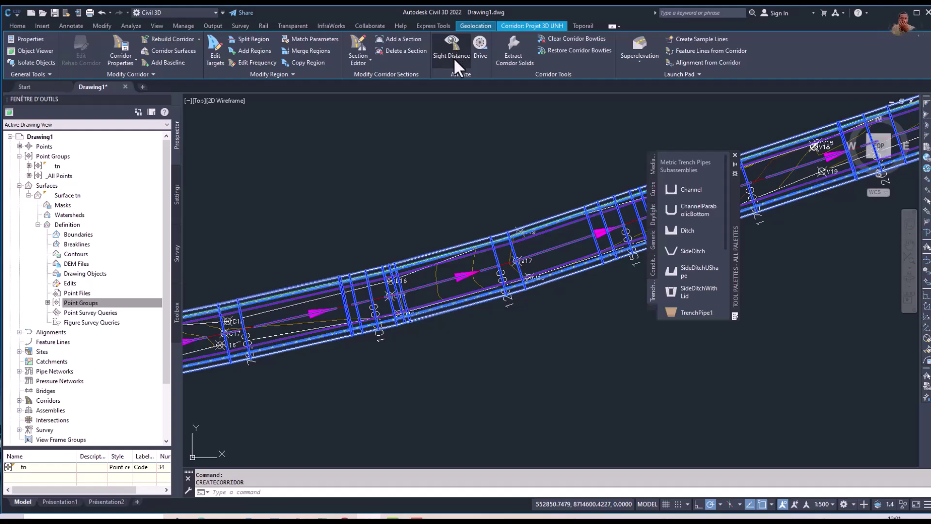
left_click(454, 68)
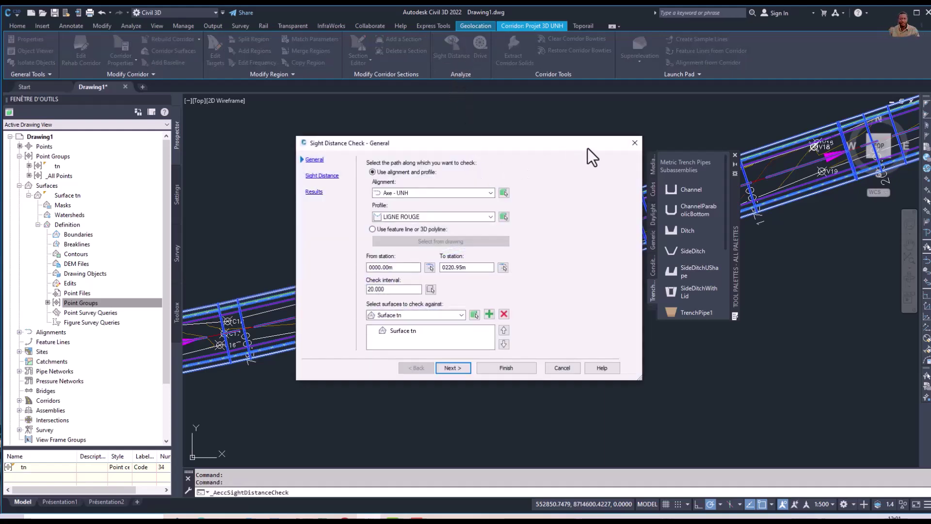
Close the sight distance check and play a Drive along the corridor's Bord de chaussée feature line at 64 km/h, closing the drive view at the end
left_click(635, 142)
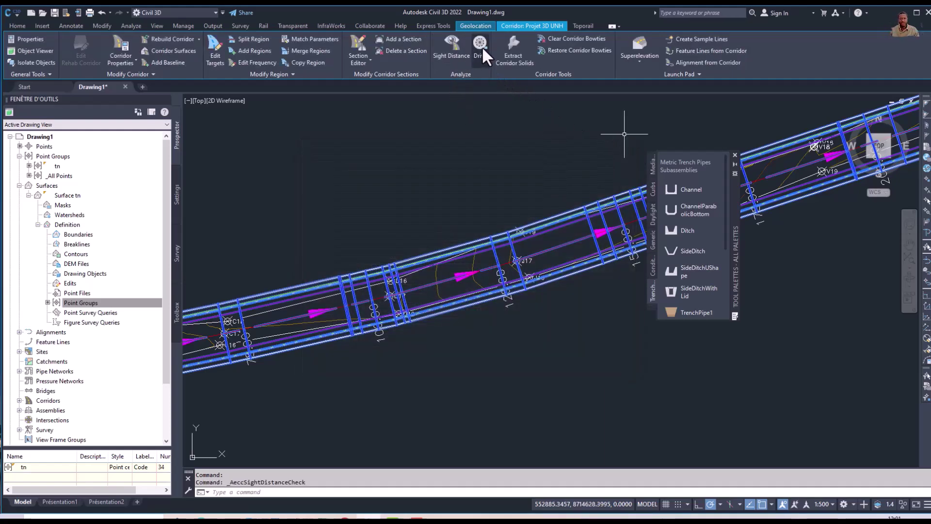
left_click(479, 50)
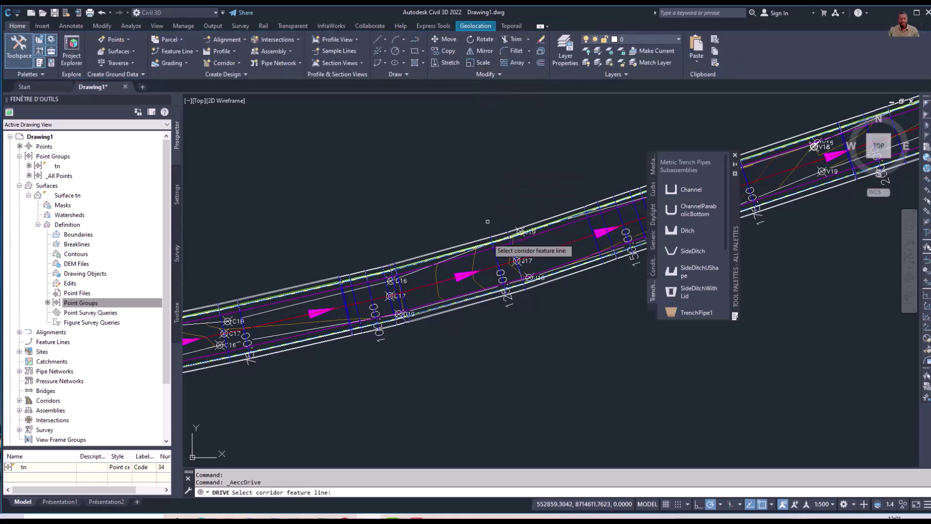
left_click(485, 250)
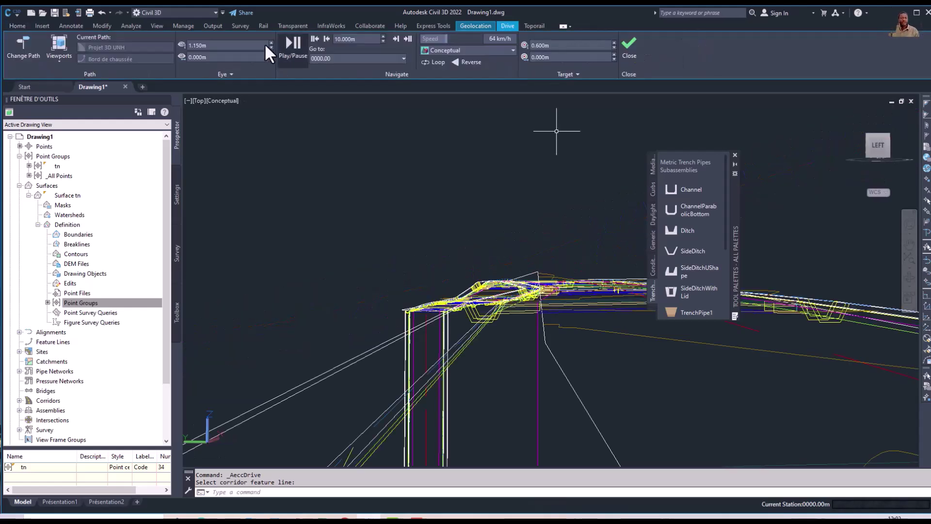
left_click(293, 48)
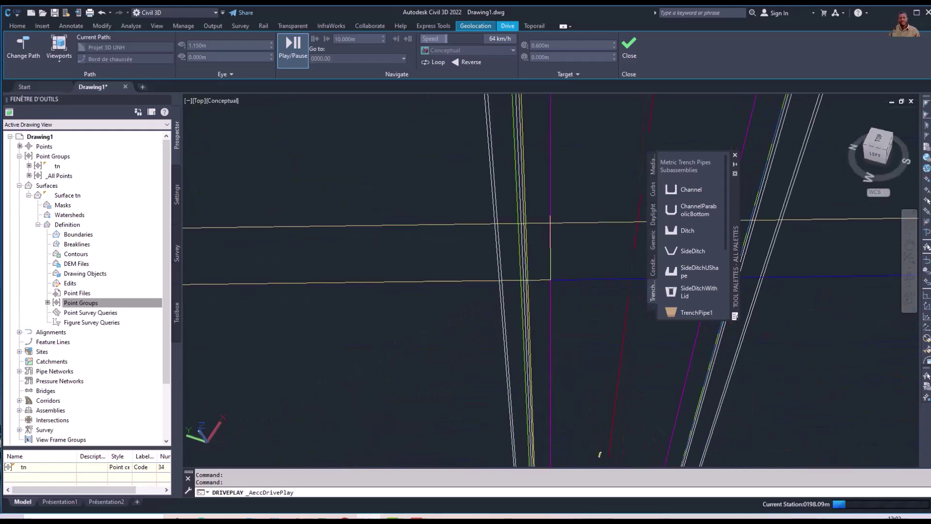
left_click(631, 44)
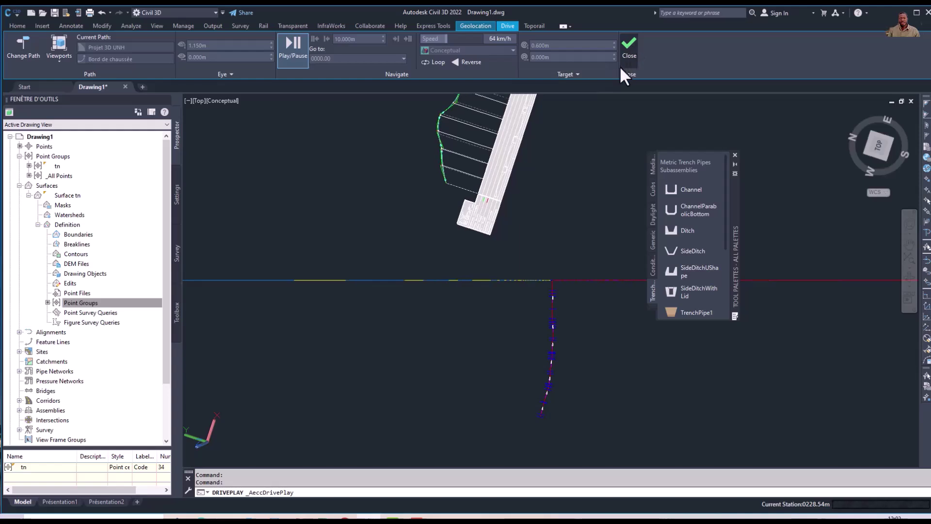
left_click(626, 50)
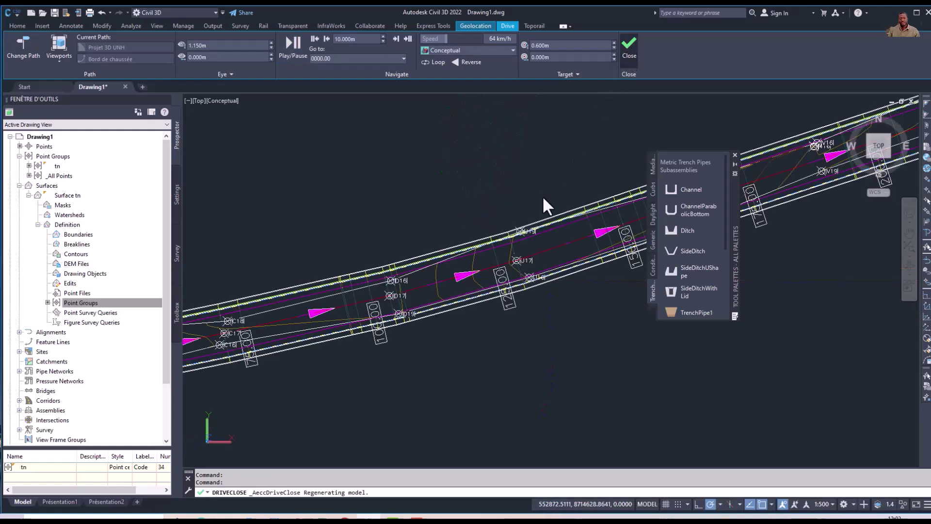
scroll(526, 208, "down", 6)
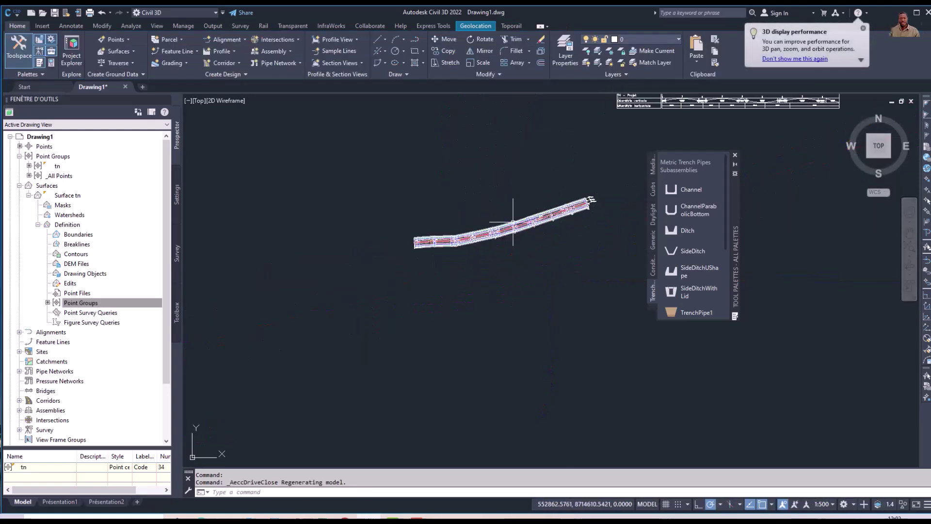
middle_click_drag(524, 211, 428, 294)
scroll(446, 258, "down", 2)
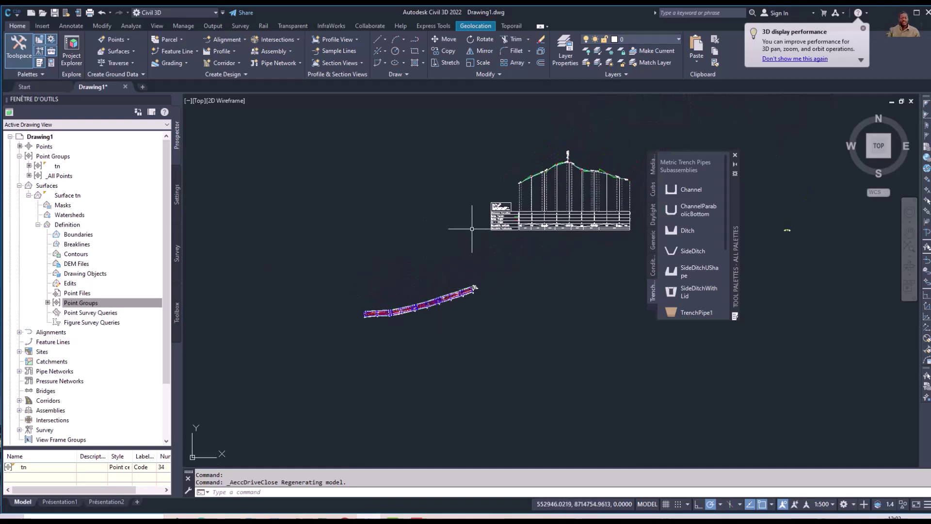
key("Escape")
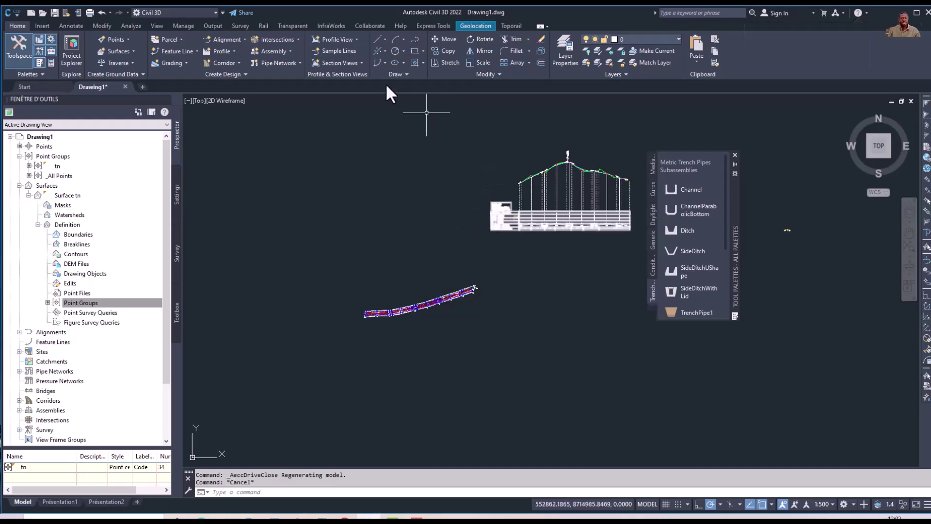
left_click(342, 52)
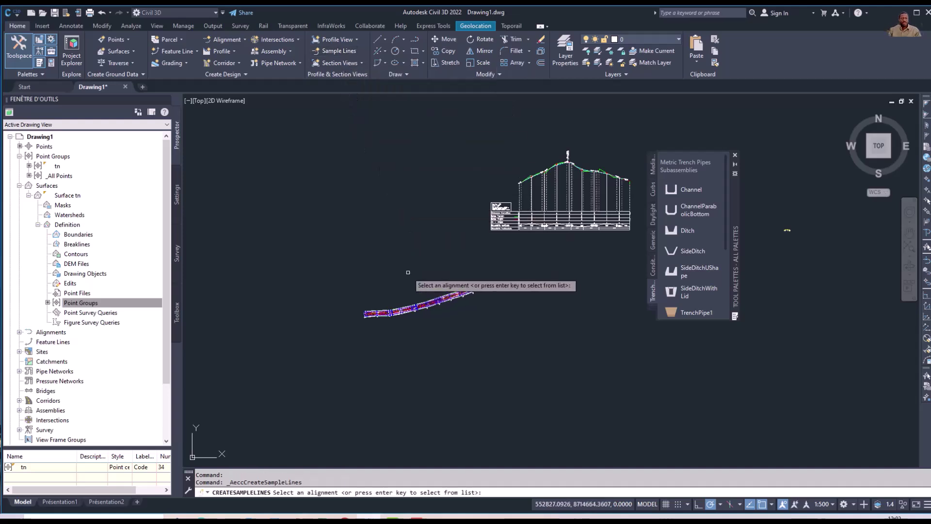
key("Escape")
scroll(426, 293, "up", 8)
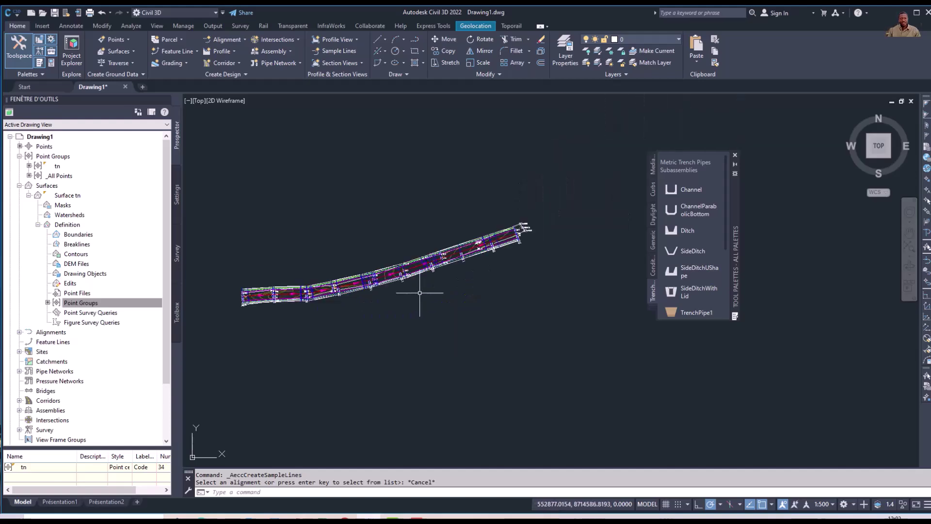
scroll(408, 257, "up", 2)
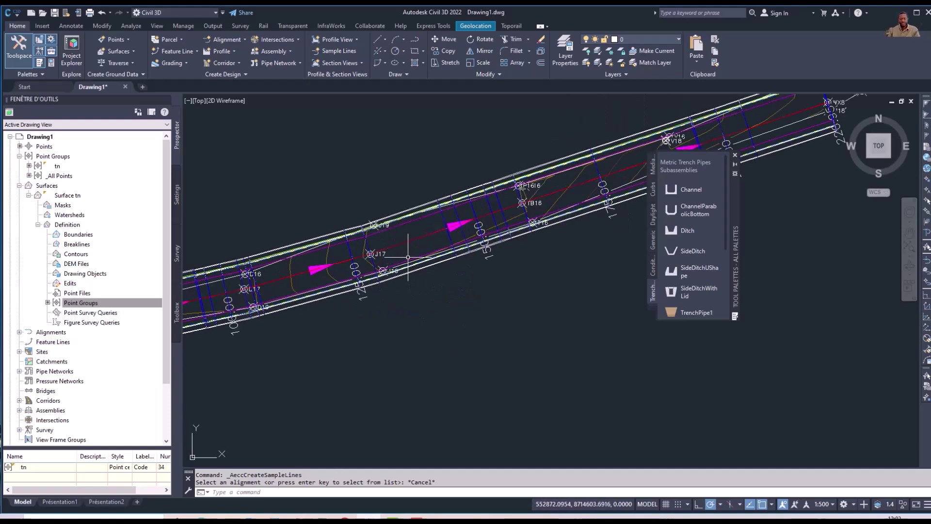
key("Return")
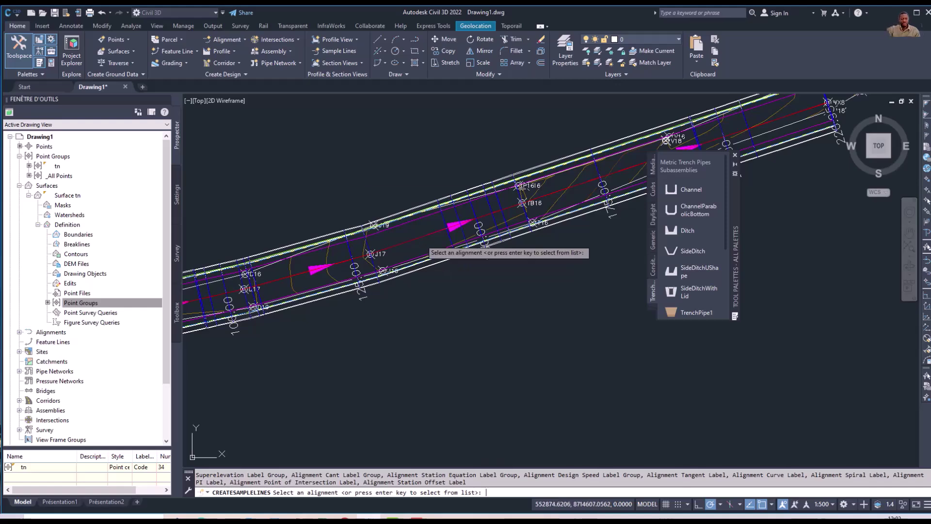
key("Return")
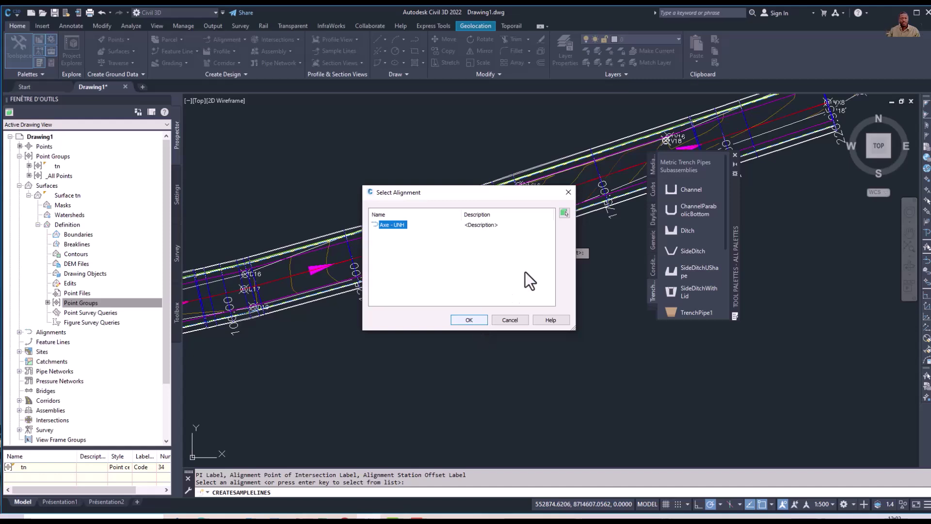
left_click(569, 192)
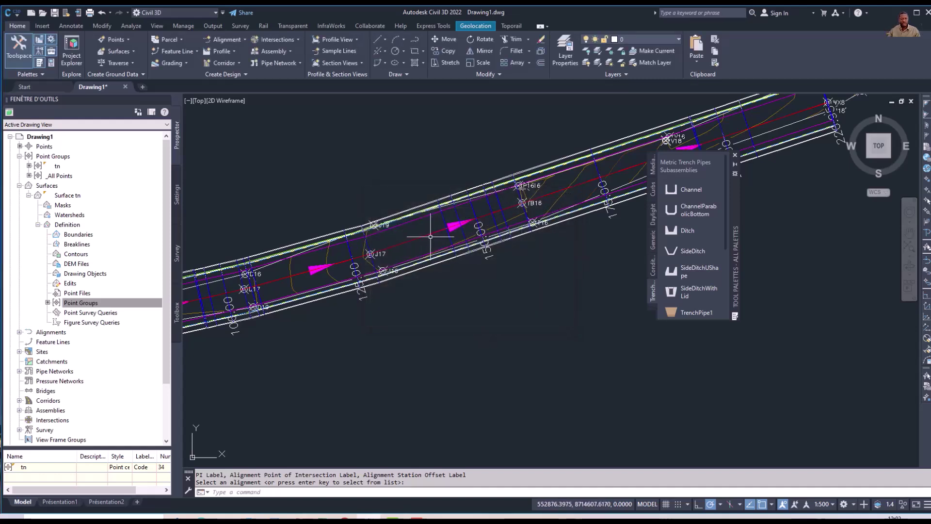
Select the Projet 3D UNH corridor, check its P3D corridor style without editing it, and open the corridor properties
left_click(421, 216)
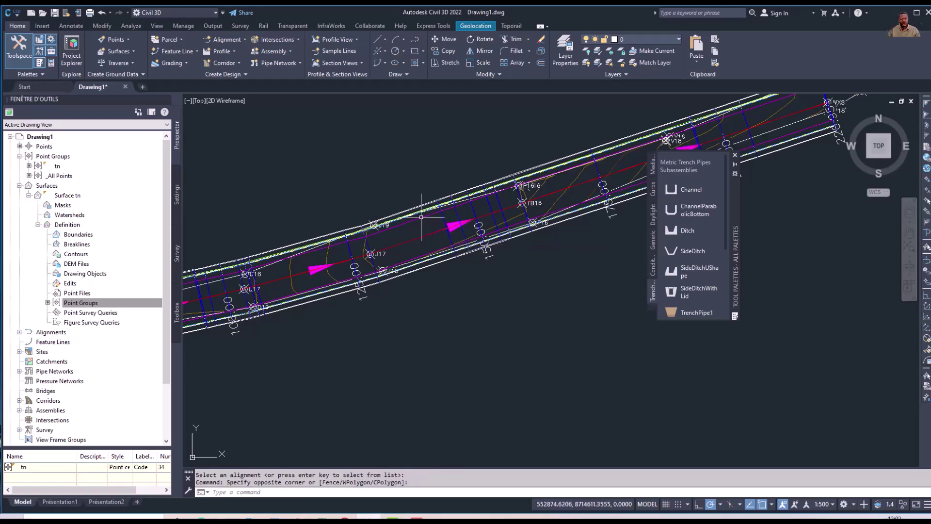
key("Escape")
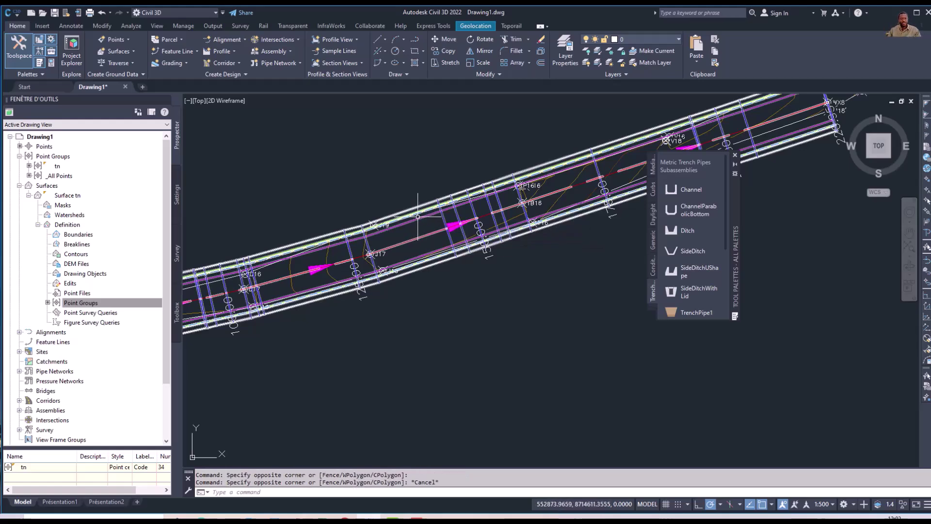
left_click(417, 217)
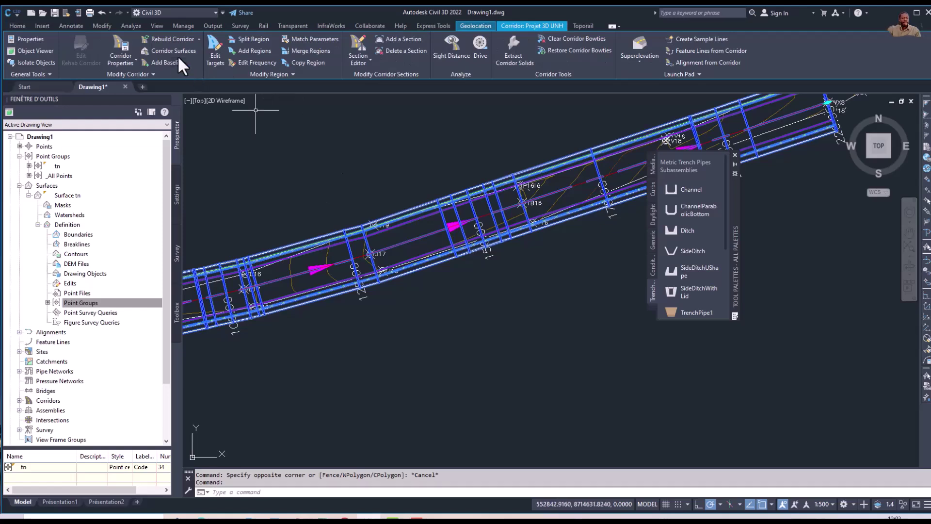
left_click(124, 59)
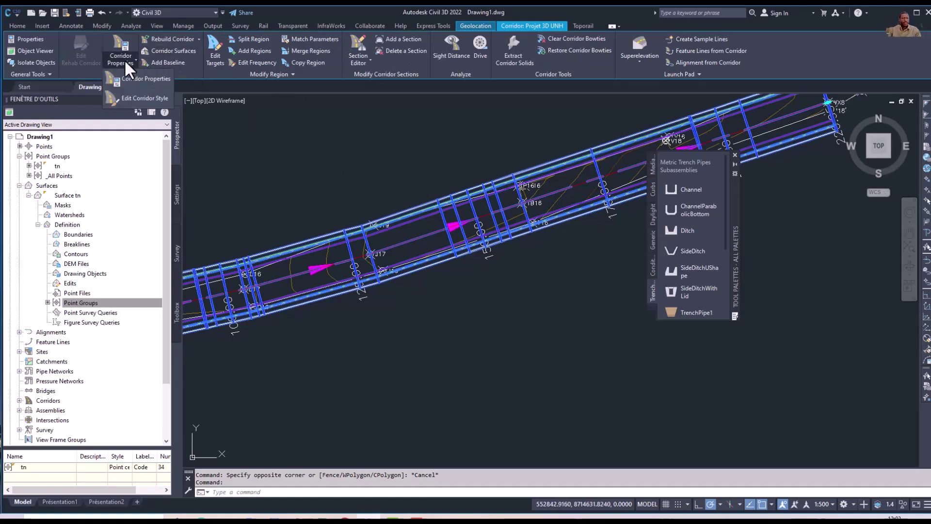
left_click(132, 96)
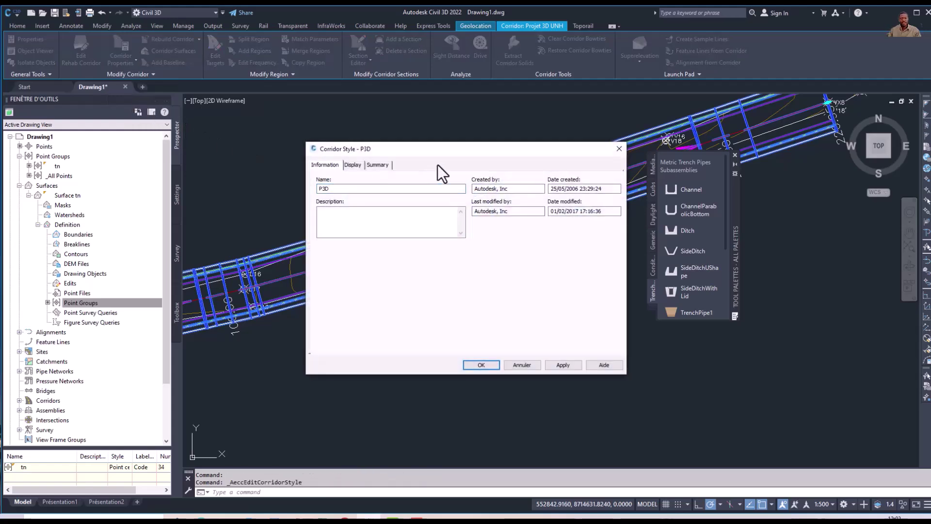
left_click(619, 148)
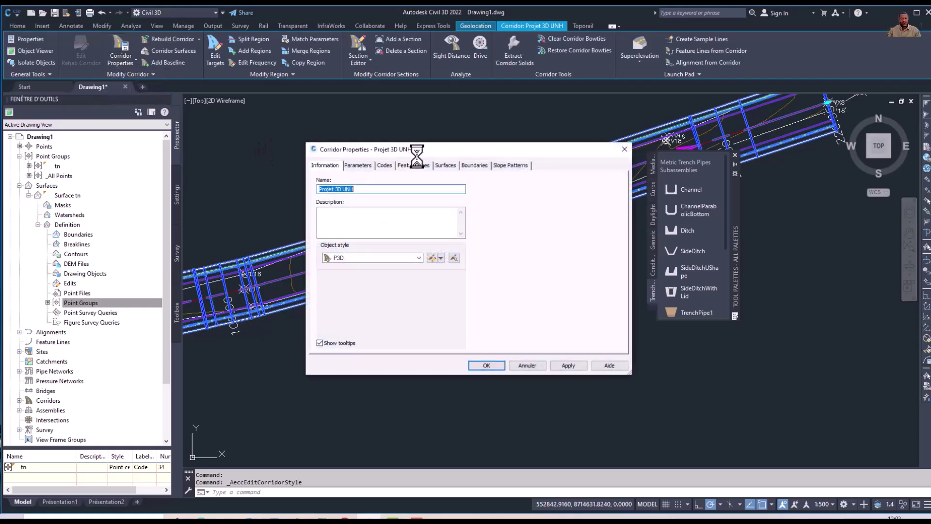
Create corridor surface SUP with Top Links overhang correction and add the Projet link code to it as breaklines
left_click(443, 166)
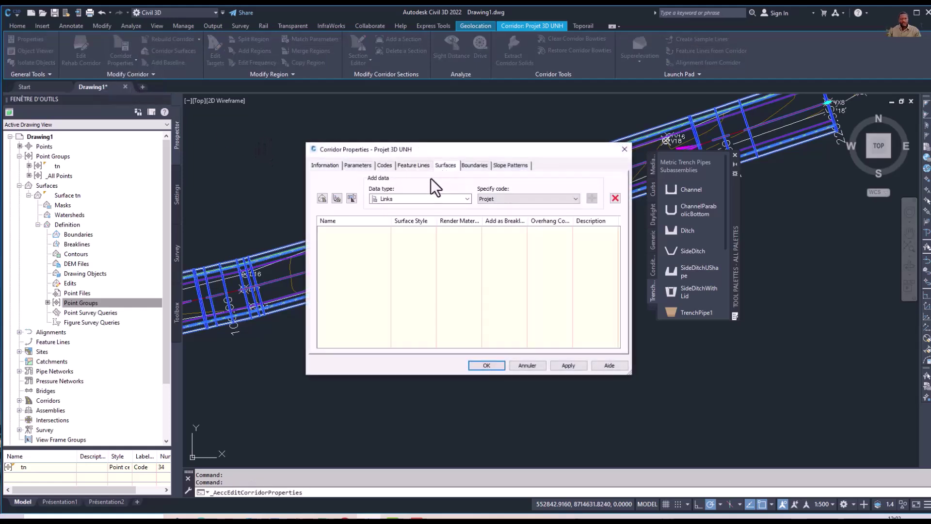
left_click(322, 199)
left_click(367, 233)
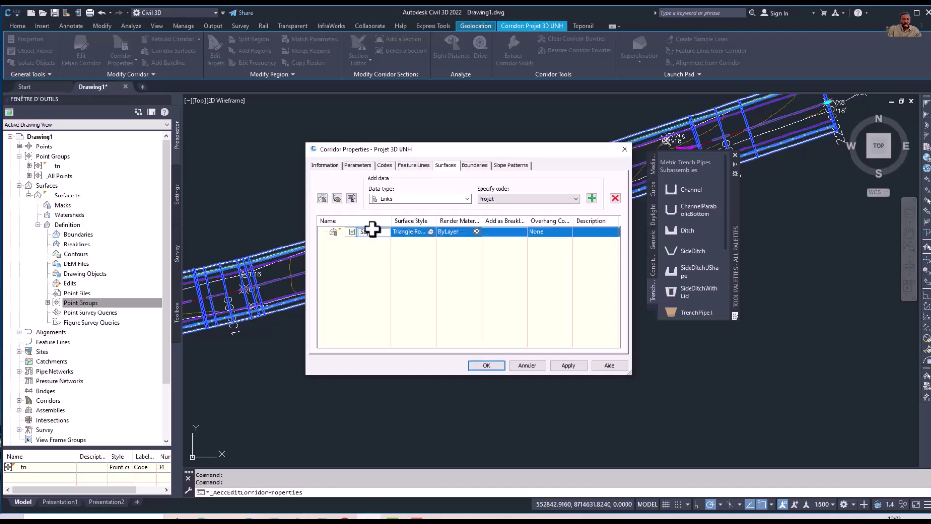
left_click(553, 232)
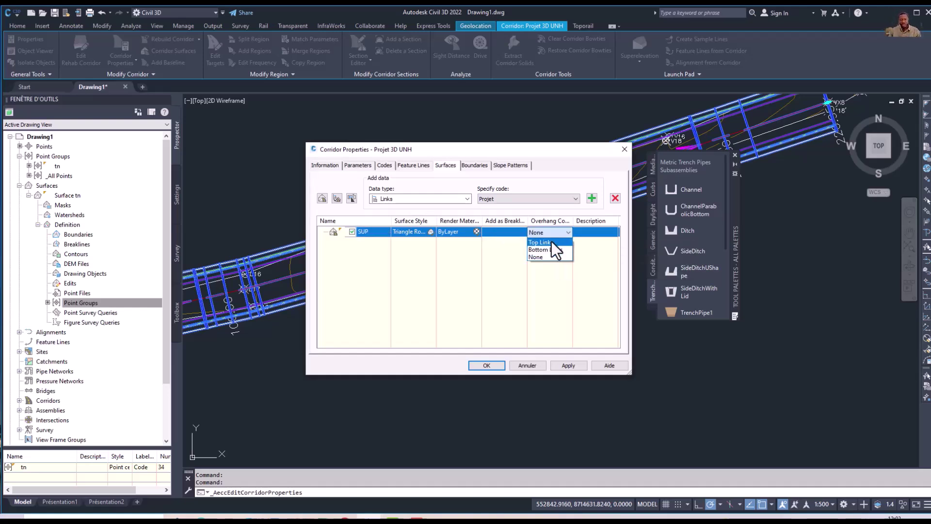
left_click(592, 198)
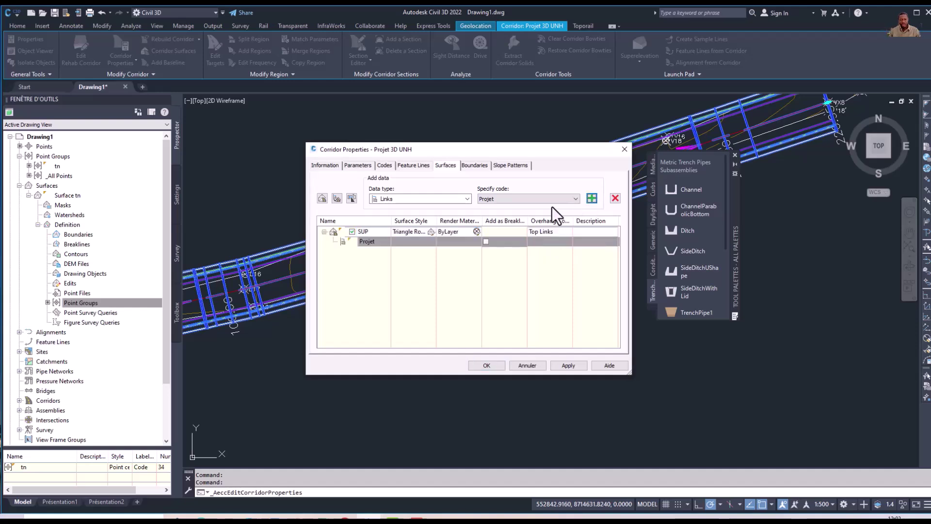
left_click(486, 241)
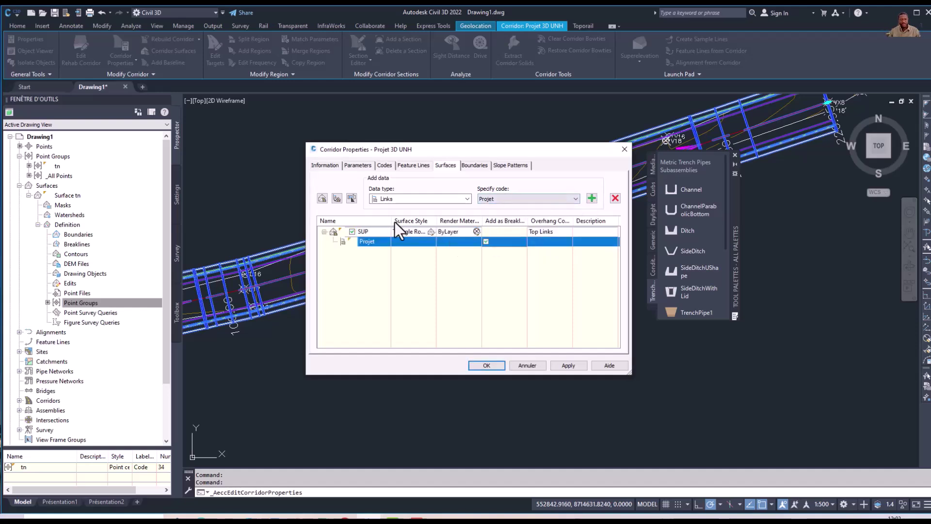
Create corridor surface INF with Bottom Links overhang correction and add the Assise des terrassements link code to it as breaklines
left_click(322, 198)
left_click(360, 251)
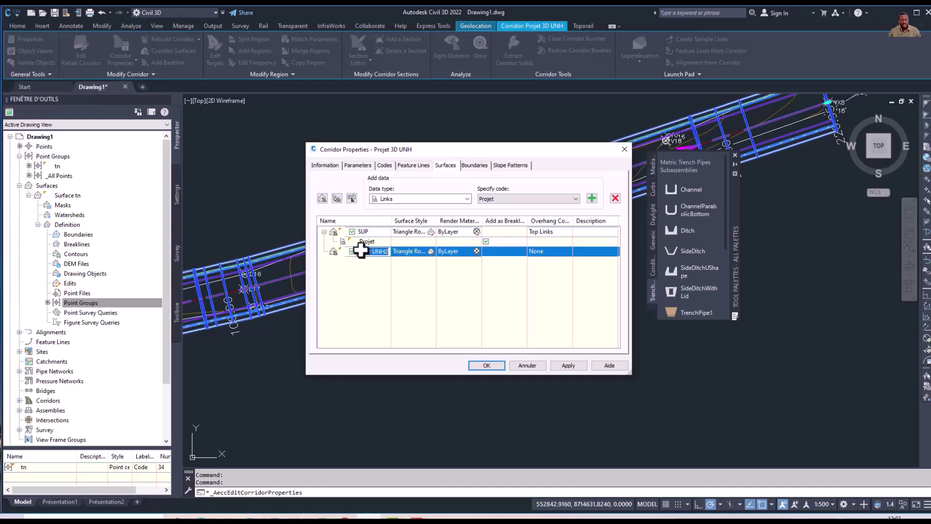
key("BackSpace")
type("INF")
left_click(554, 251)
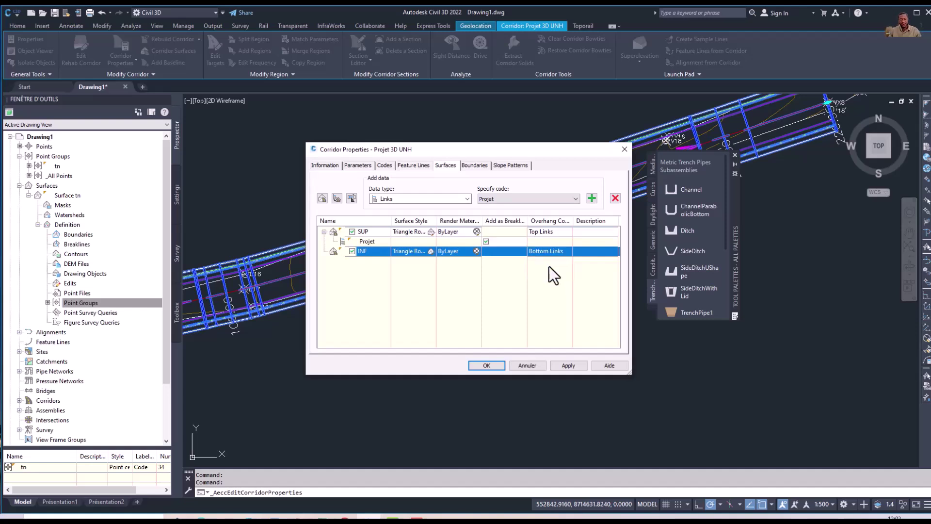
left_click(556, 203)
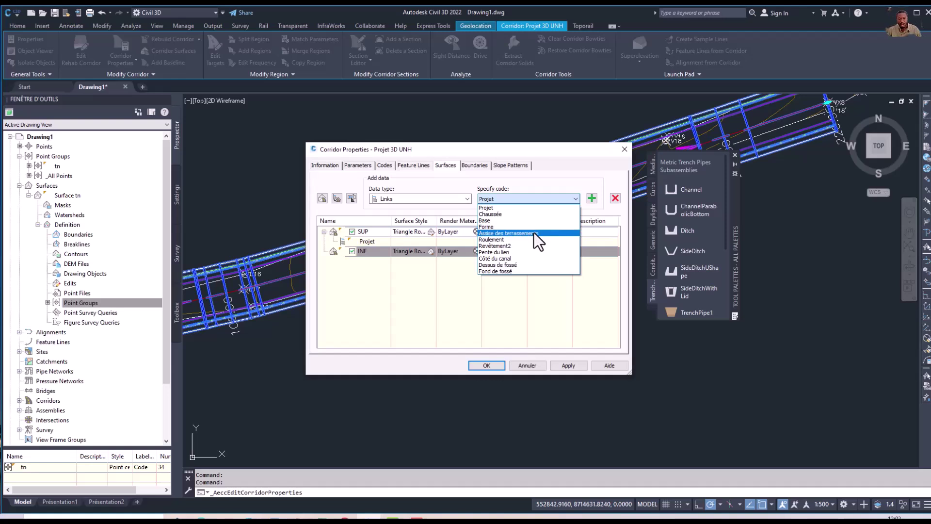
left_click(534, 233)
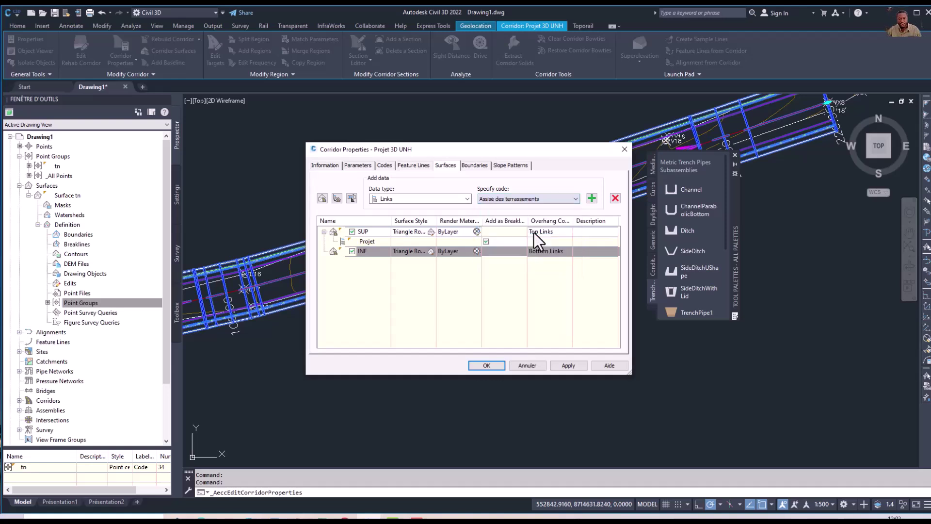
left_click(591, 198)
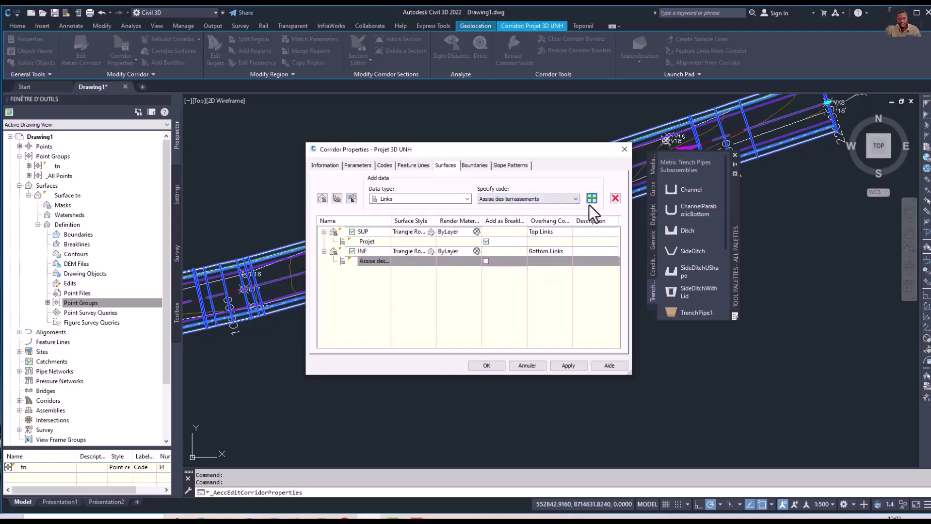
left_click(486, 261)
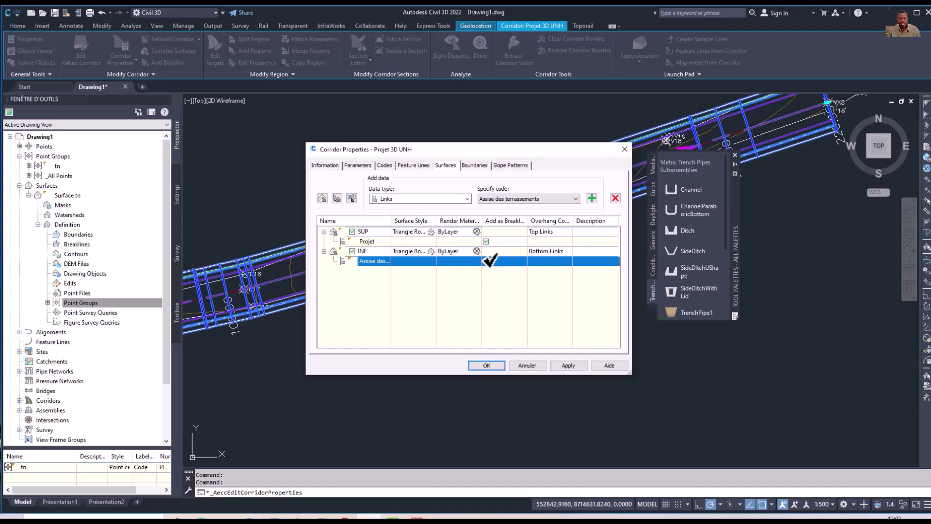
Add the corridor extents as outer boundary to both the SUP and INF corridor surfaces
left_click(473, 166)
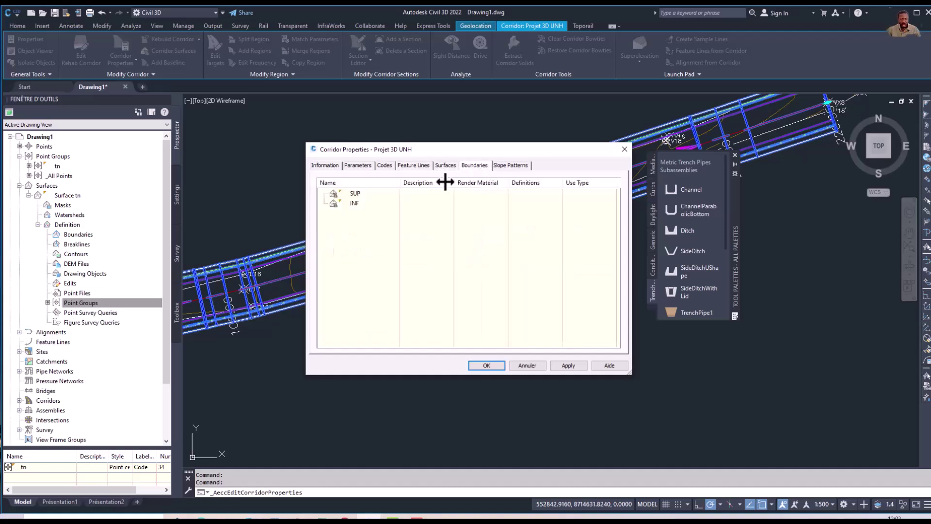
left_click(358, 194)
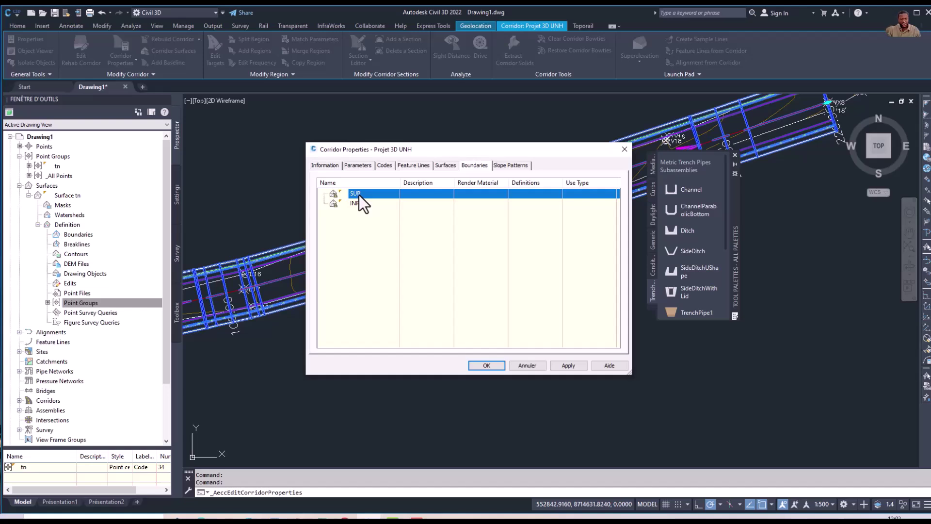
right_click(361, 196)
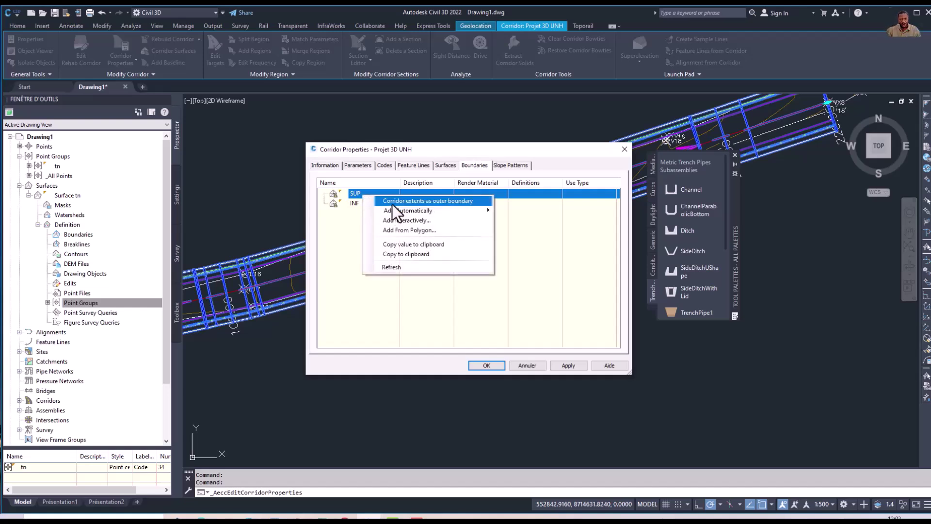
left_click(392, 205)
left_click(364, 214)
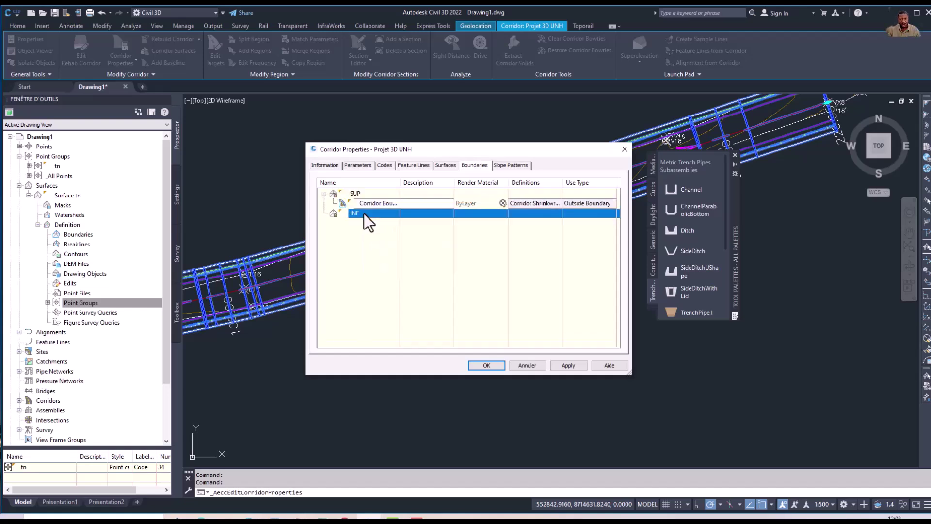
right_click(365, 213)
left_click(398, 220)
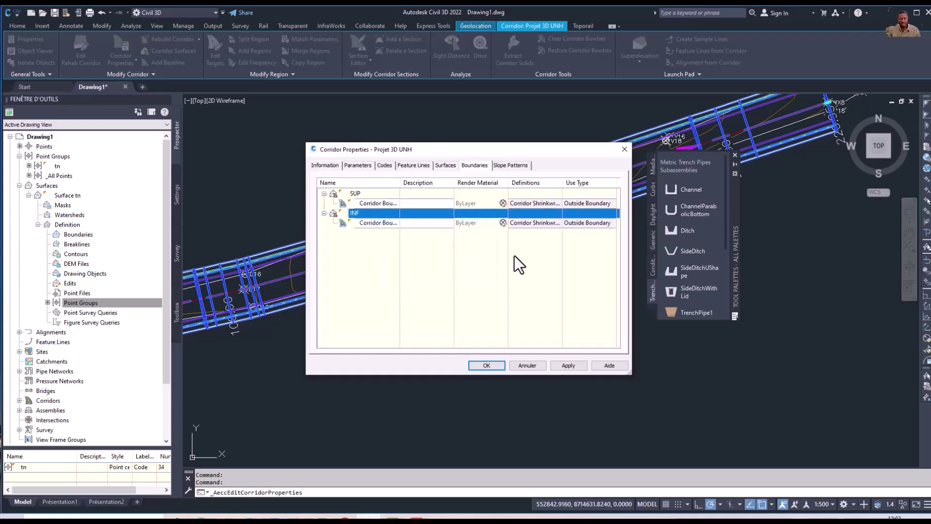
Apply the corridor property changes, rebuild the Projet 3D UNH corridor, and deselect it after closing its properties
left_click(566, 367)
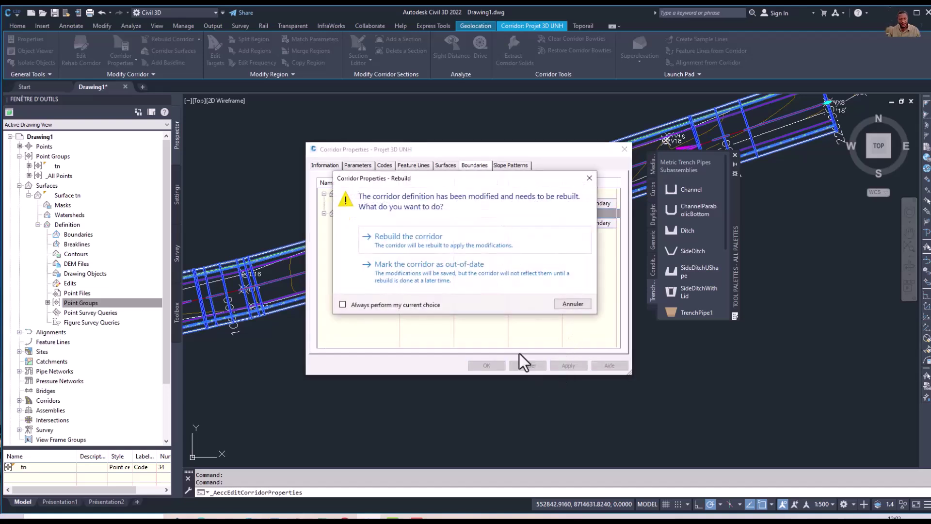
left_click(464, 246)
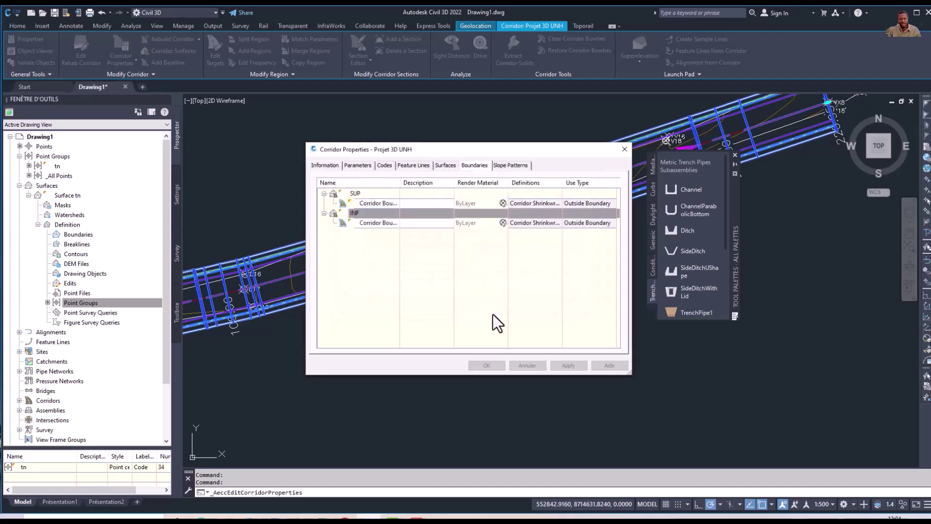
left_click(486, 365)
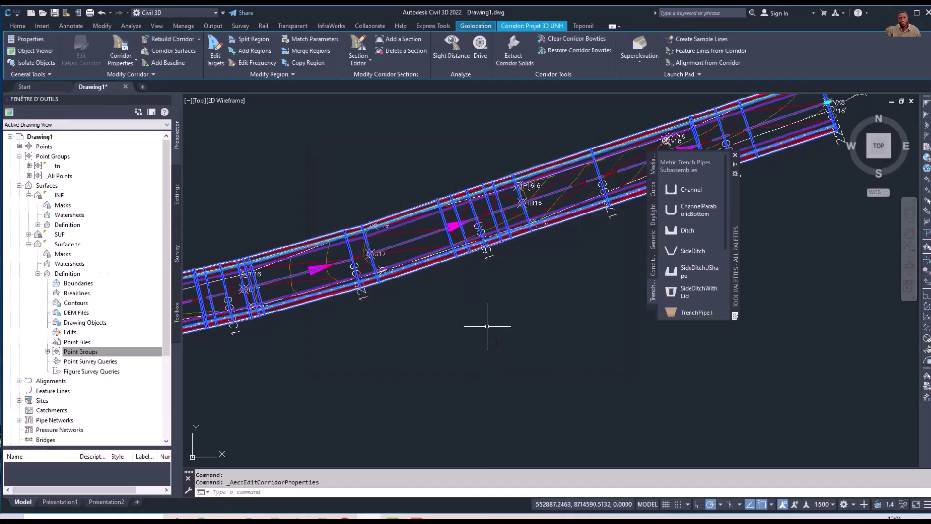
scroll(438, 252, "down", 2)
scroll(437, 252, "down", 2)
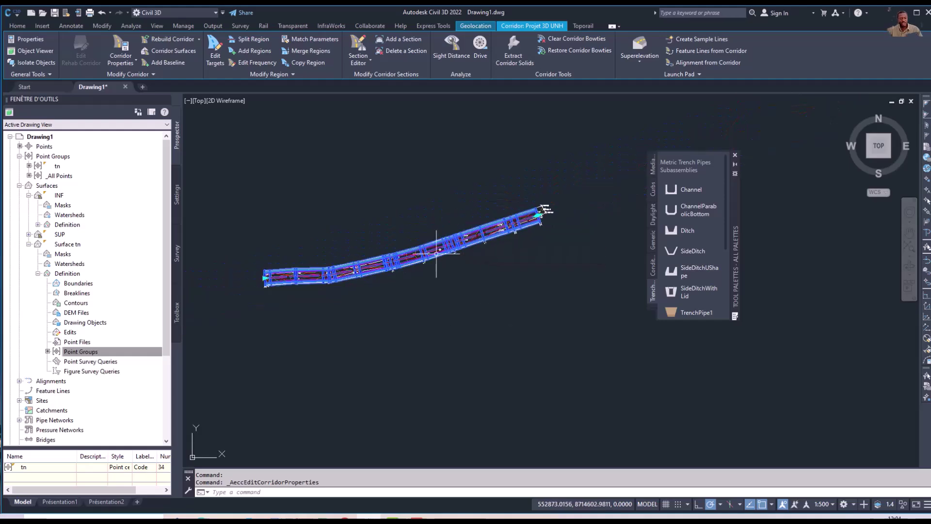
key("Escape")
Start a sample line group on the Axe - UNH alignment and give Surface tn the TN section style
scroll(410, 257, "up", 4)
scroll(409, 258, "down", 2)
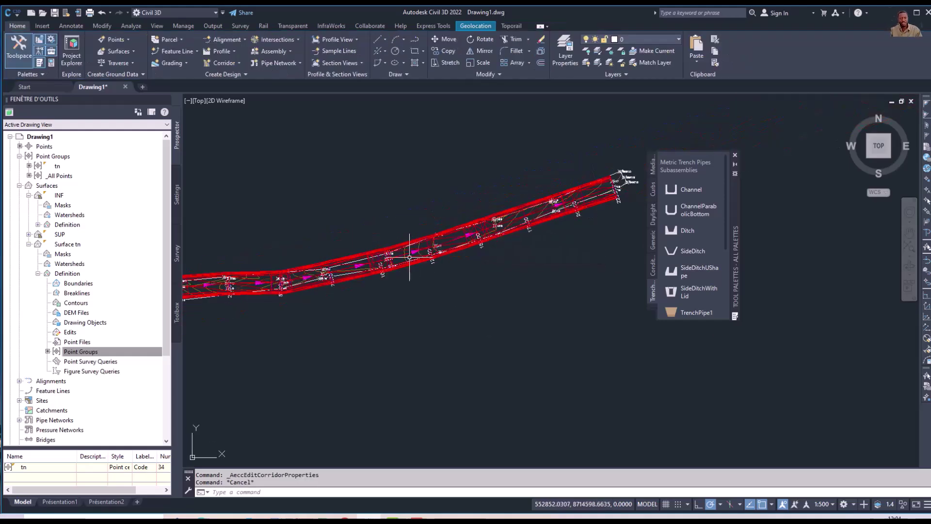
scroll(410, 258, "down", 4)
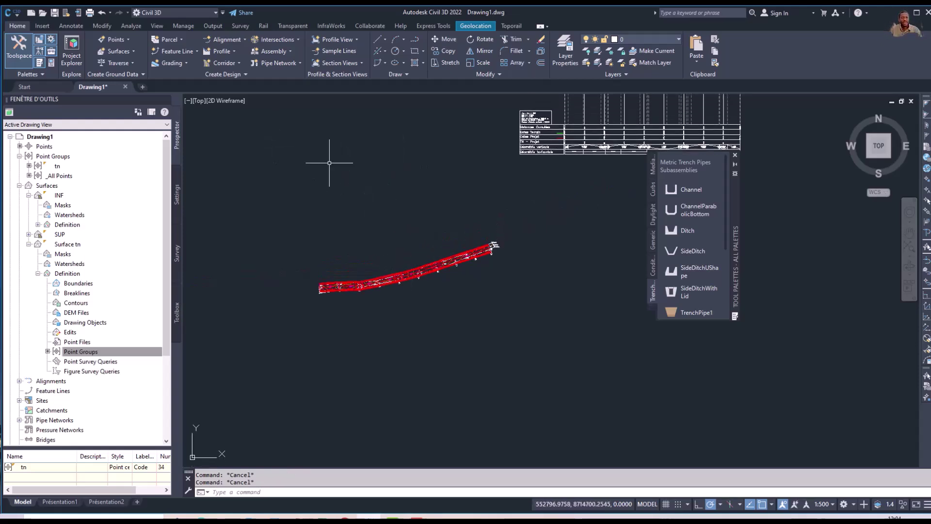
left_click(331, 52)
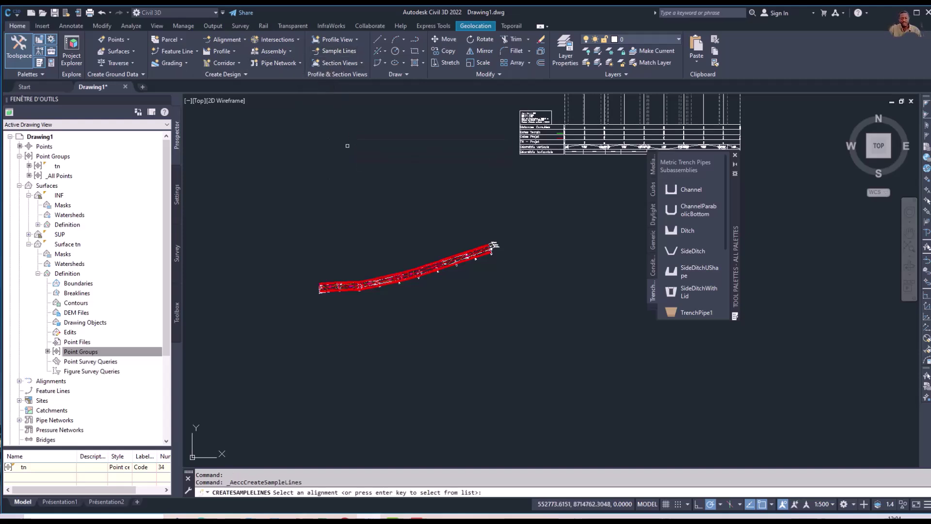
key("Return")
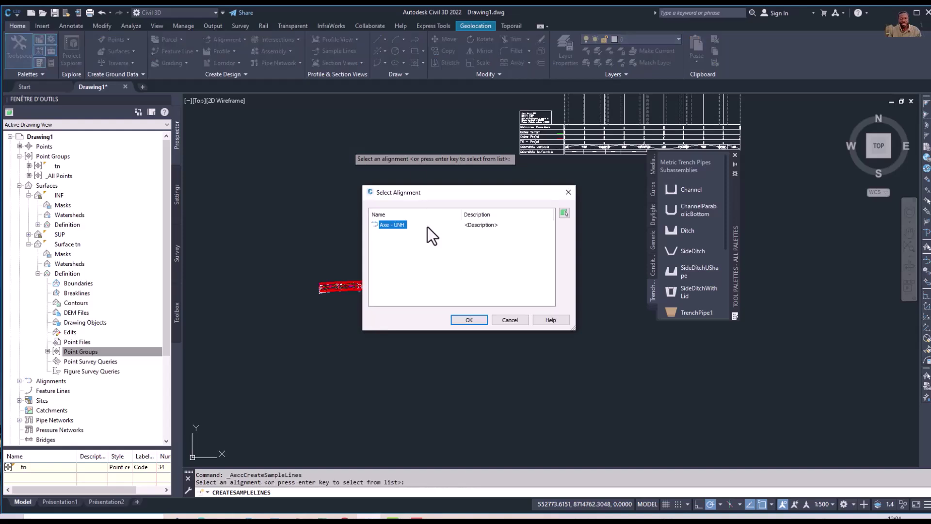
left_click(469, 318)
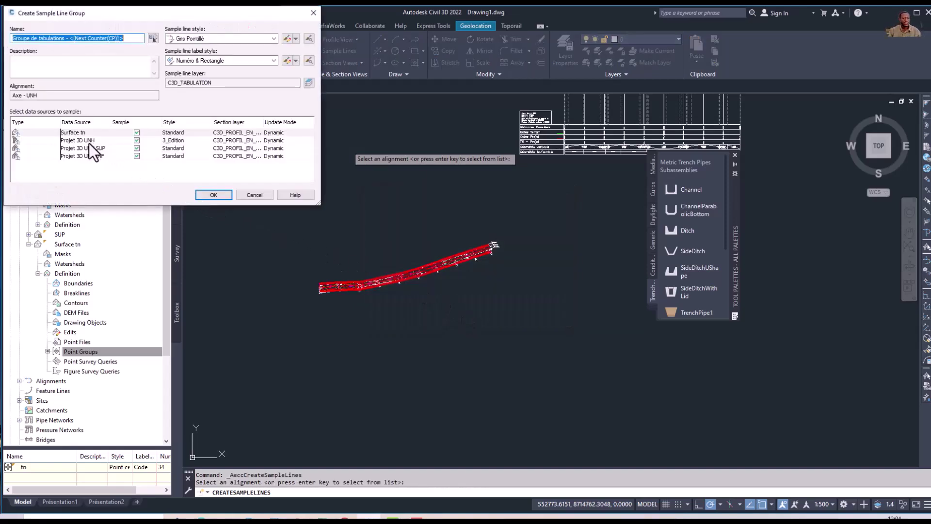
left_click(173, 133)
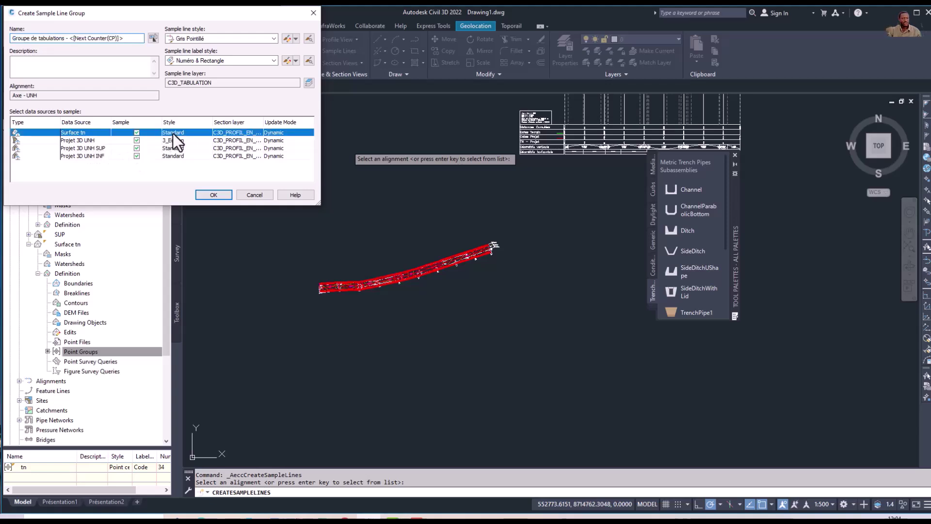
left_click(331, 209)
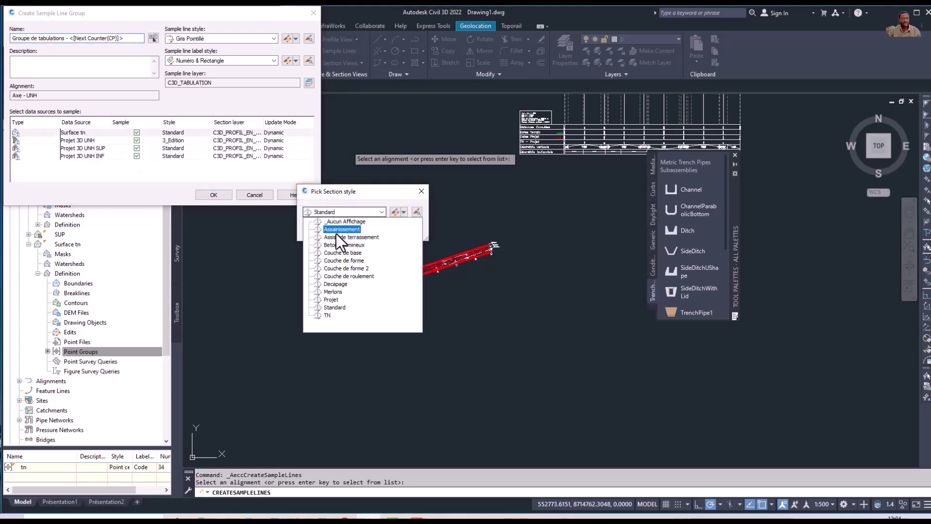
left_click(326, 315)
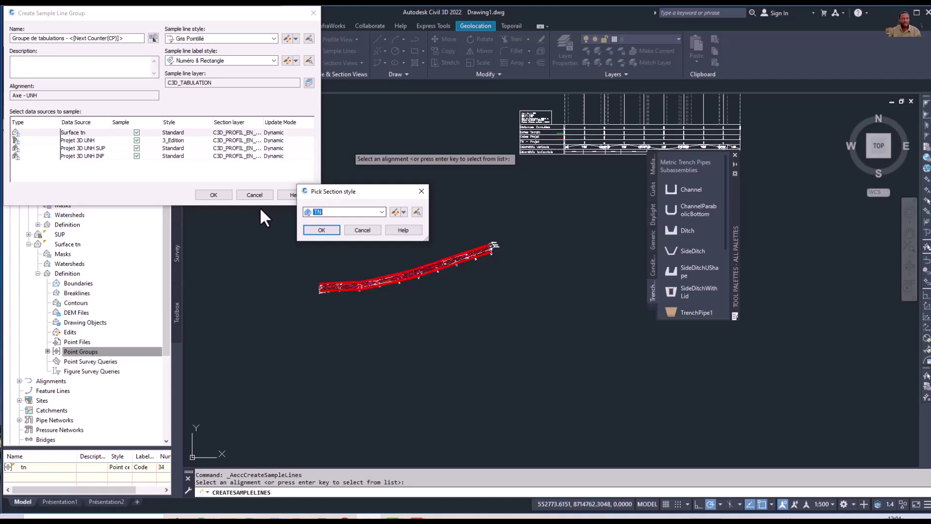
left_click(320, 229)
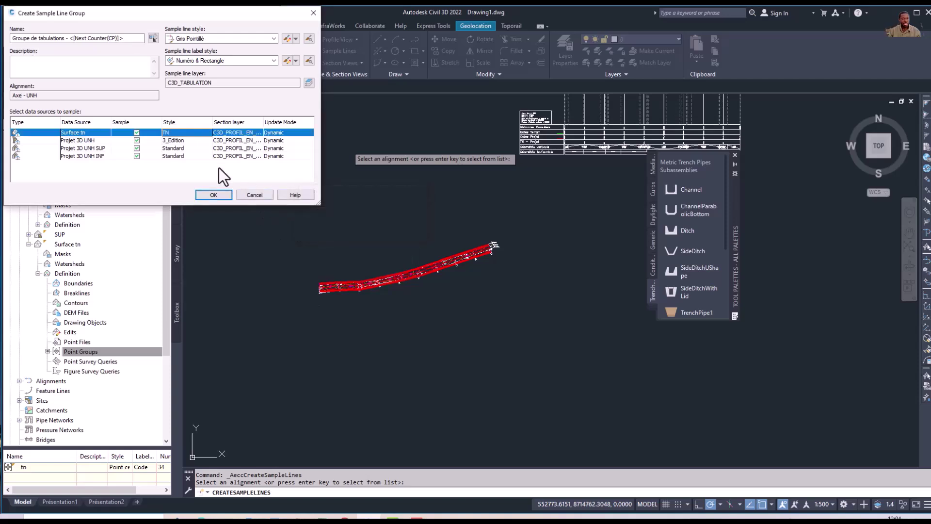
Assign the 1_Etude_Projet code set style to the Projet 3D UNH corridor data source
left_click(185, 139)
left_click(316, 212)
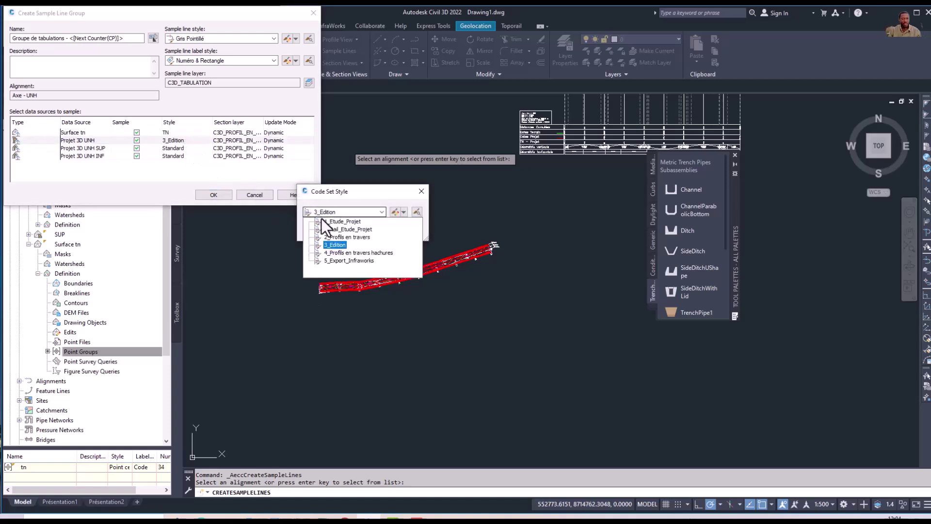
left_click(330, 223)
left_click(322, 230)
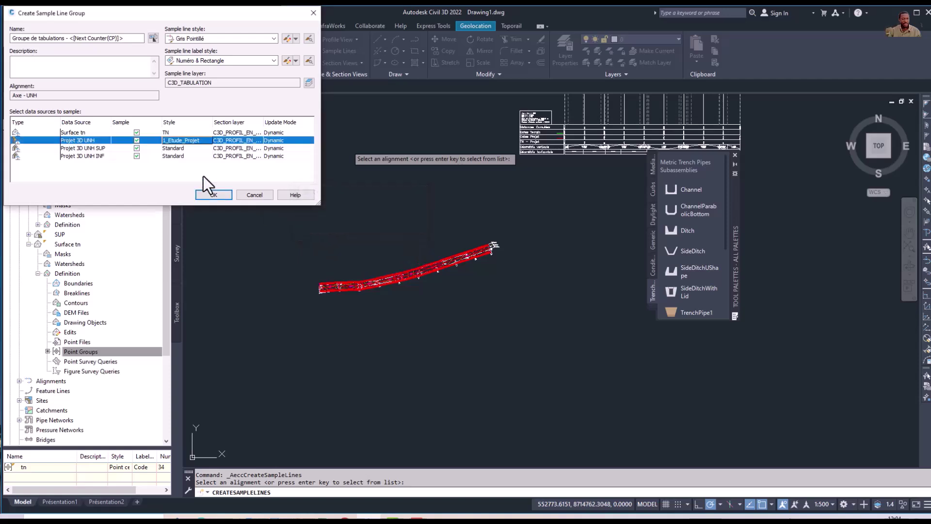
Set the section styles of the corridor surfaces to Projet for SUP and Assise de terrassement for INF
left_click(177, 151)
left_click(177, 151)
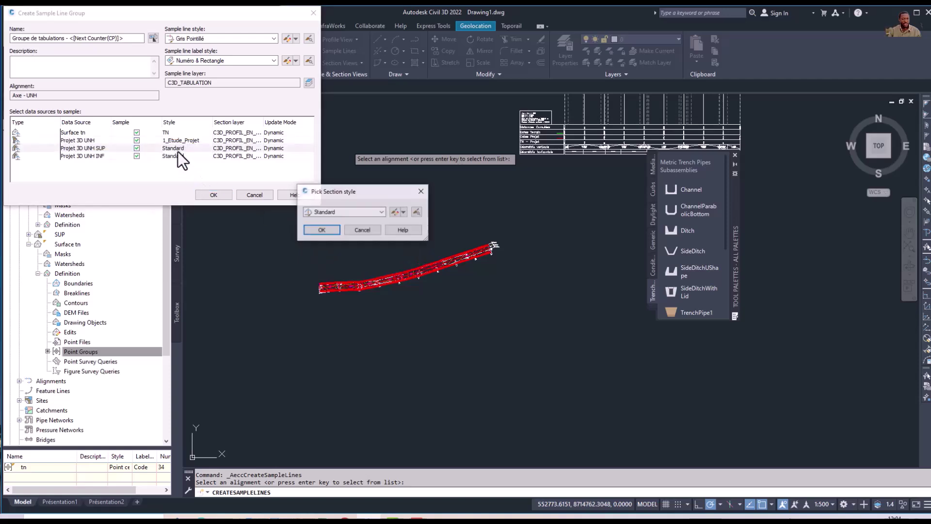
left_click(330, 212)
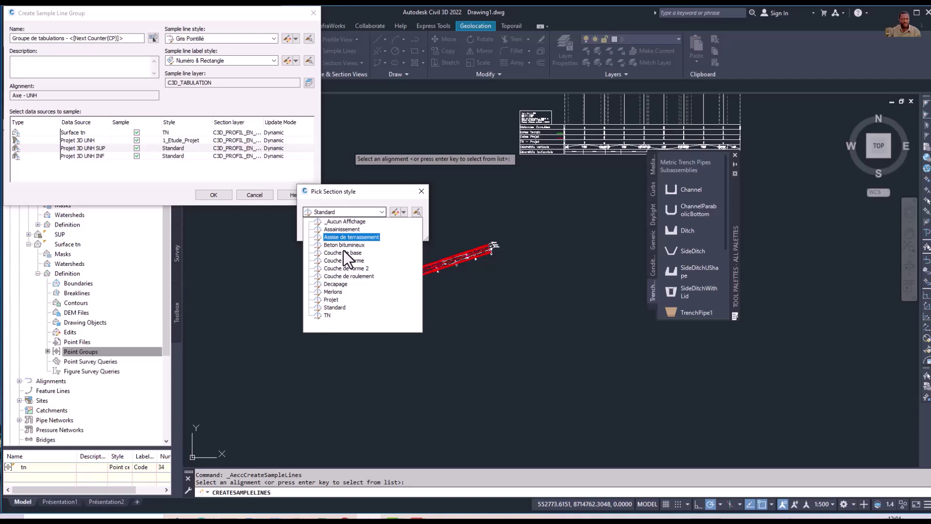
left_click(337, 298)
left_click(320, 230)
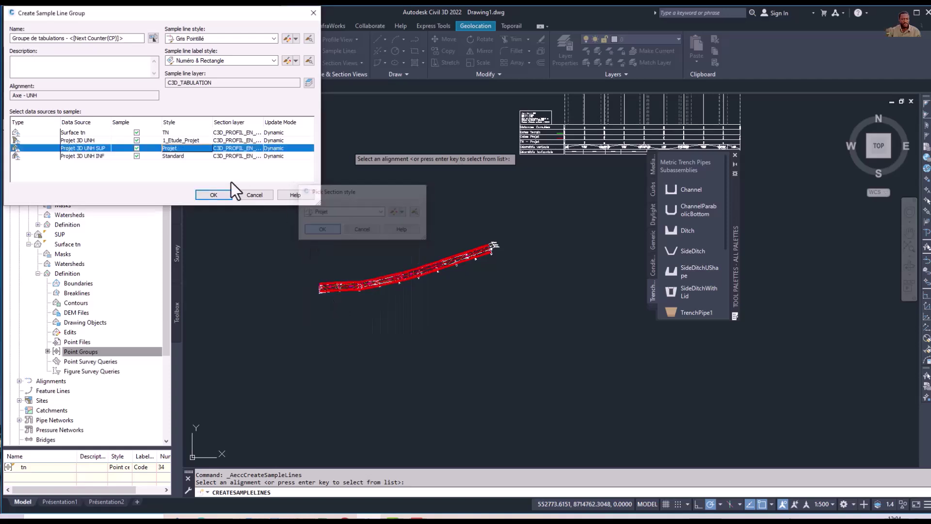
left_click(193, 157)
left_click(193, 157)
left_click(326, 212)
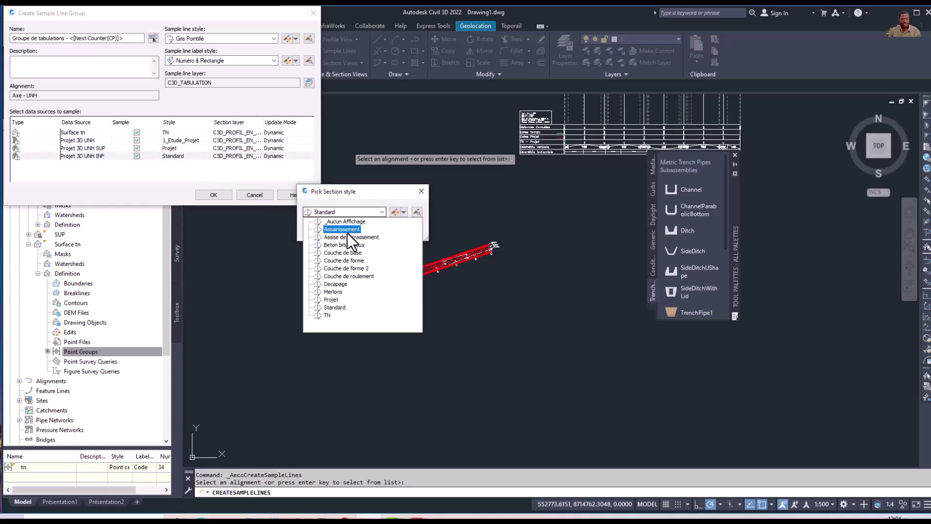
left_click(348, 237)
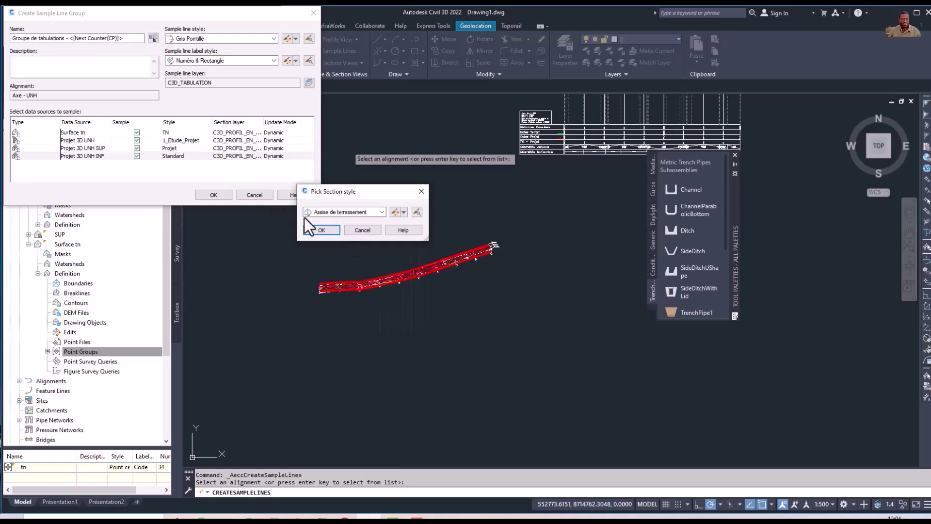
left_click(326, 231)
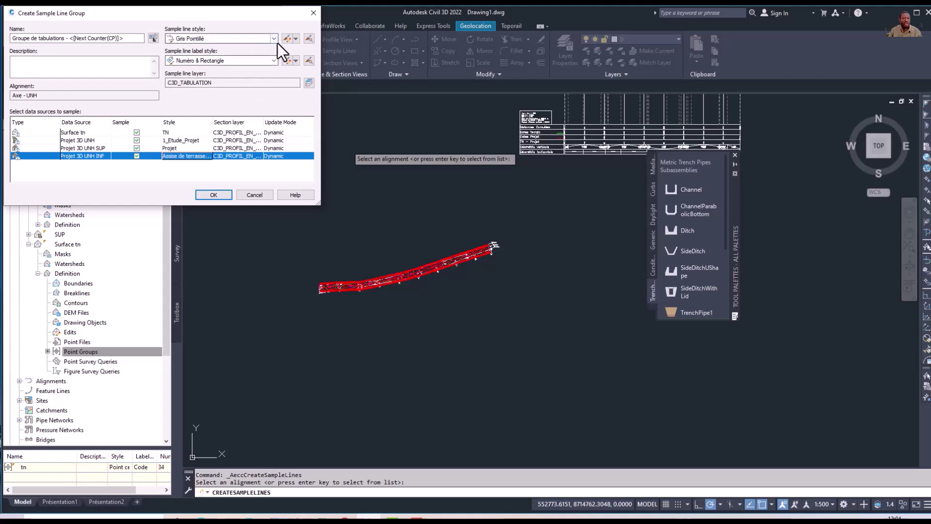
Set the sample line label style to Numéro & PK and create the sample line group
left_click(274, 60)
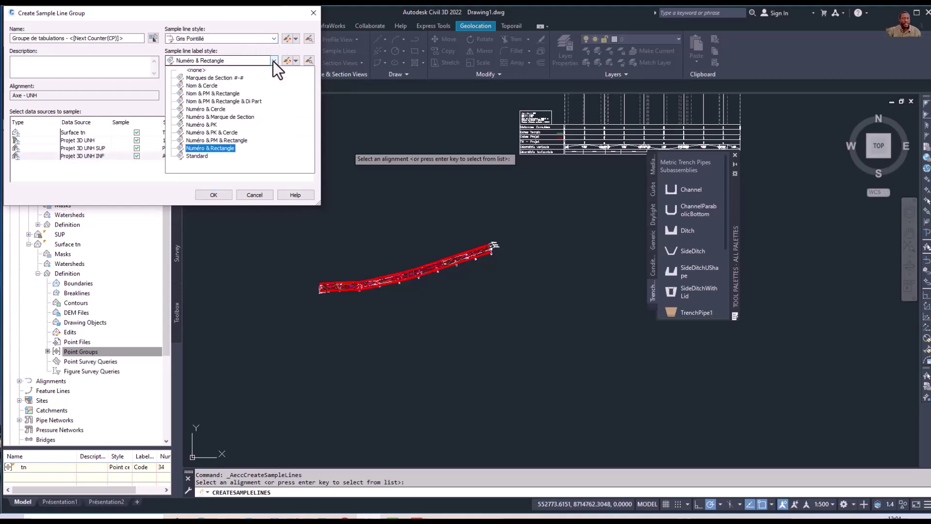
left_click(216, 124)
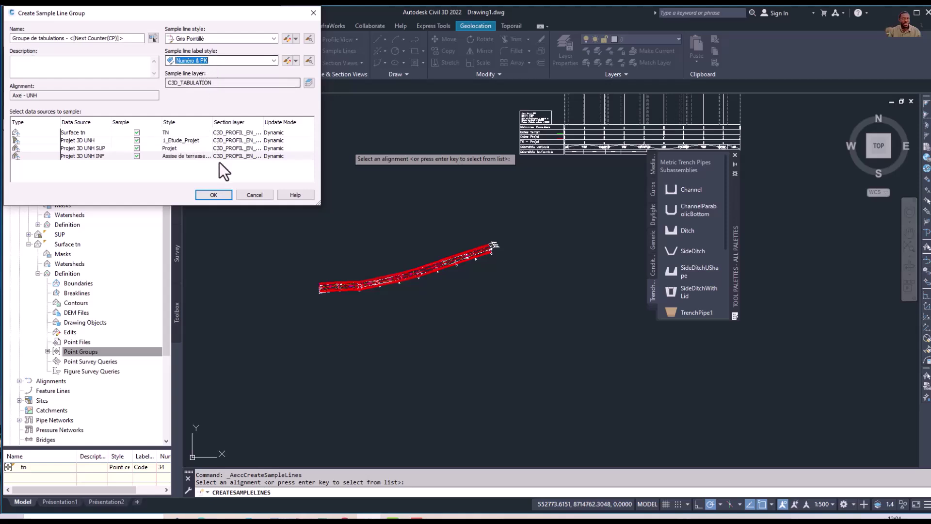
left_click(214, 195)
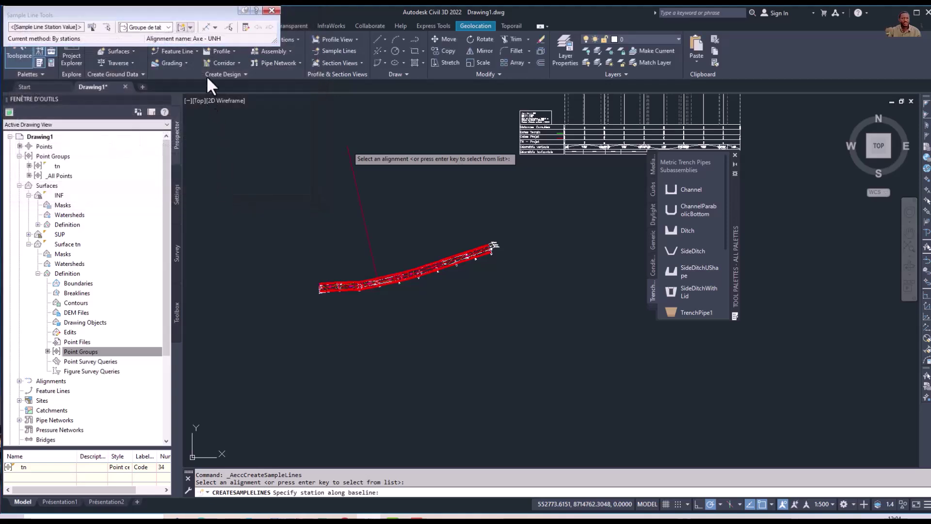
Choose sample line creation by range of stations and set the left and right swath widths to 7 m
left_click(215, 28)
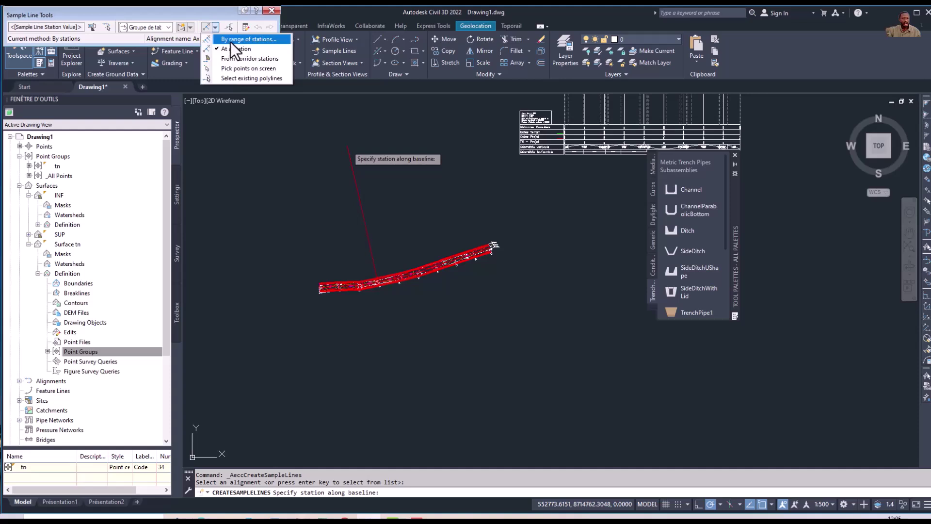
left_click(231, 41)
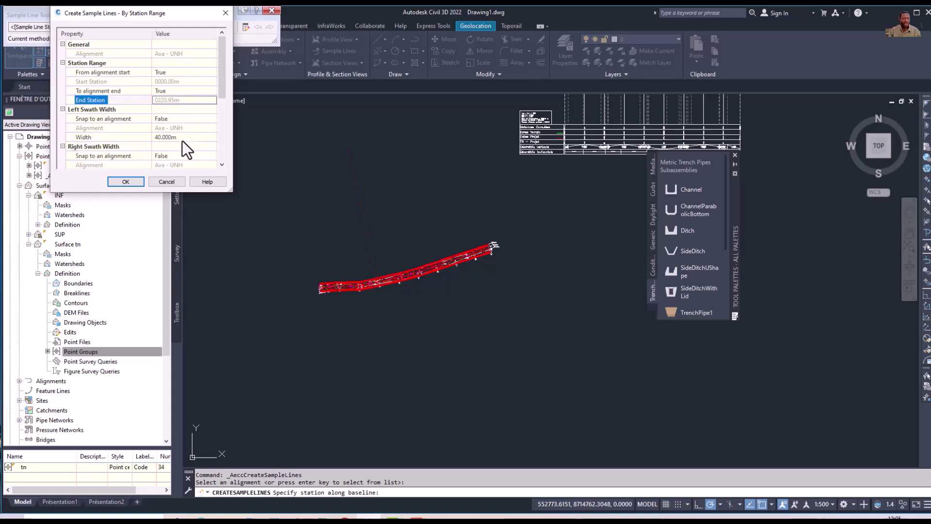
left_click(182, 137)
type("7")
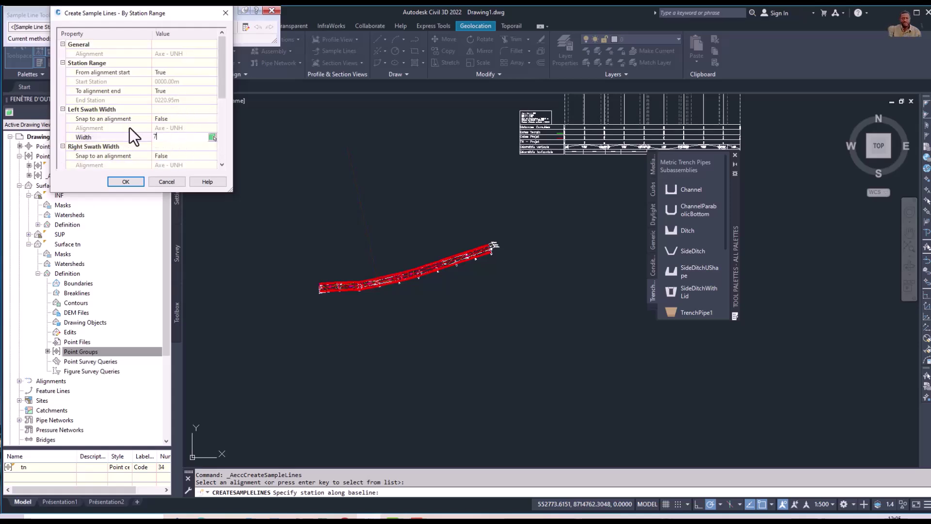
key("Return")
scroll(197, 108, "down", 1)
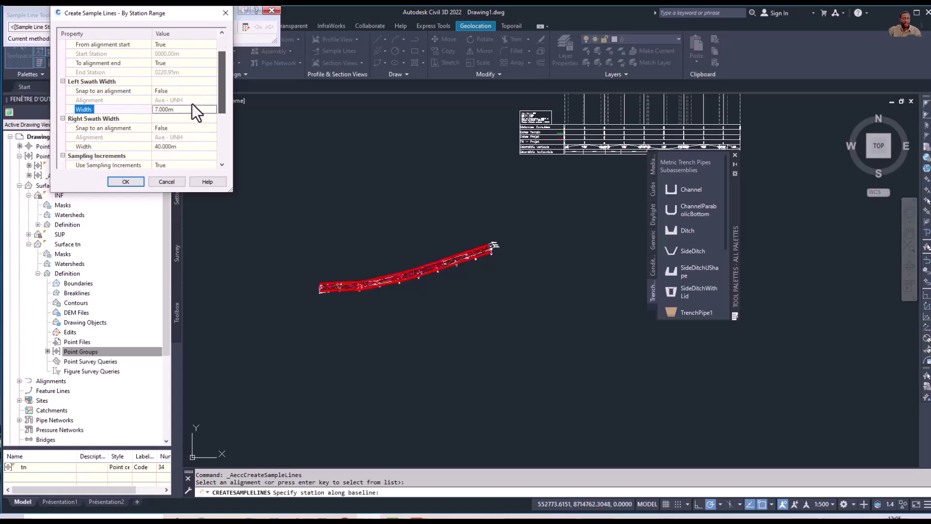
left_click(163, 146)
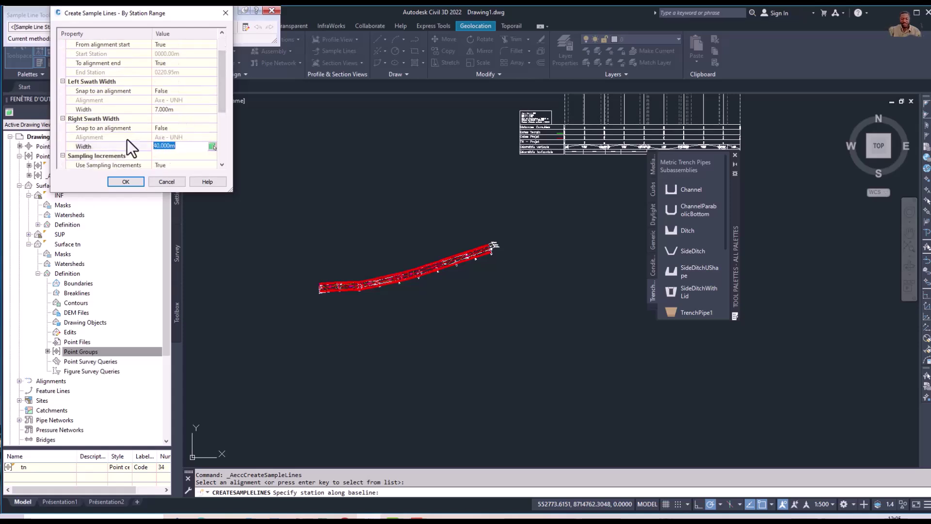
type("7")
key("Return")
scroll(223, 102, "down", 2)
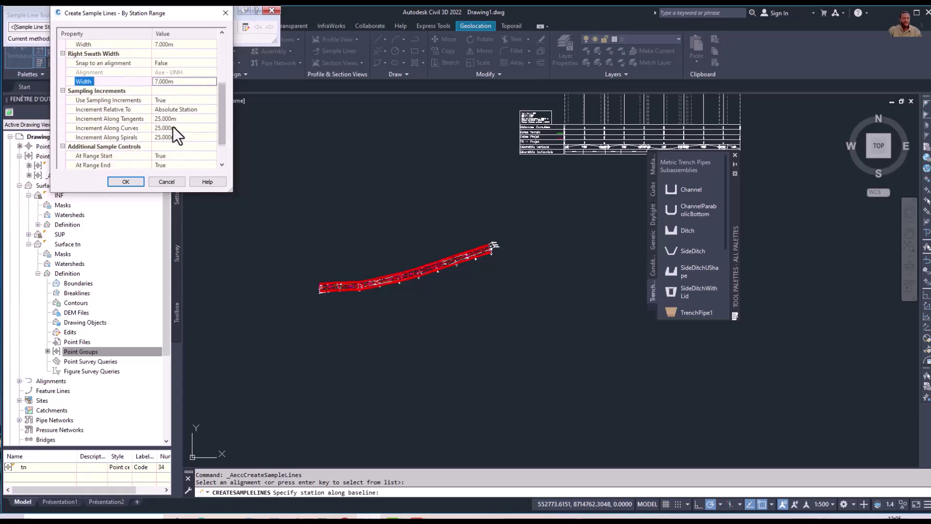
Generate the sample lines over the full station range of Axe - UNH at 25 m increments
left_click(126, 181)
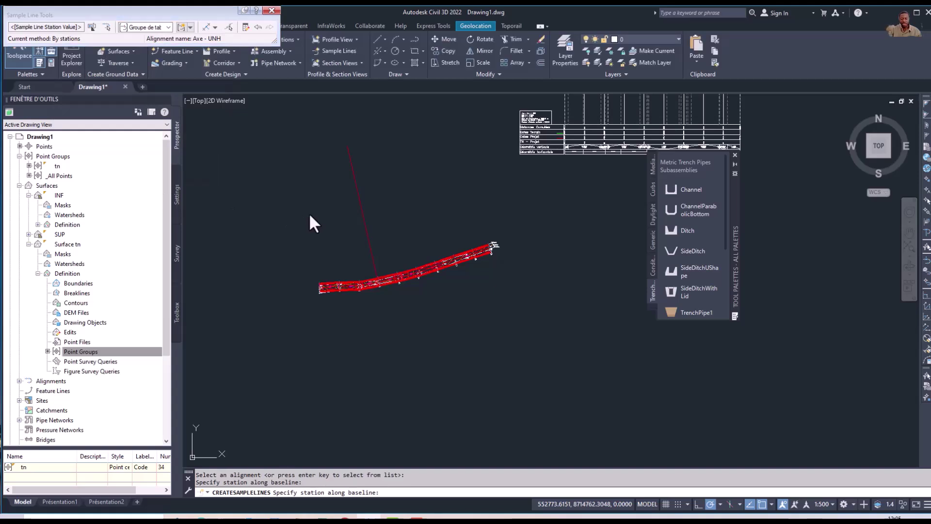
key("Return")
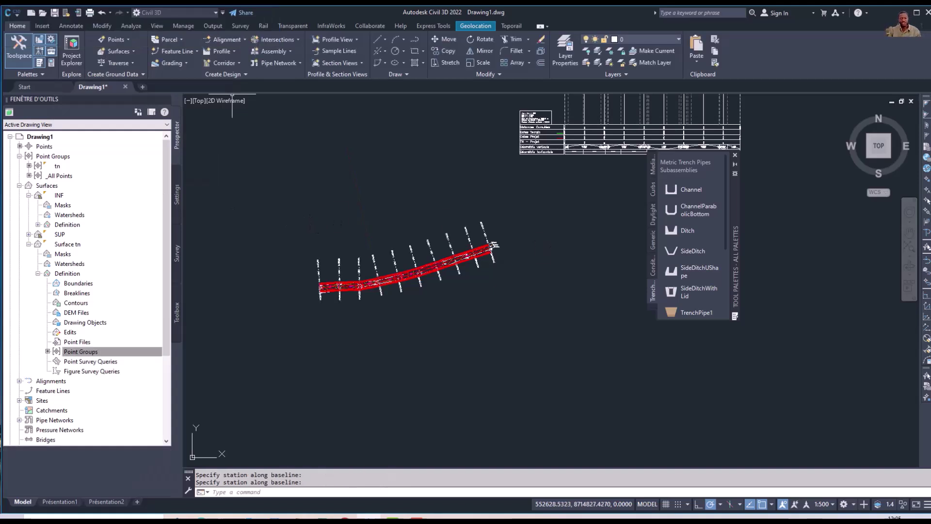
scroll(475, 227, "up", 4)
scroll(475, 227, "down", 1)
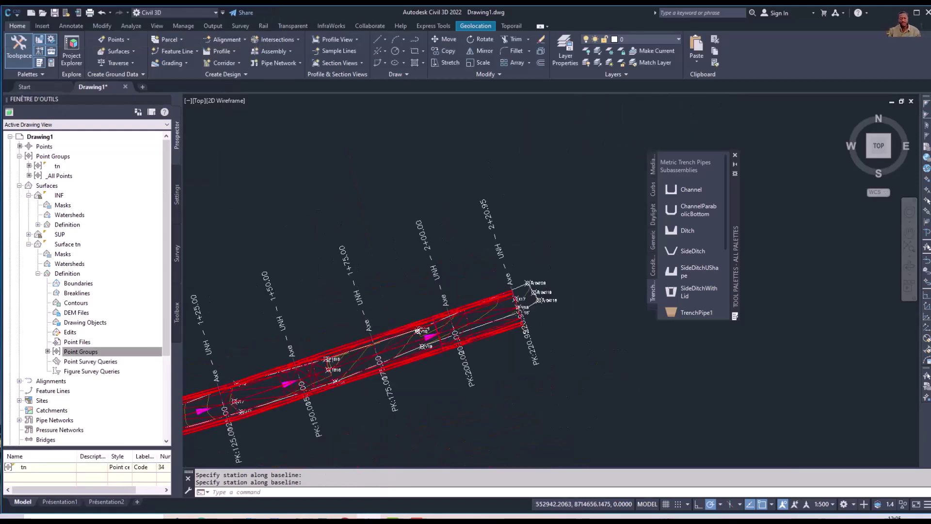
scroll(393, 285, "down", 5)
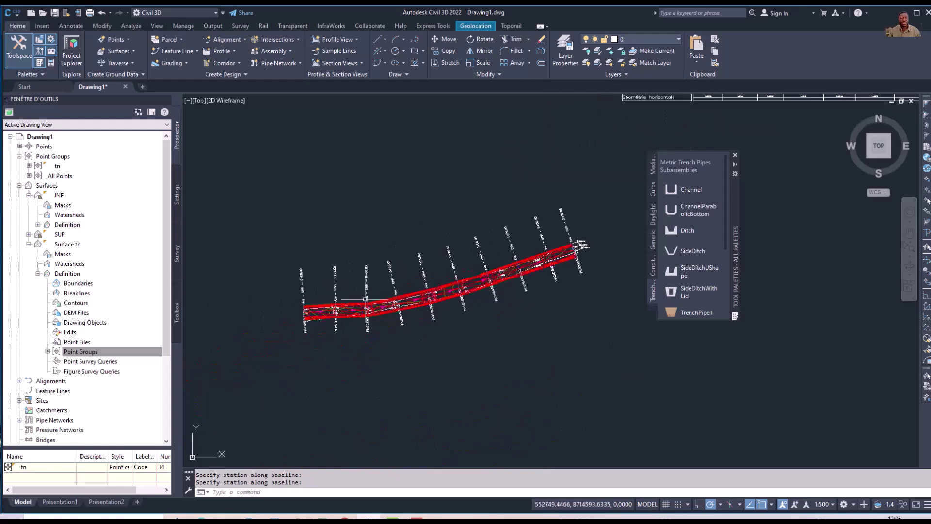
scroll(393, 285, "up", 1)
scroll(395, 266, "down", 1)
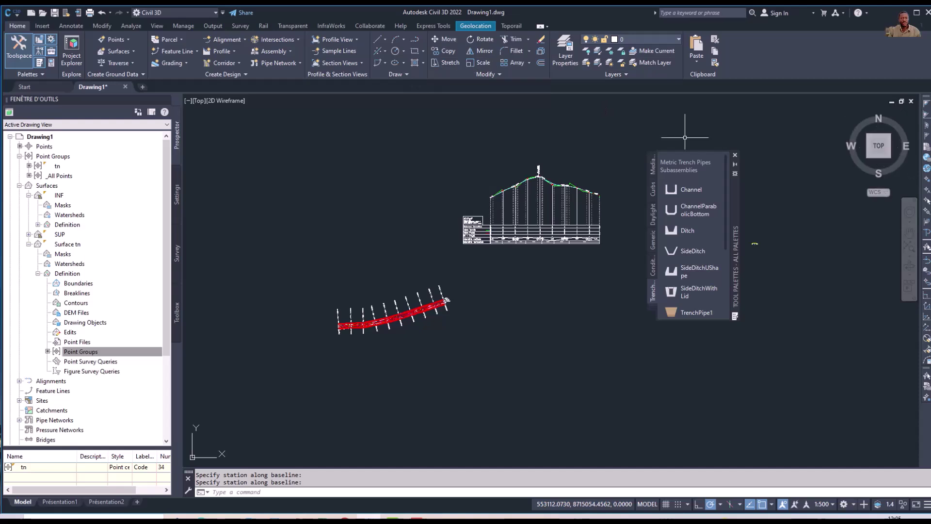
Start creating multiple section views for the Axe - UNH sample line group and set their placement to Production
left_click(350, 65)
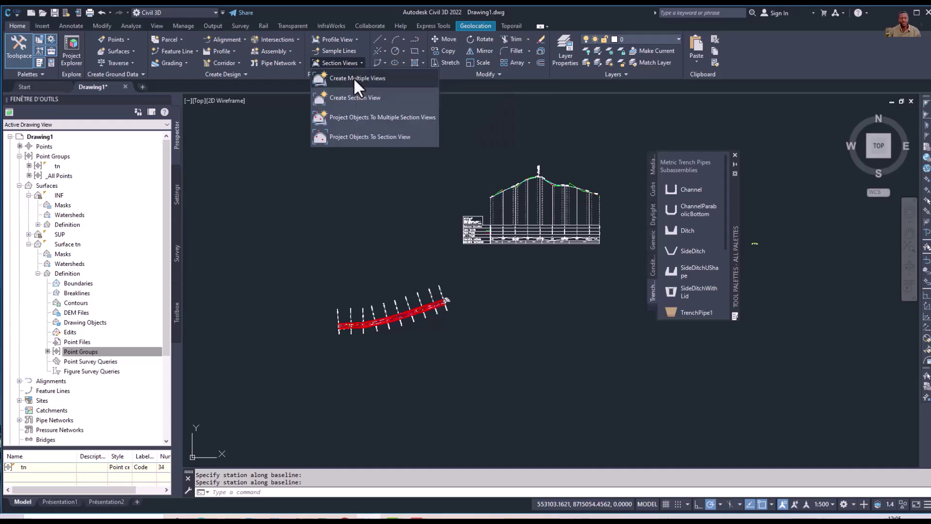
left_click(353, 77)
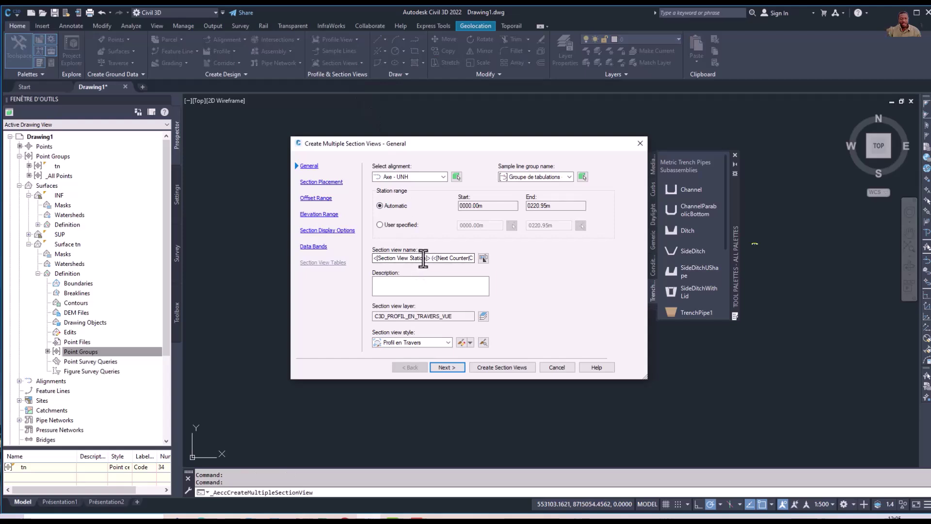
left_click(447, 367)
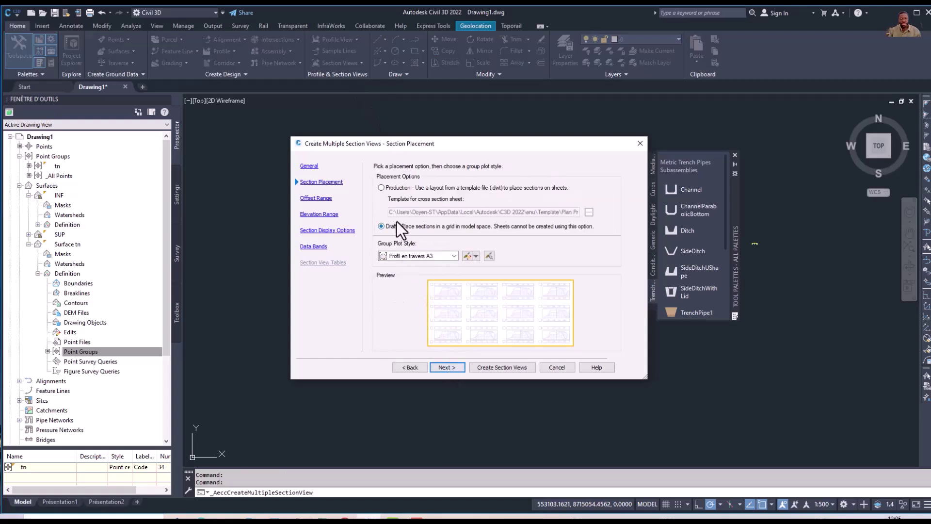
left_click(386, 189)
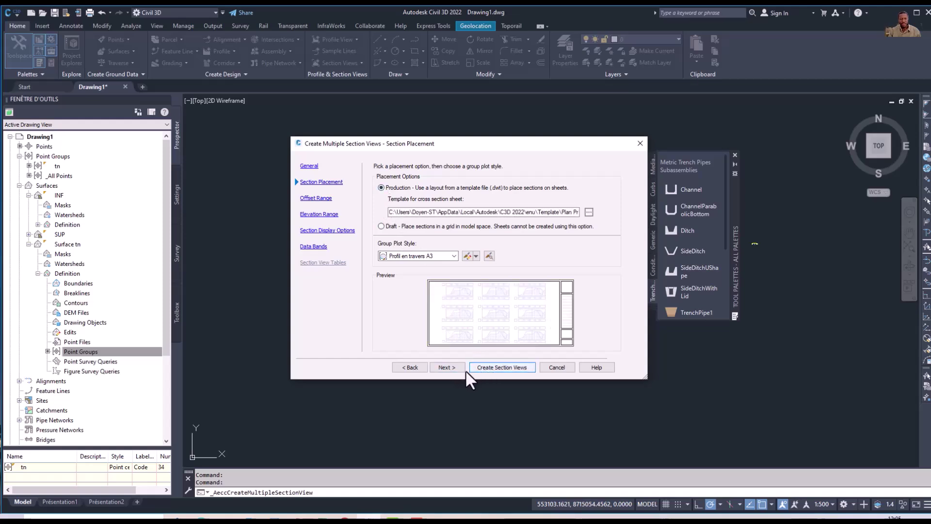
left_click(451, 367)
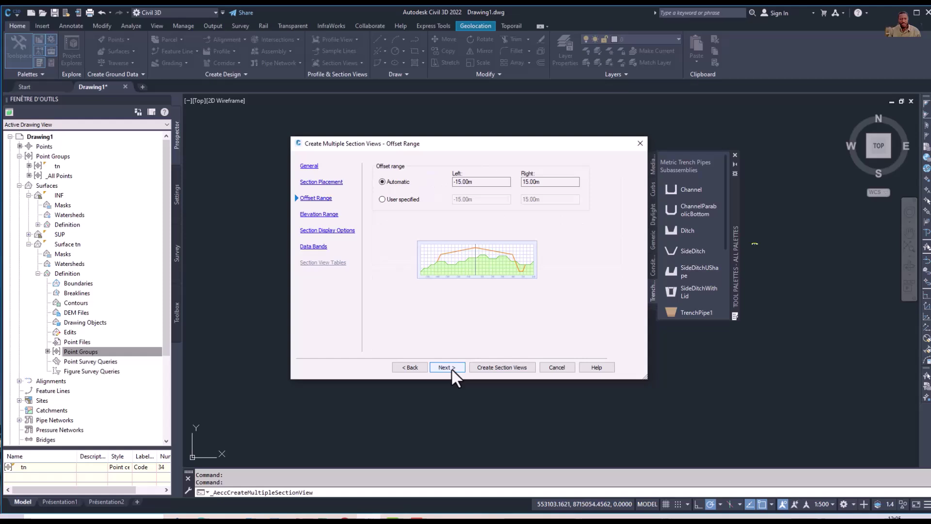
Accept the offset, elevation and section display settings and choose the band set Profil en Travers par défaut
left_click(451, 368)
left_click(451, 368)
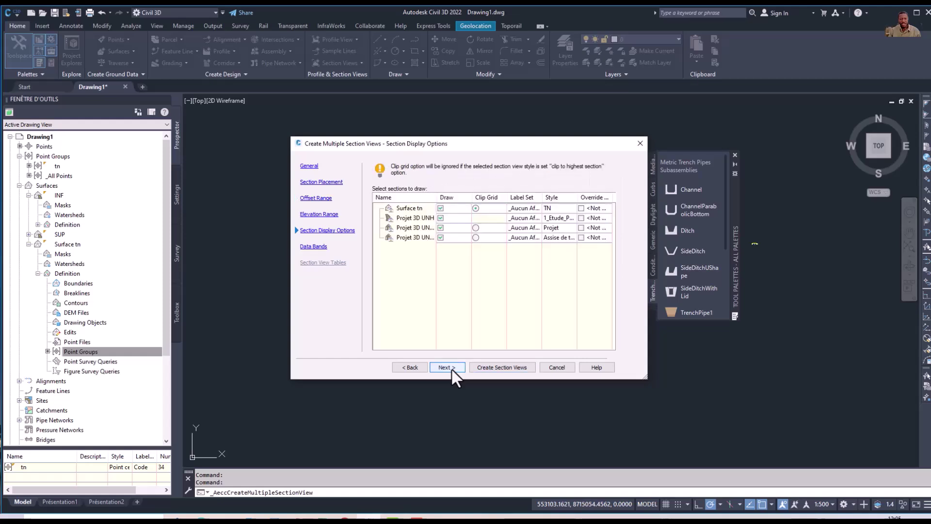
left_click(451, 368)
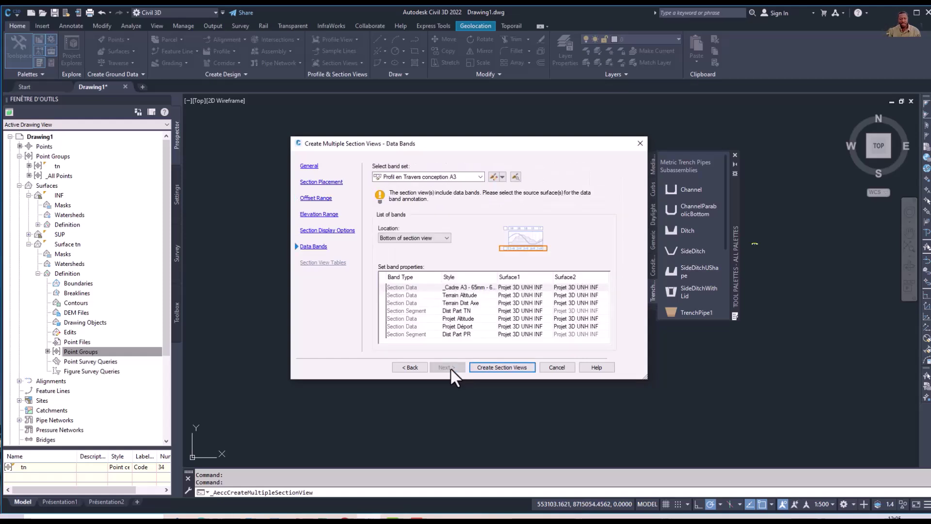
left_click(420, 367)
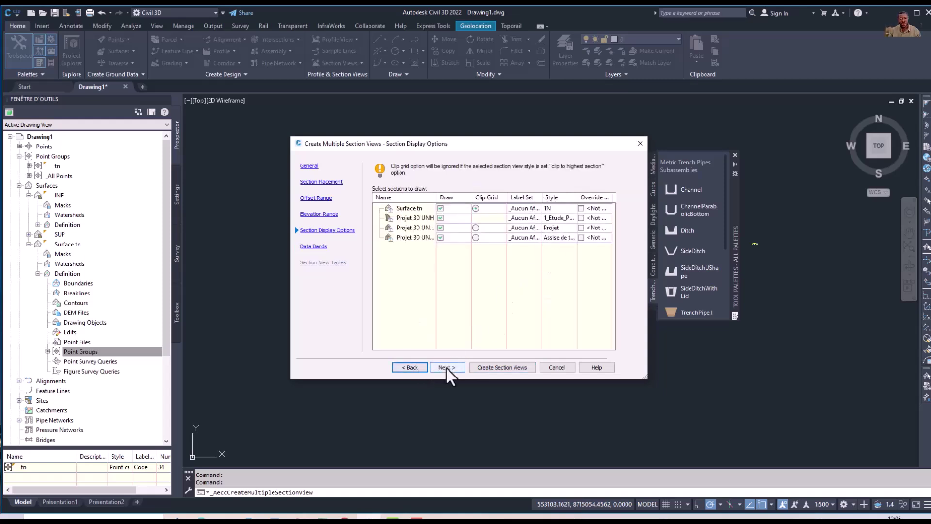
left_click(446, 367)
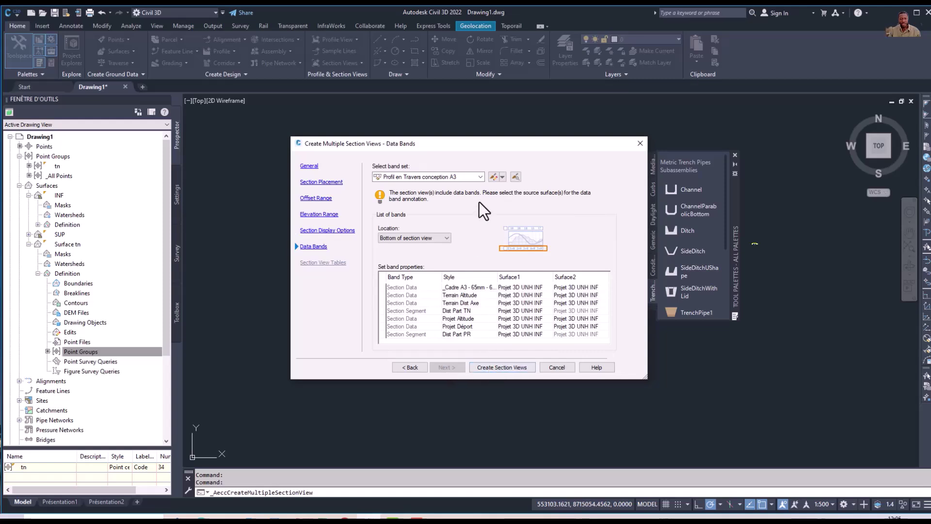
left_click(480, 177)
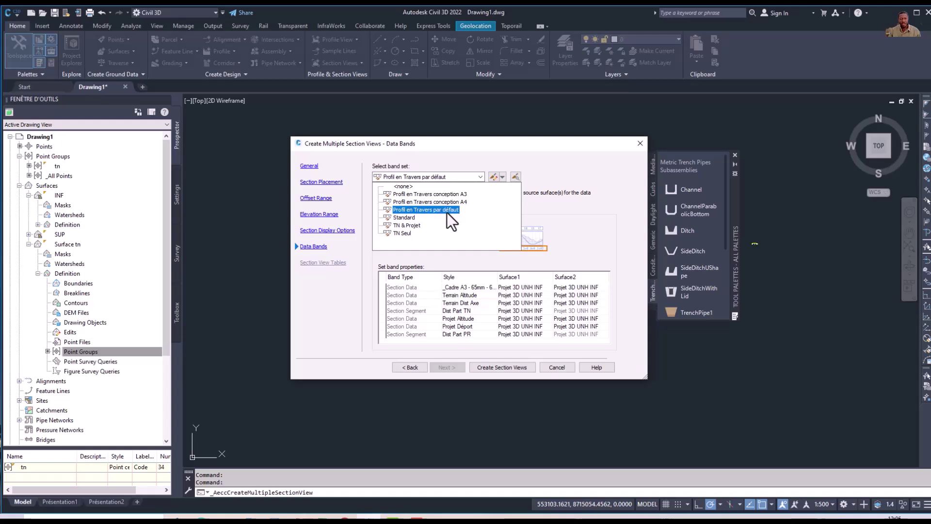
left_click(446, 212)
Set Surface1 of the Terrain Distances and Terrain Altitude bands to Surface tn
left_click(526, 288)
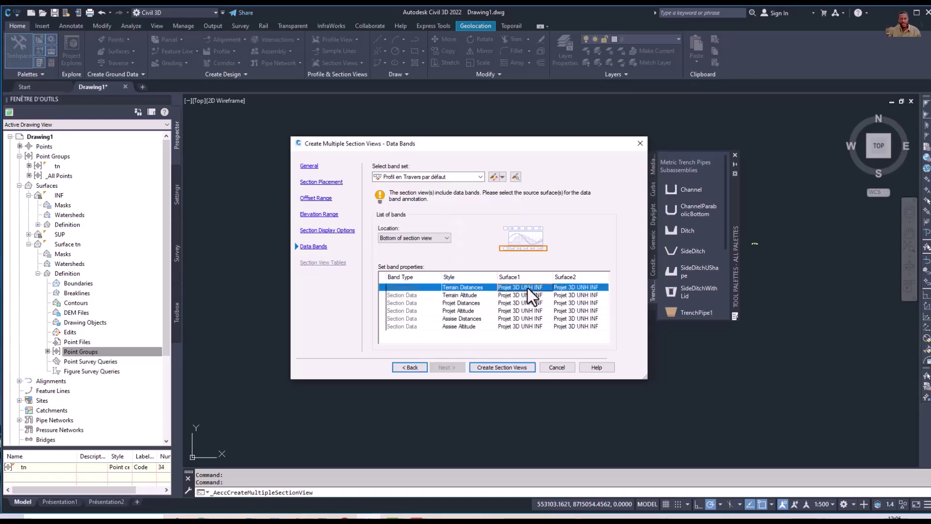
left_click(528, 288)
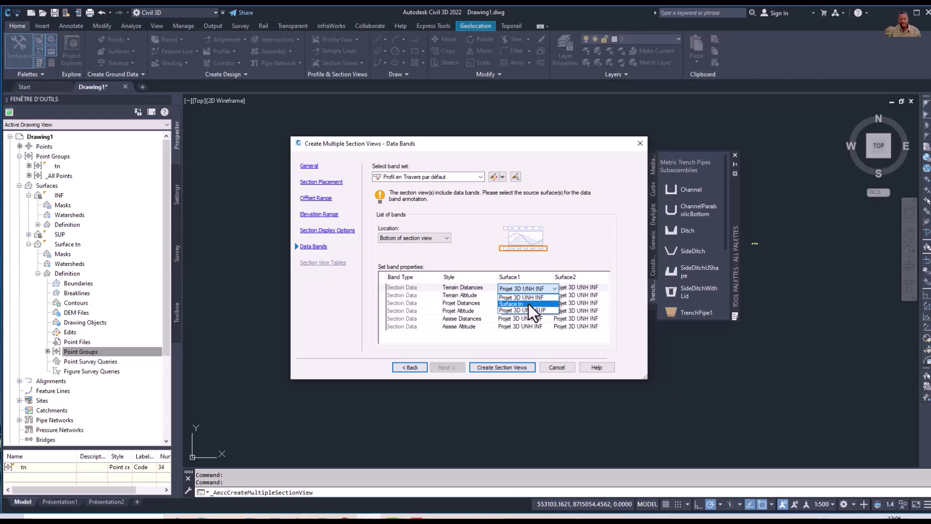
left_click(529, 303)
left_click(531, 294)
left_click(528, 295)
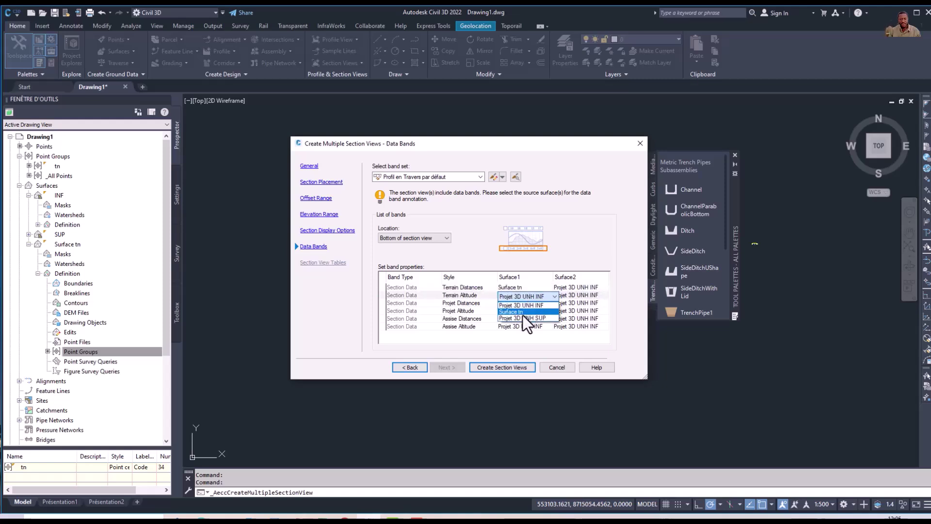
left_click(524, 314)
Set Surface1 of the Projet Distances and Projet Altitude bands to Projet 3D UNH SUP
left_click(529, 302)
left_click(529, 302)
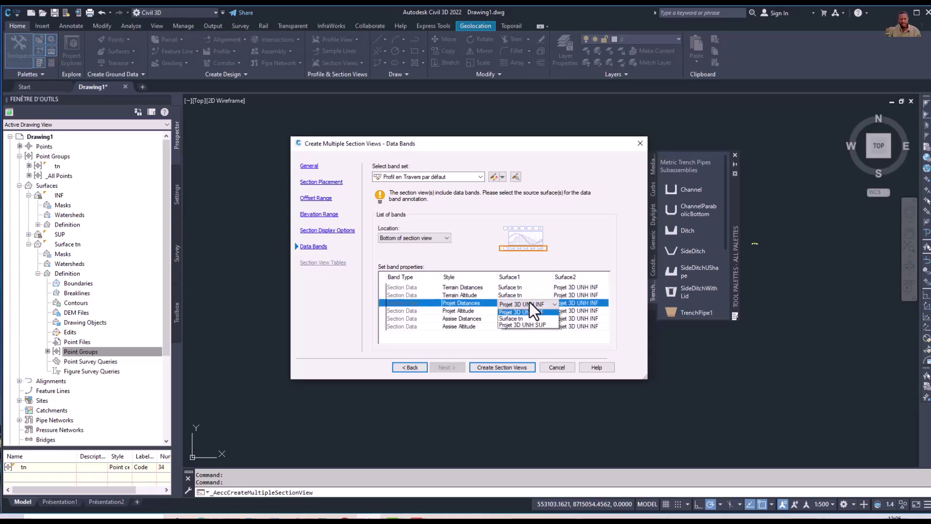
left_click(527, 325)
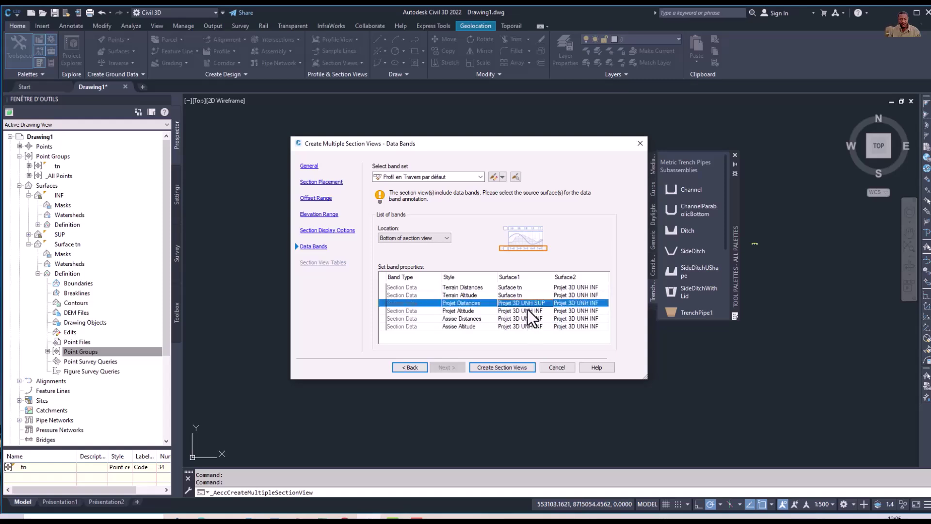
left_click(527, 310)
left_click(528, 310)
left_click(529, 333)
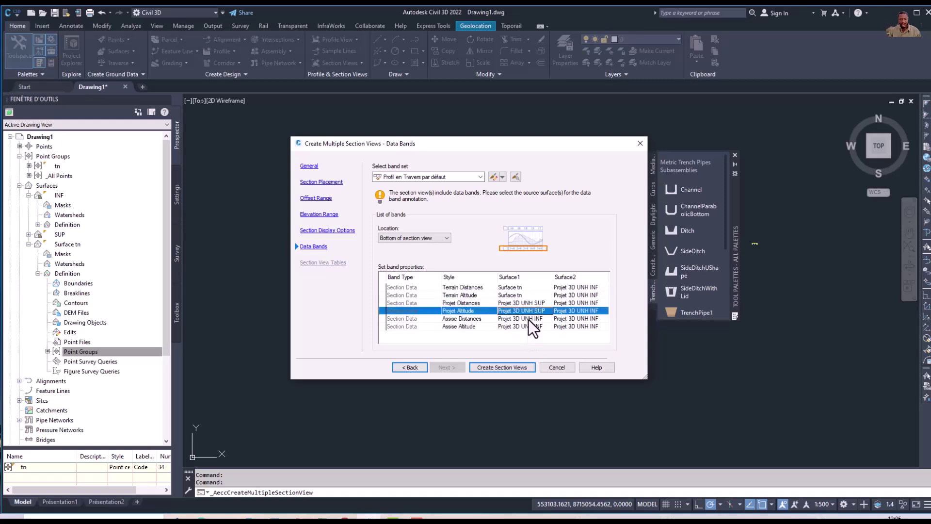
Set Surface2 of the Terrain Distances and Terrain Altitude bands to Surface tn
left_click(576, 287)
left_click(577, 287)
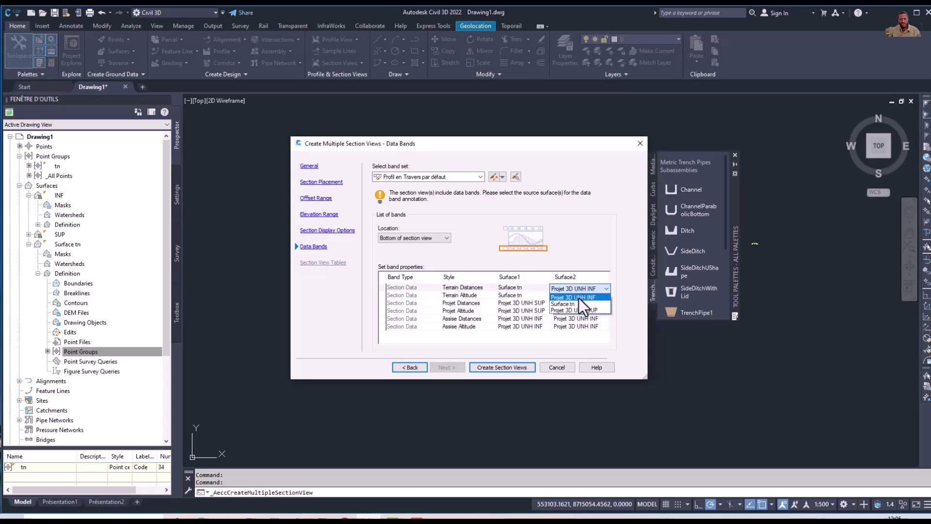
left_click(575, 303)
left_click(575, 296)
left_click(575, 295)
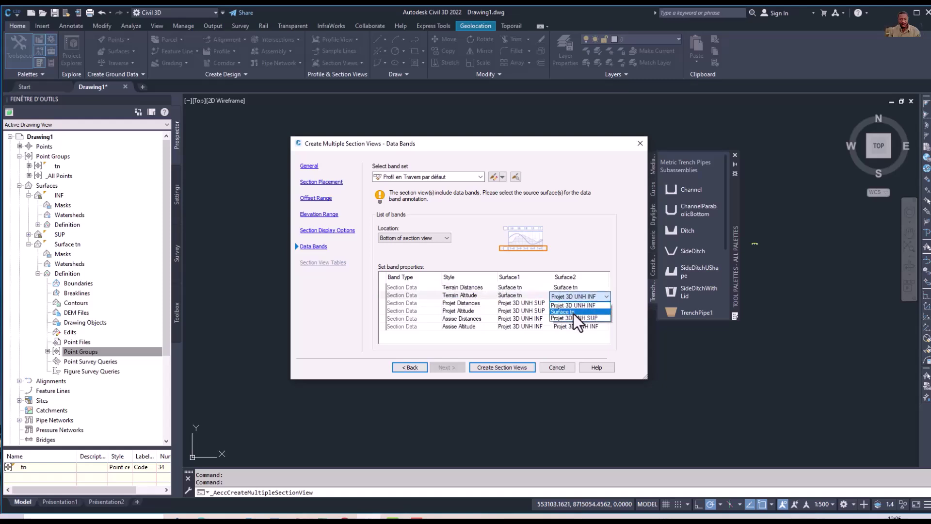
left_click(573, 313)
Set Surface2 of the Projet Distances and Projet Altitude bands to Projet 3D UNH SUP
left_click(575, 303)
left_click(575, 303)
left_click(575, 304)
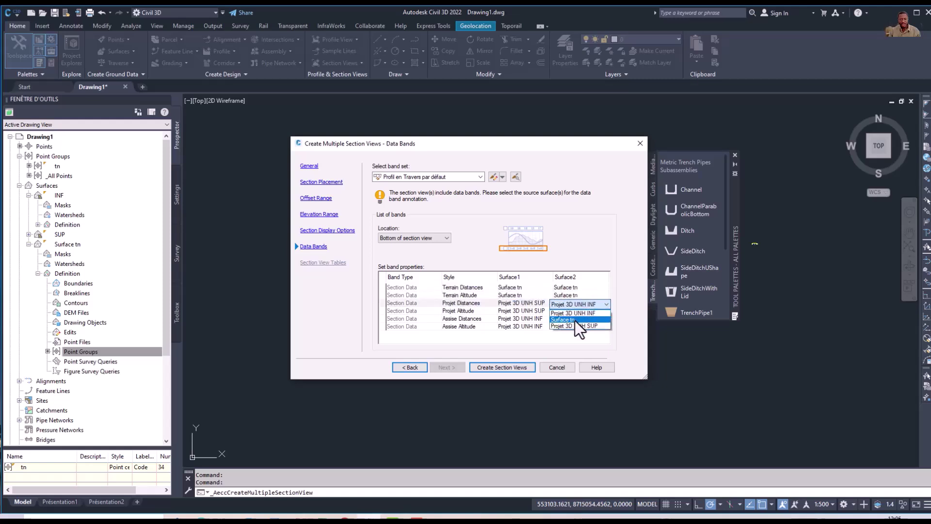
left_click(575, 324)
left_click(575, 310)
left_click(575, 310)
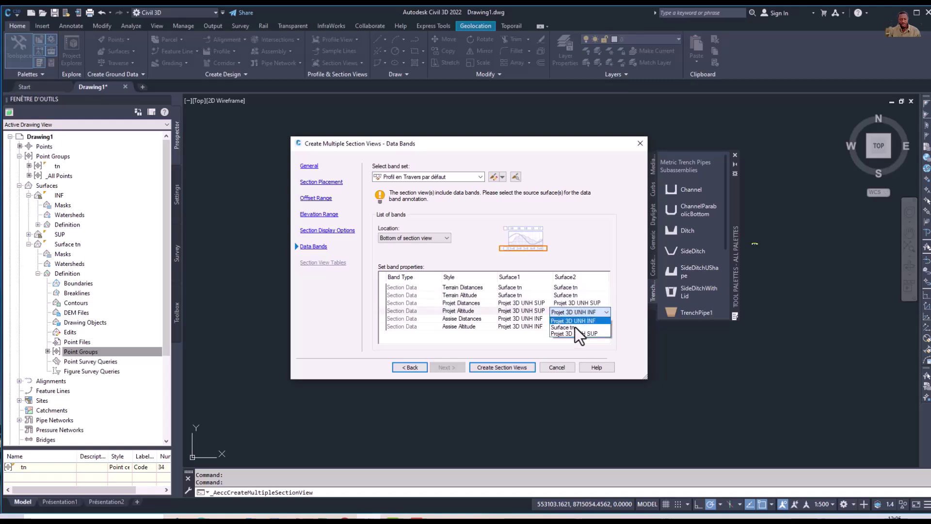
left_click(575, 321)
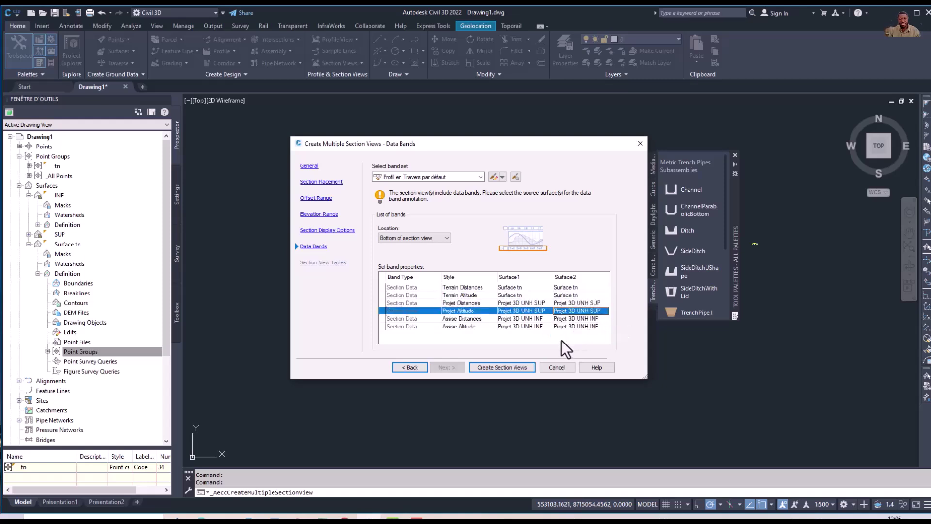
Create the section views and place their origin in the empty area northwest of the corridor
left_click(514, 367)
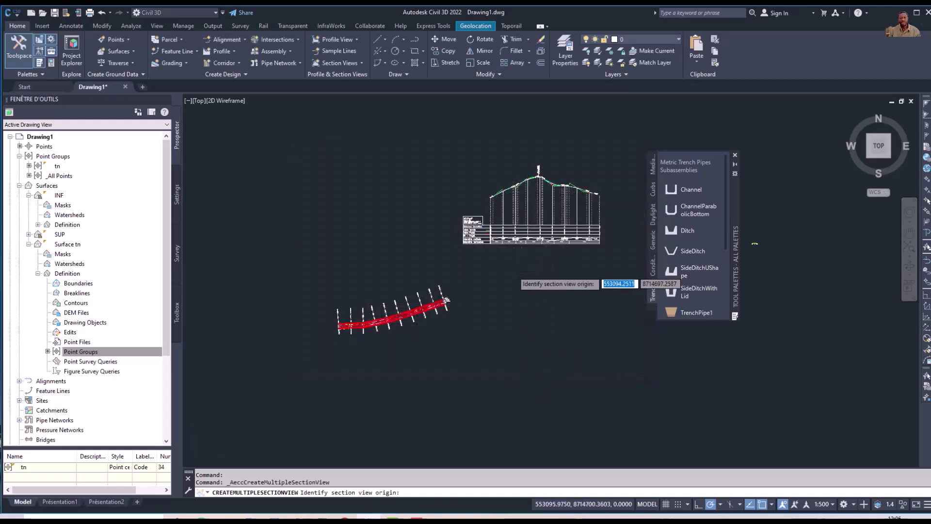
scroll(513, 278, "down", 3)
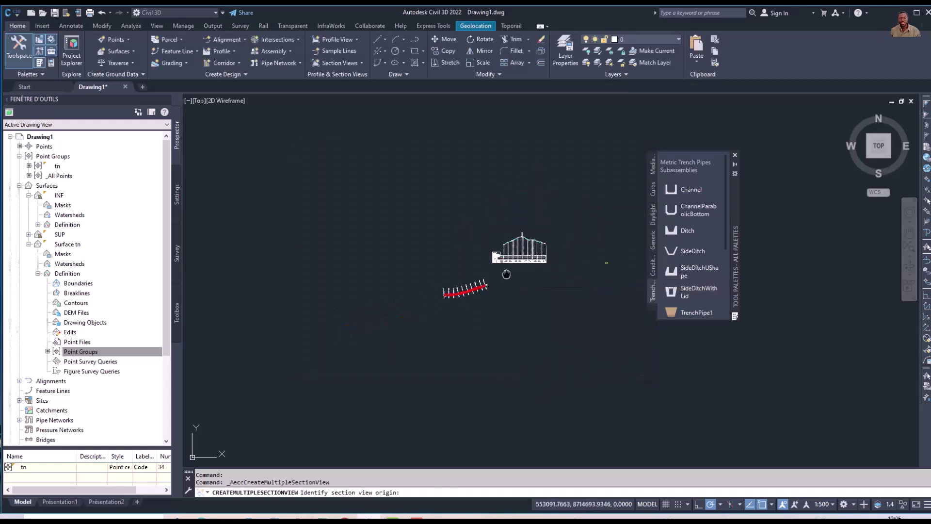
left_click(295, 219)
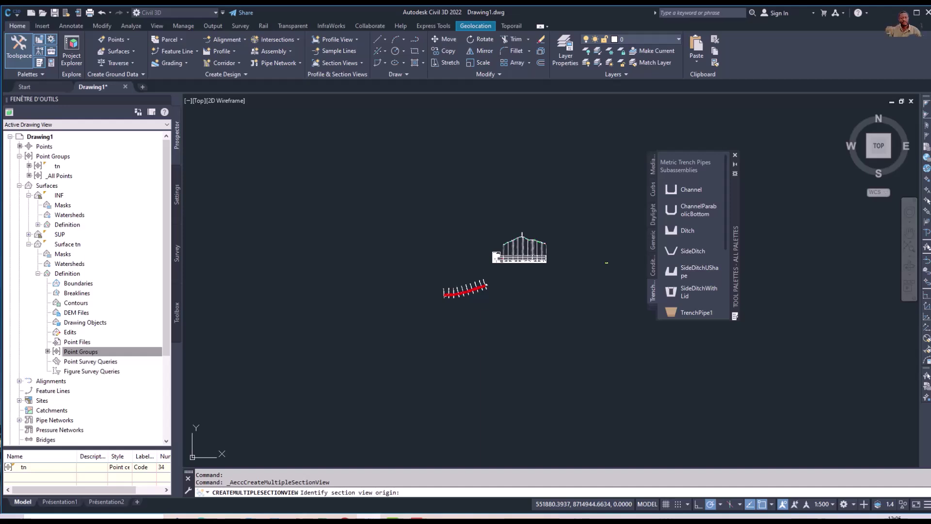
scroll(391, 249, "down", 2)
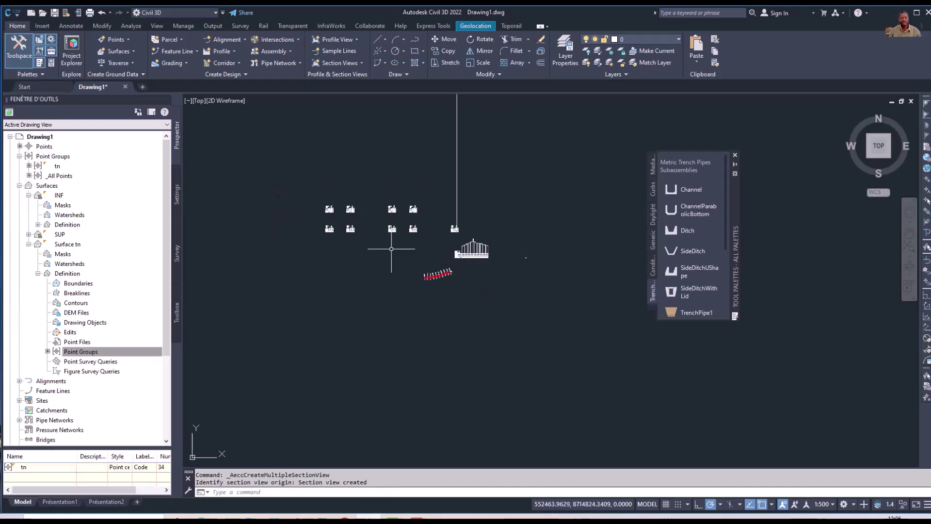
Erase the overly tall section view at station 0220.95
scroll(391, 249, "down", 1)
left_click_drag(472, 192, 432, 192)
key("Delete")
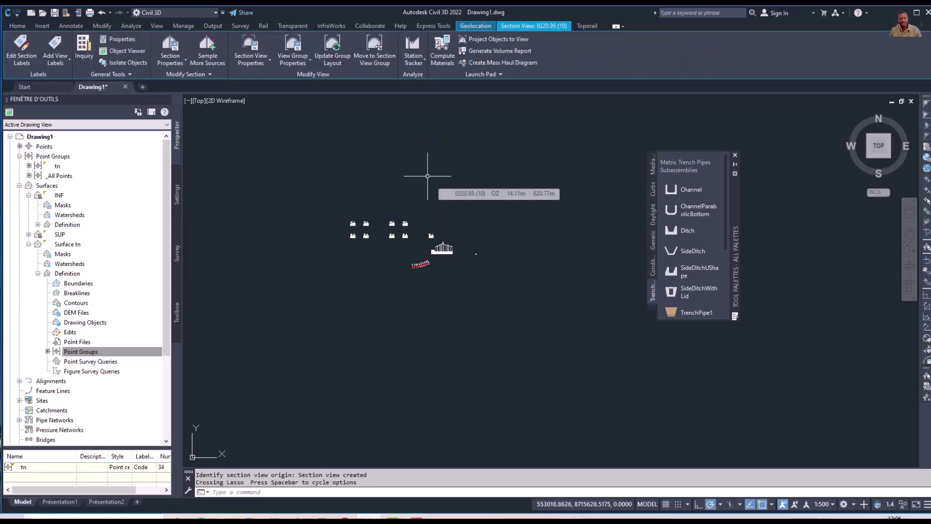
Examine the created cross sections, checking their profiles, title data and the terrain, project and subgrade bands
scroll(365, 217, "up", 6)
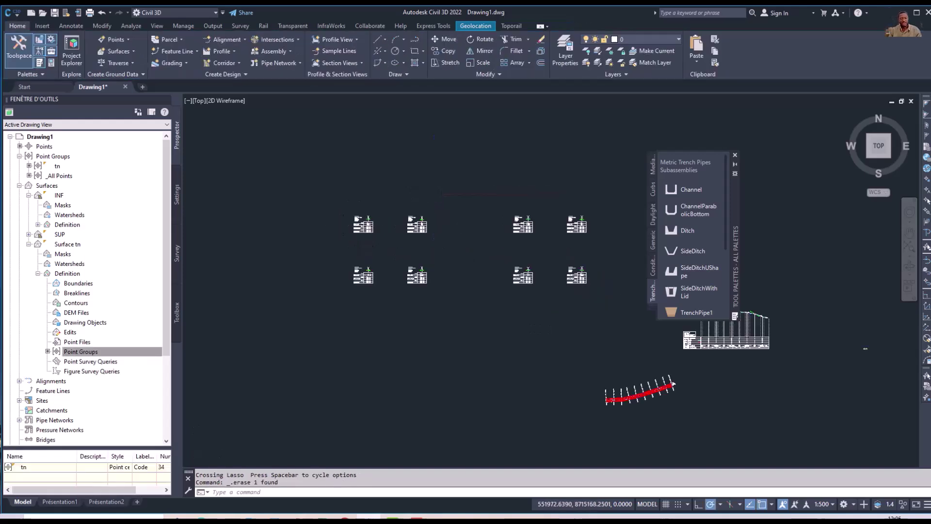
scroll(365, 217, "up", 3)
scroll(367, 220, "up", 3)
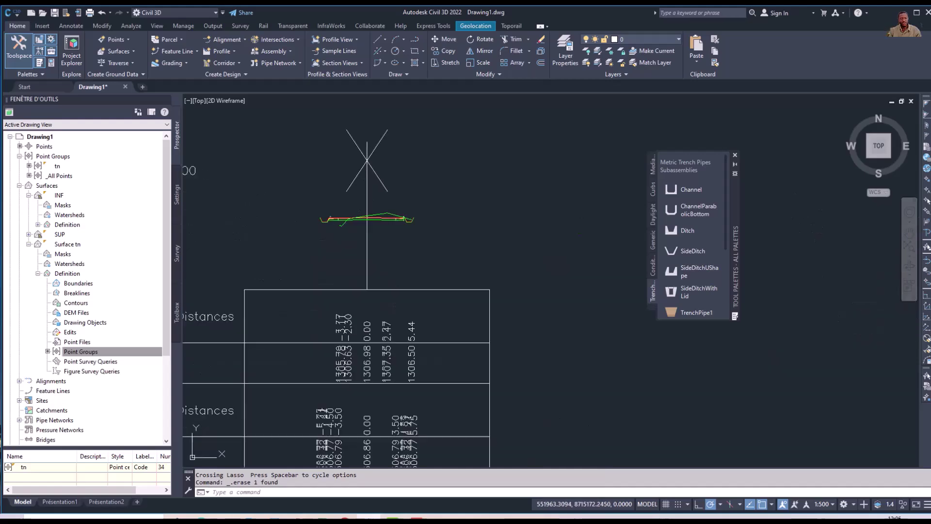
scroll(368, 223, "down", 8)
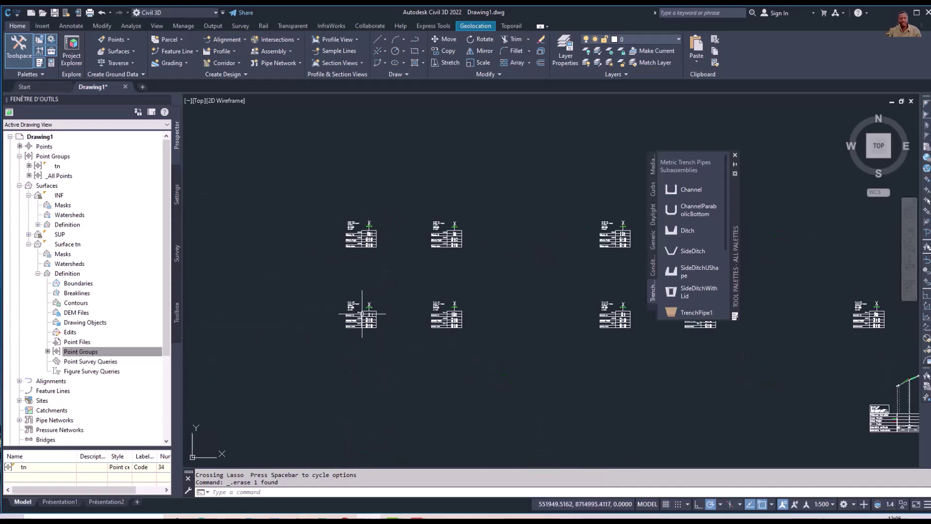
scroll(362, 314, "up", 7)
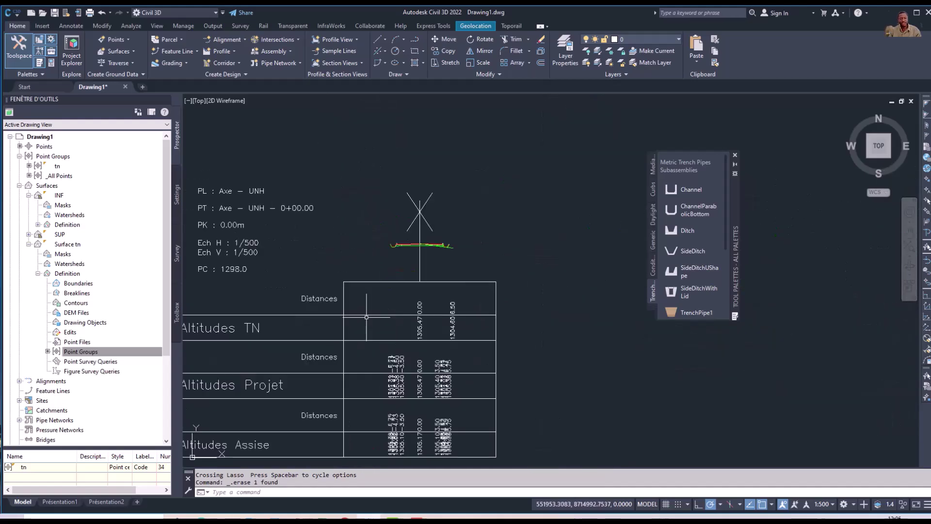
scroll(399, 297, "down", 2)
scroll(302, 274, "up", 2)
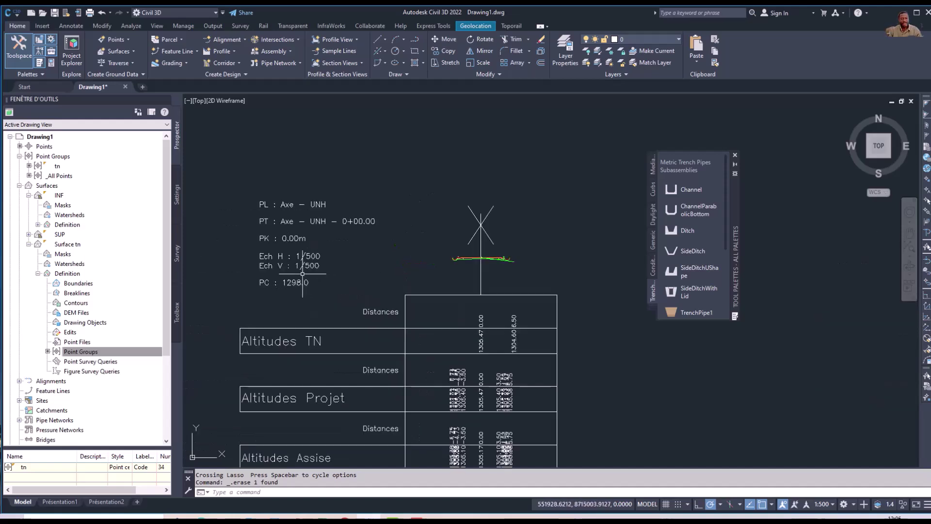
scroll(302, 274, "up", 3)
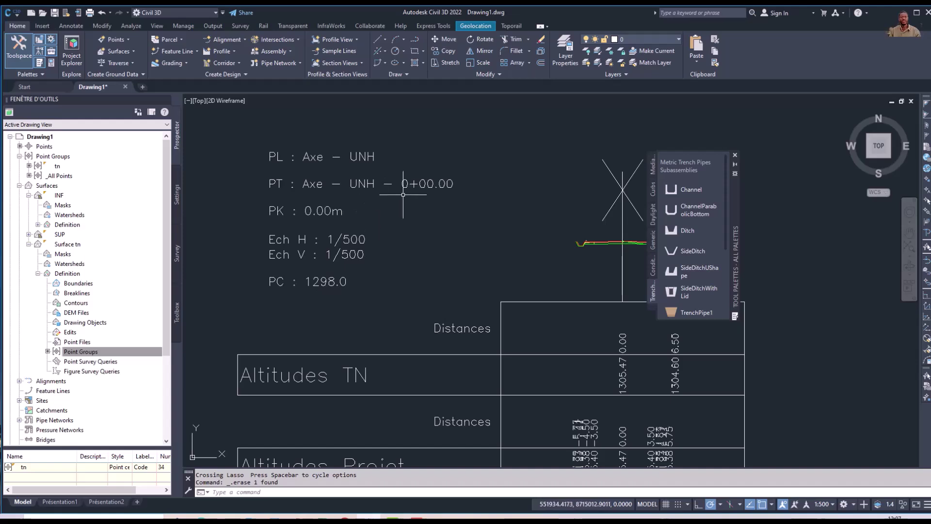
scroll(429, 184, "down", 6)
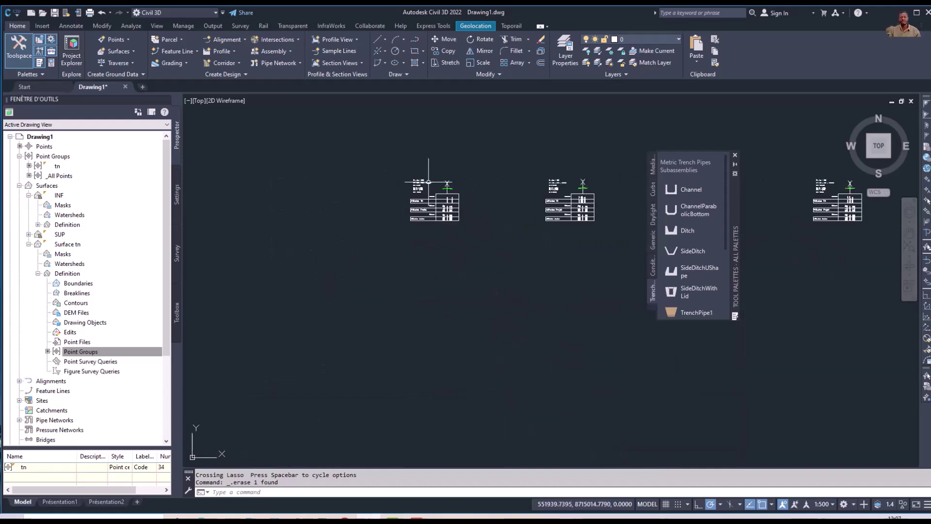
scroll(422, 196, "down", 3)
scroll(484, 266, "down", 2)
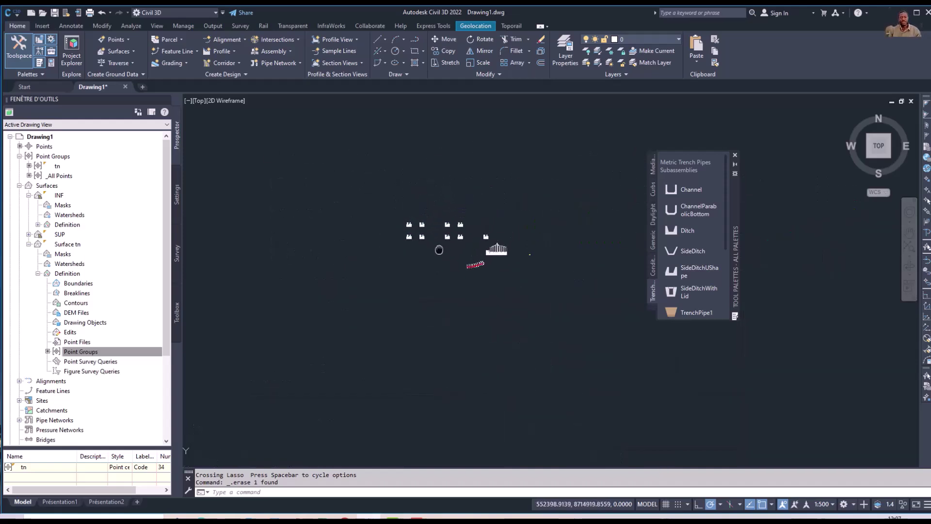